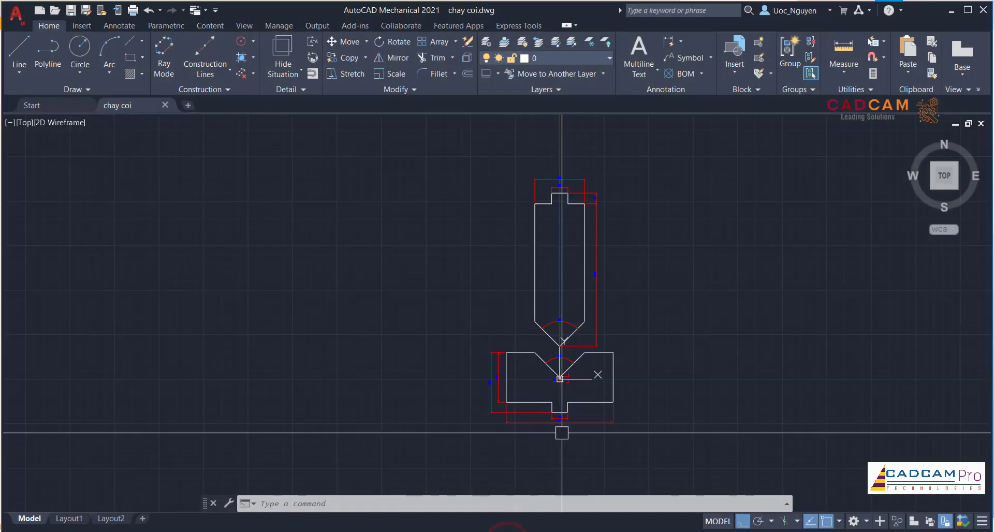
# - Create a new part from the Standard (mm).ipt template
pyautogui.scroll(1, 560, 371)
pyautogui.scroll(1, 561, 371)
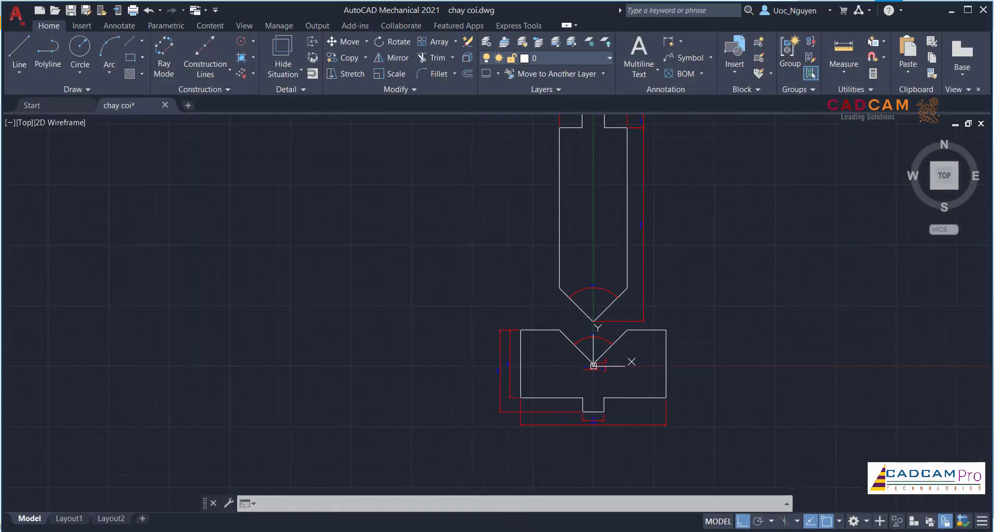
pyautogui.scroll(1, 560, 372)
pyautogui.scroll(5, 561, 371)
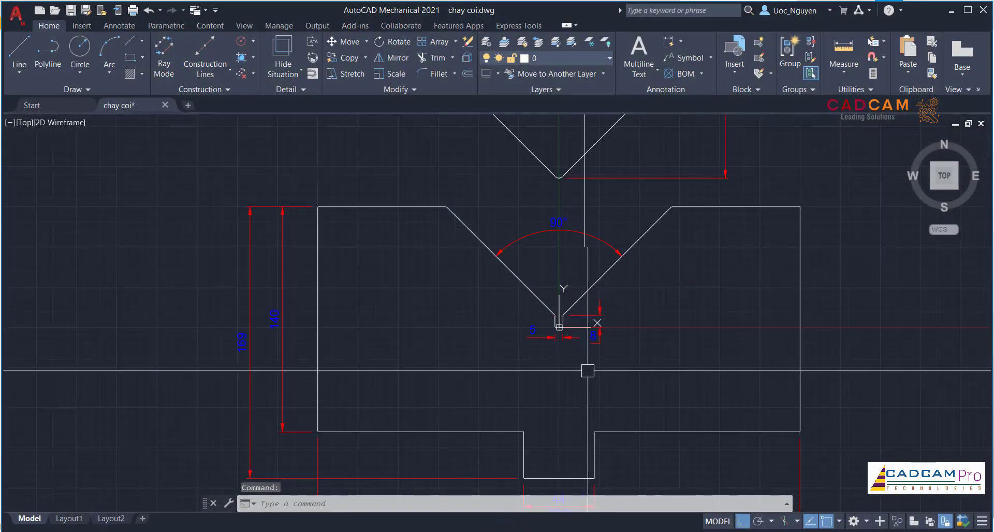
pyautogui.moveTo(585, 368)
pyautogui.mouseDown(button='middle')
pyautogui.moveTo(512, 326)
pyautogui.moveTo(472, 468)
pyautogui.mouseUp(button='middle')
pyautogui.scroll(-3, 510, 372)
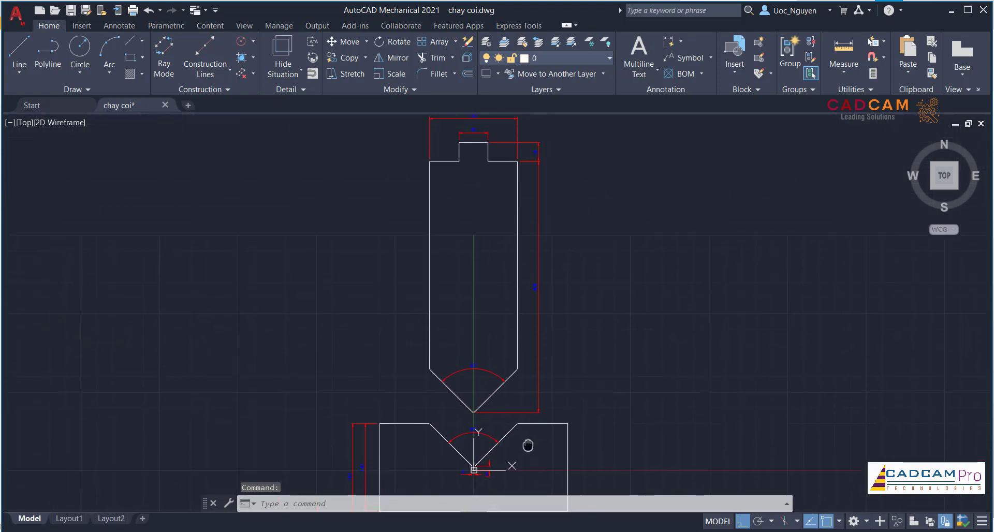
pyautogui.scroll(4, 535, 284)
pyautogui.scroll(-1, 536, 288)
pyautogui.scroll(-2, 536, 289)
pyautogui.scroll(4, 484, 346)
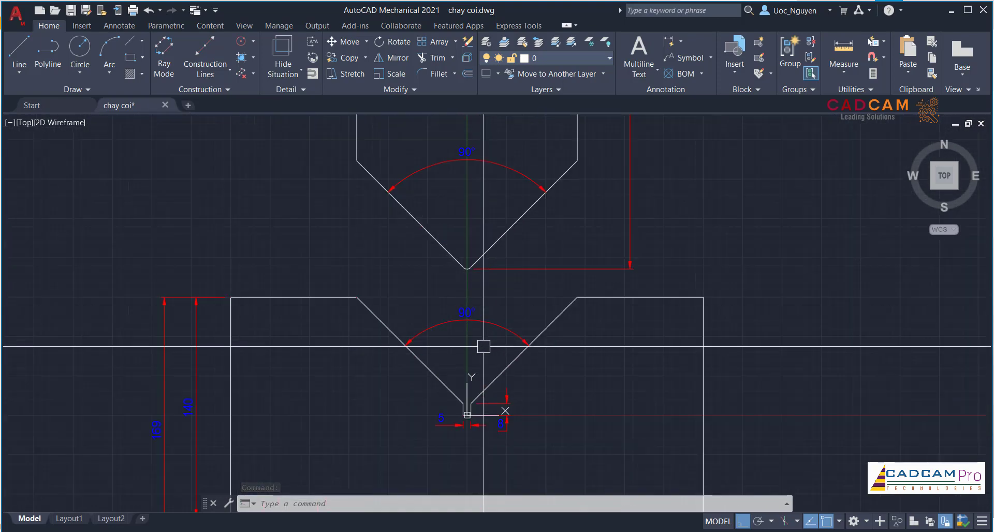
pyautogui.scroll(-4, 512, 343)
pyautogui.scroll(-2, 512, 342)
pyautogui.scroll(-1, 610, 328)
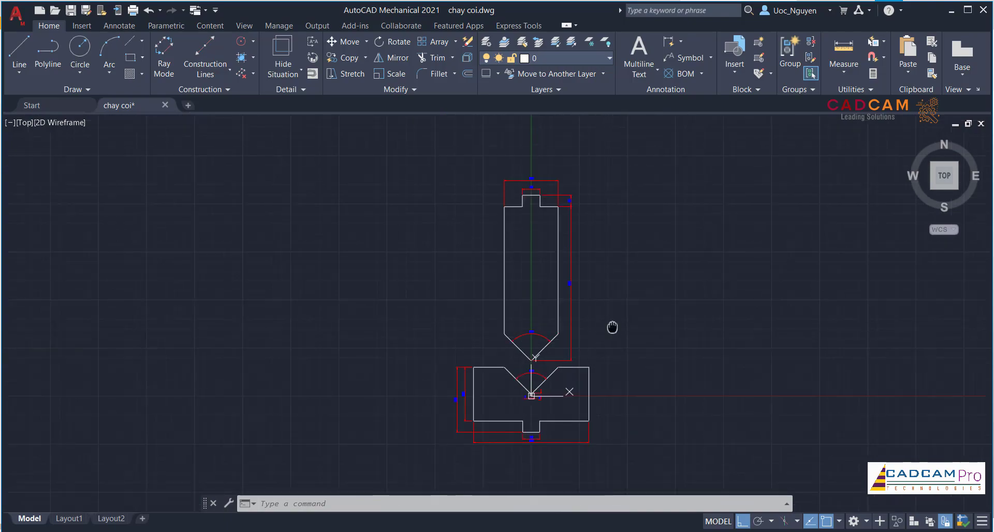
pyautogui.scroll(2, 514, 406)
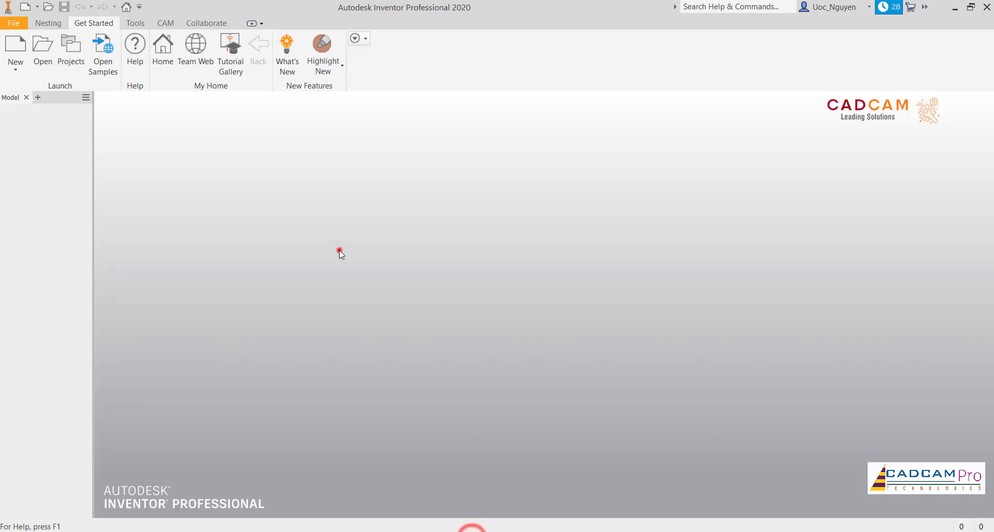
pyautogui.click(15, 45)
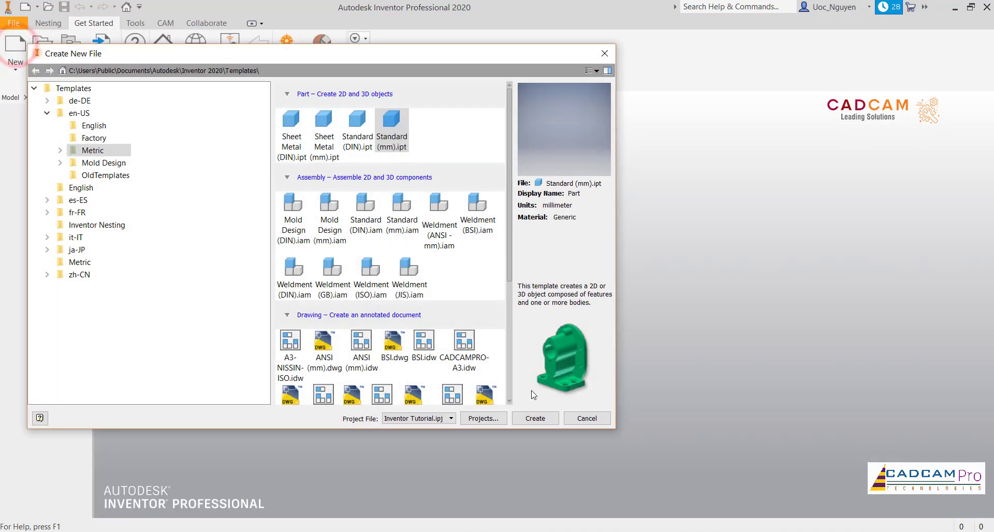
pyautogui.click(546, 417)
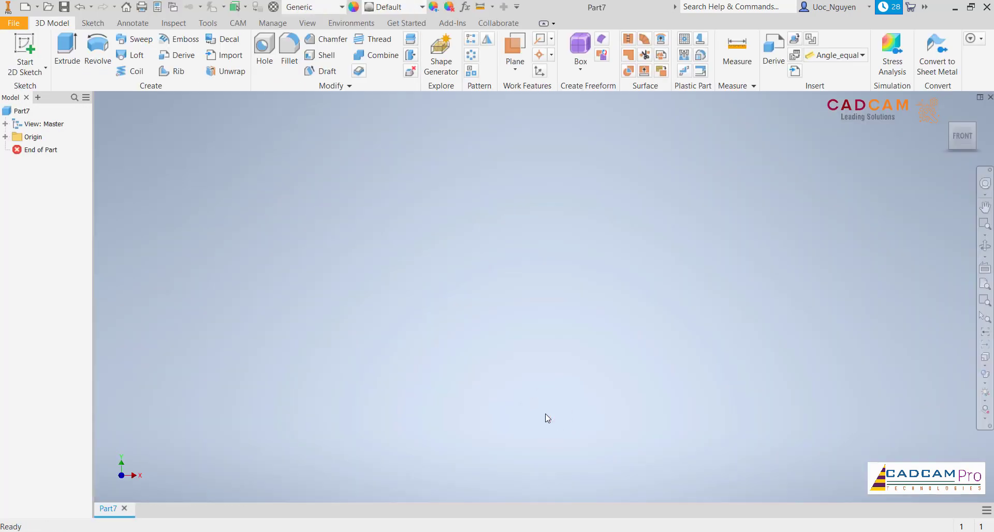
# - Import the chay coi.dwg drawing onto a chosen plane and origin
pyautogui.click(224, 56)
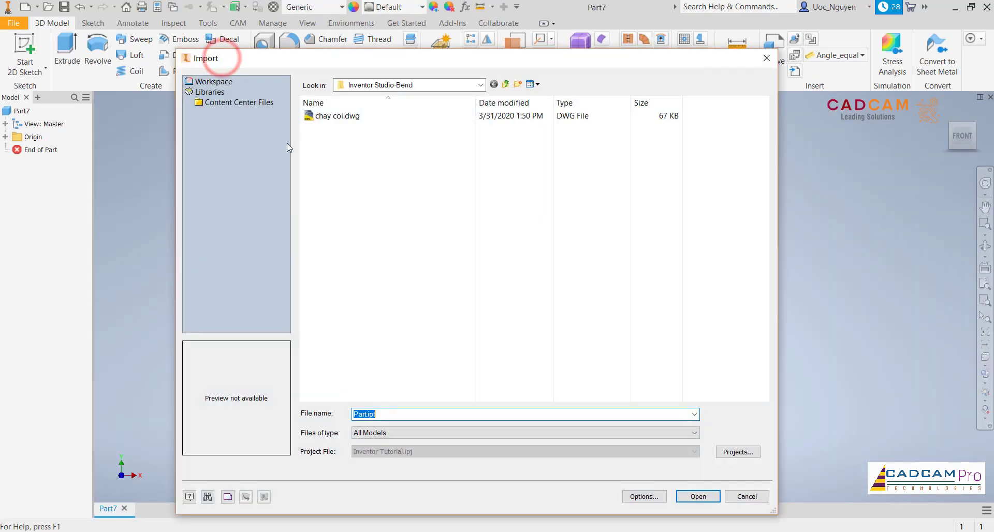
pyautogui.click(352, 117)
pyautogui.doubleClick(358, 120)
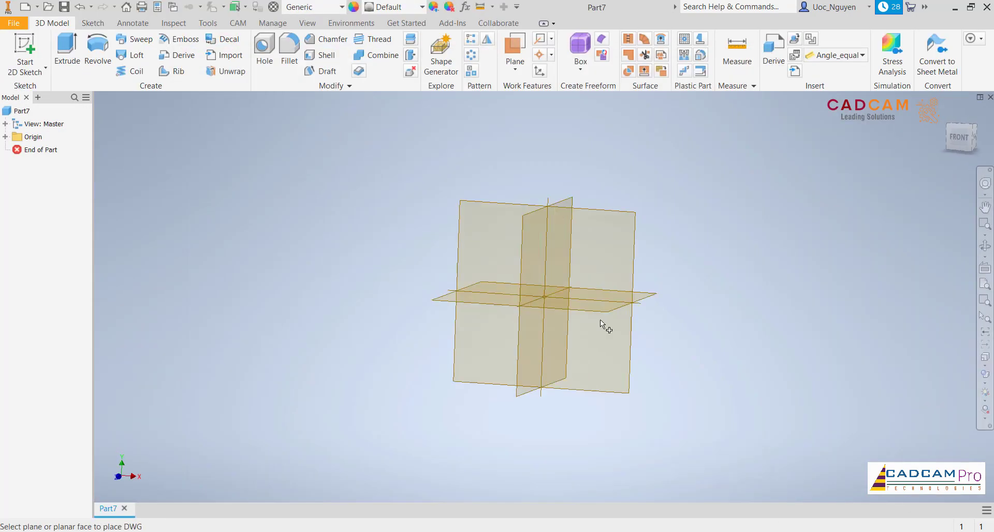
pyautogui.click(487, 168)
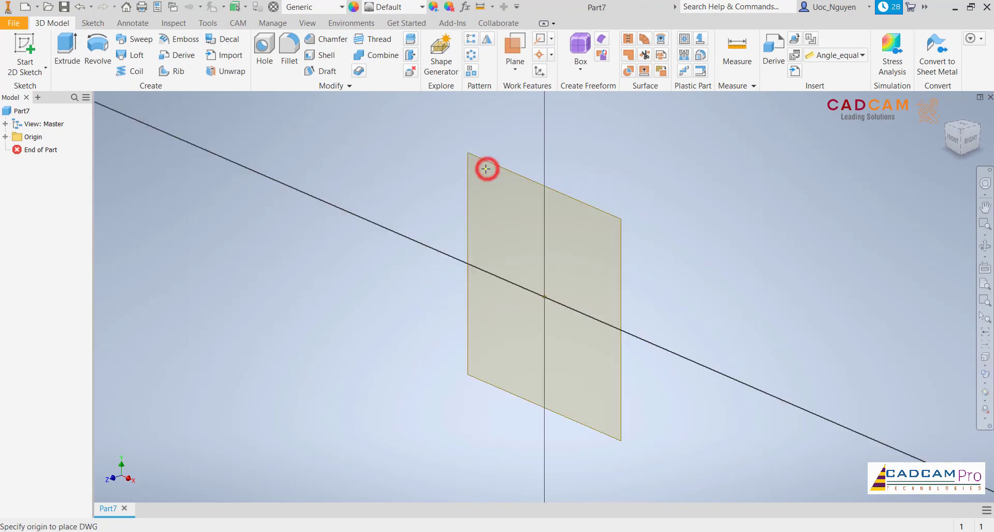
pyautogui.click(543, 295)
pyautogui.click(541, 306)
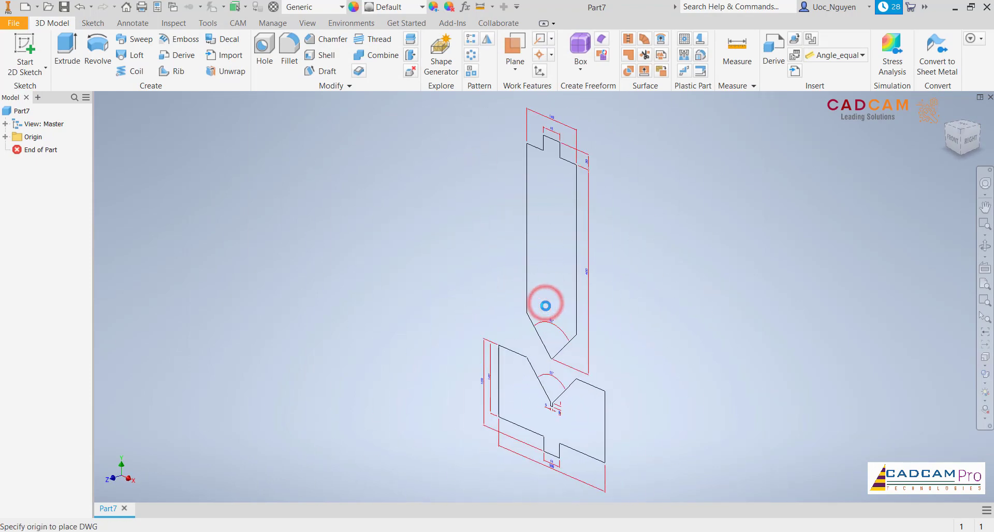
pyautogui.click(484, 299)
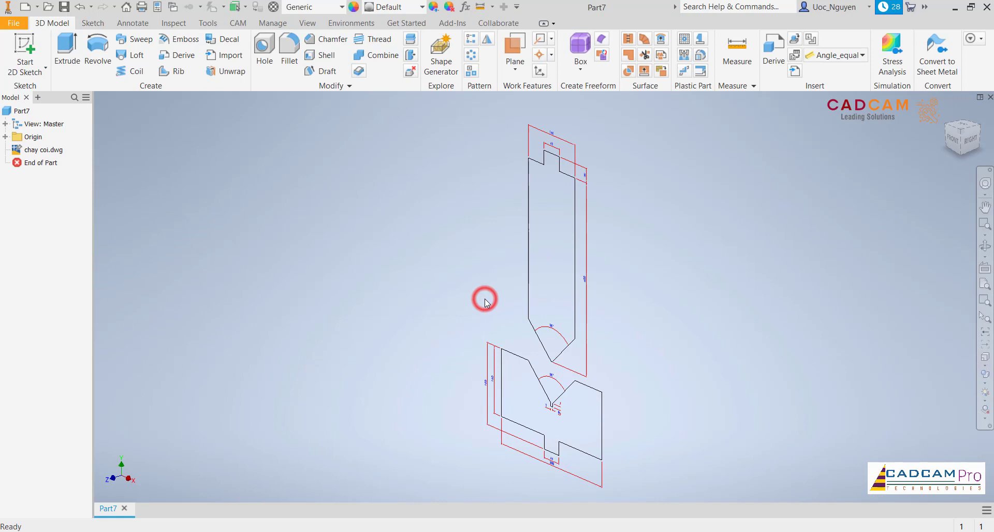
# - Turn to the FRONT view and centre the punch and V-die profiles
pyautogui.click(955, 146)
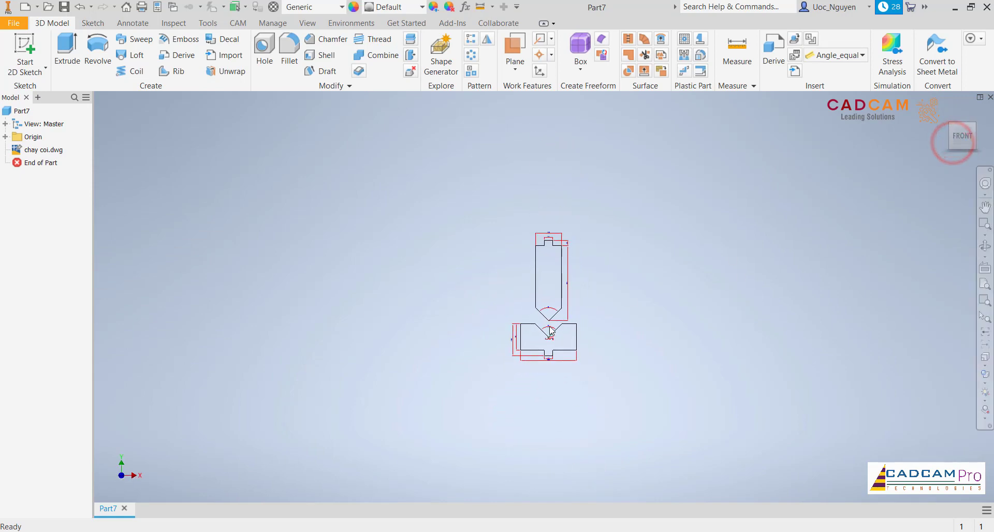
pyautogui.scroll(-5, 574, 318)
pyautogui.moveTo(577, 318); pyautogui.dragTo(505, 292, button='middle')
pyautogui.scroll(3, 505, 293)
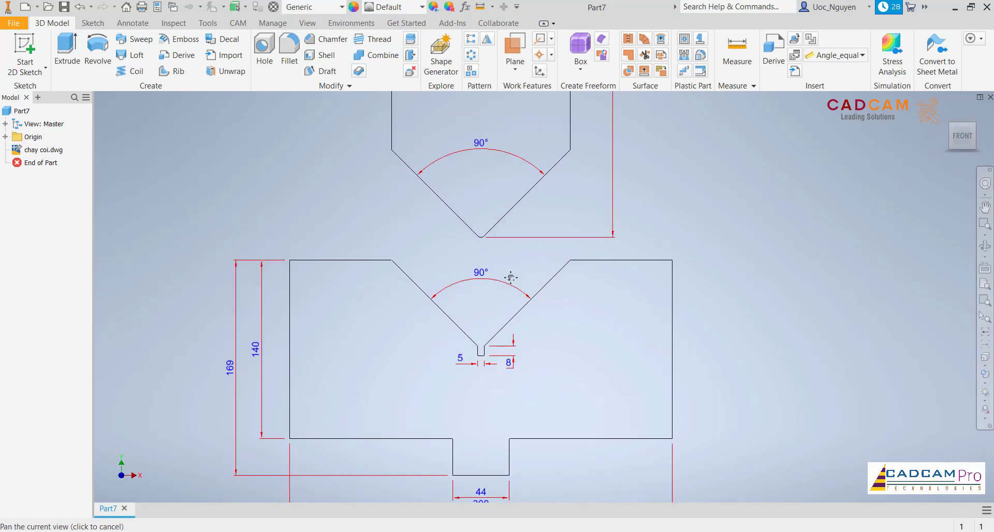
pyautogui.scroll(2, 518, 342)
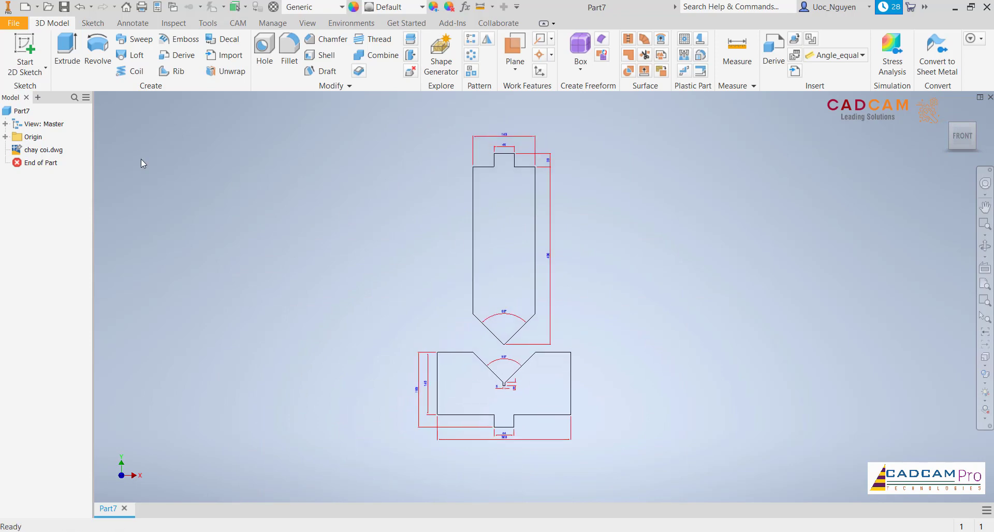
# - Start a new sketch on the origin XY Plane
pyautogui.click(7, 138)
pyautogui.click(47, 177)
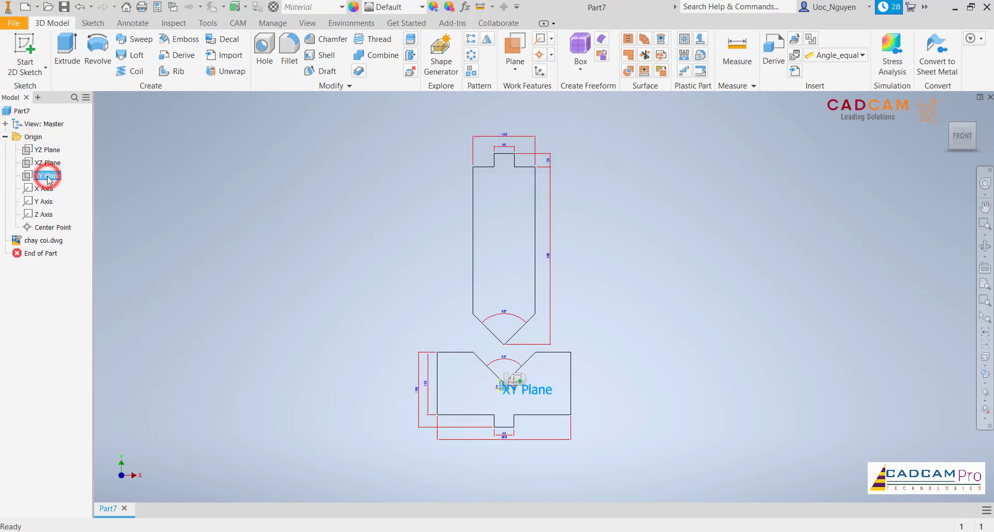
pyautogui.rightClick(47, 177)
pyautogui.click(73, 209)
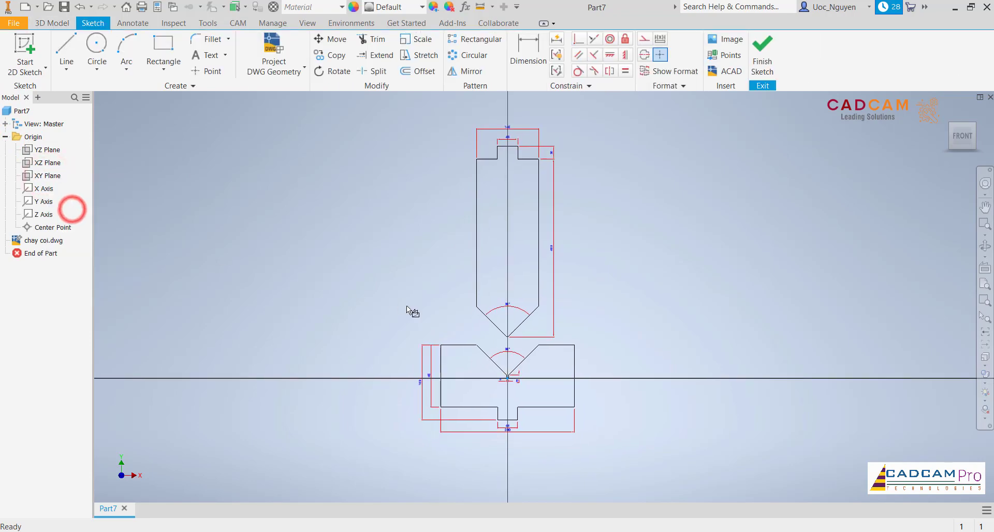
# - Project the die and punch outlines from the DWG with Project DWG Geometry
pyautogui.click(266, 70)
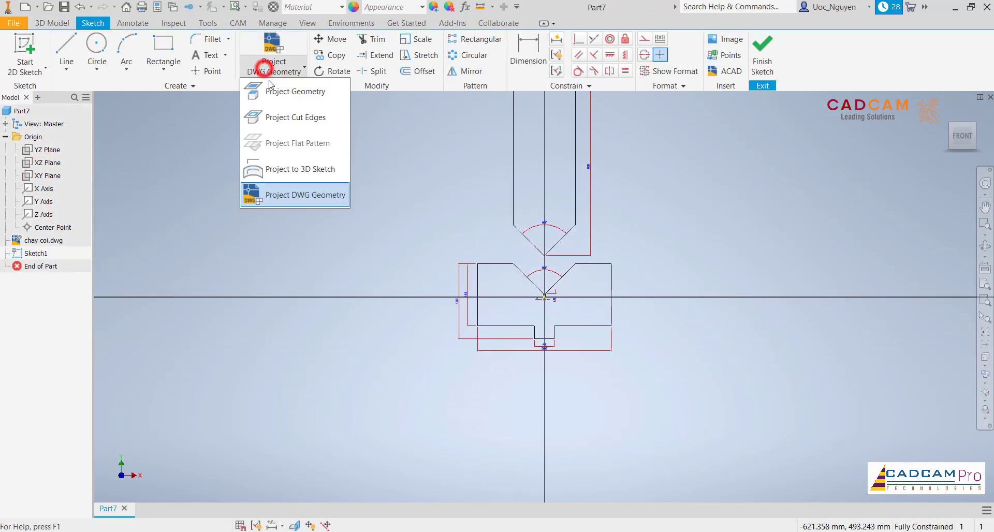
pyautogui.click(282, 195)
pyautogui.scroll(5, 560, 295)
pyautogui.scroll(4, 560, 295)
pyautogui.scroll(-6, 560, 294)
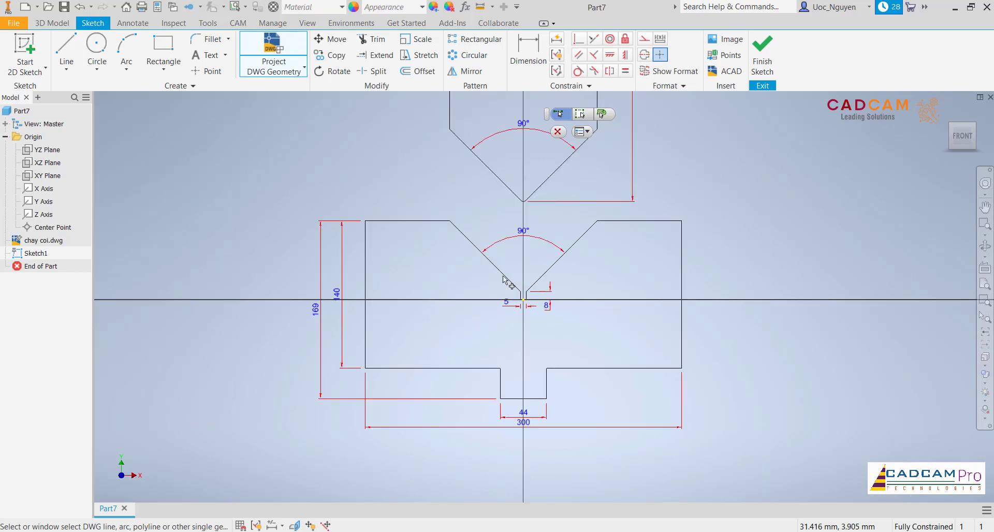
pyautogui.moveTo(343, 225); pyautogui.dragTo(692, 418)
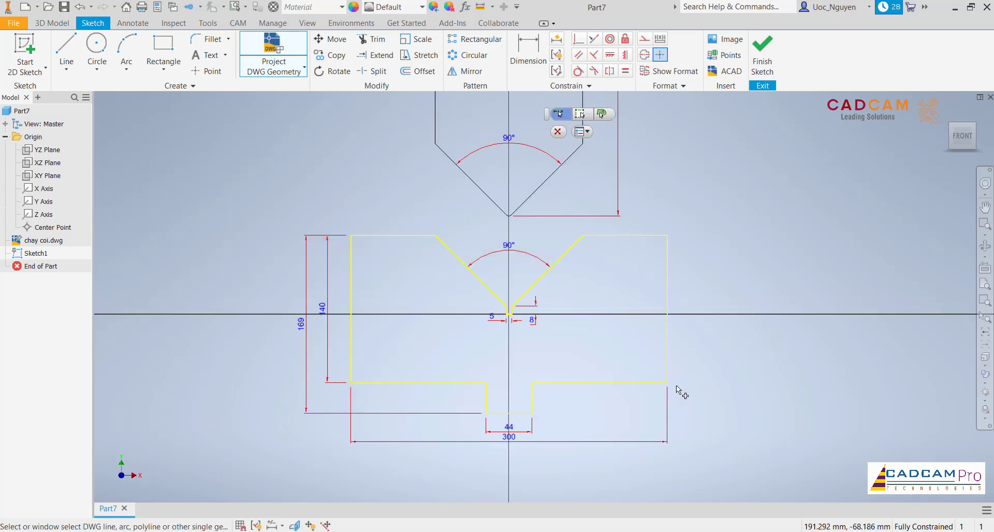
pyautogui.scroll(-5, 542, 313)
pyautogui.moveTo(436, 206); pyautogui.dragTo(549, 375)
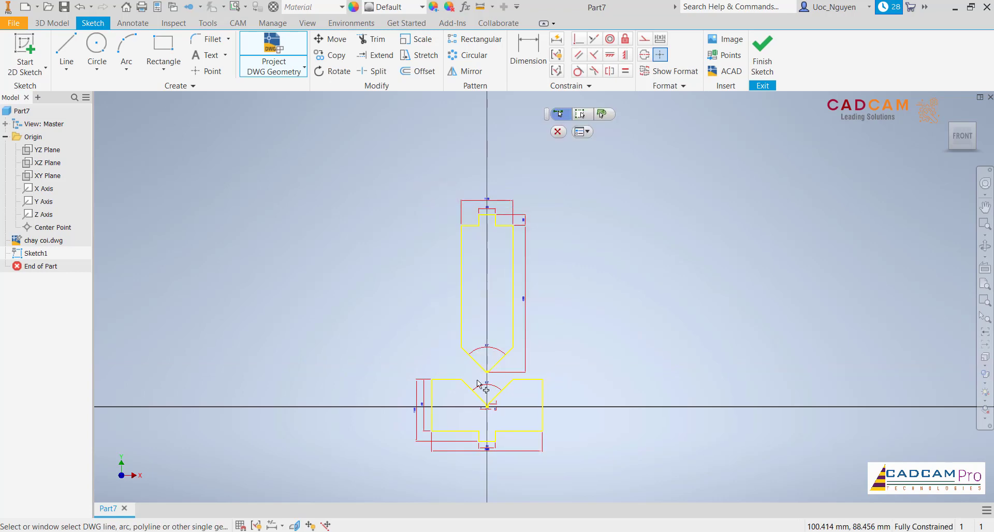
# - Close the projection tool and finish Sketch1
pyautogui.scroll(6, 569, 326)
pyautogui.scroll(-3, 600, 316)
pyautogui.scroll(-2, 490, 316)
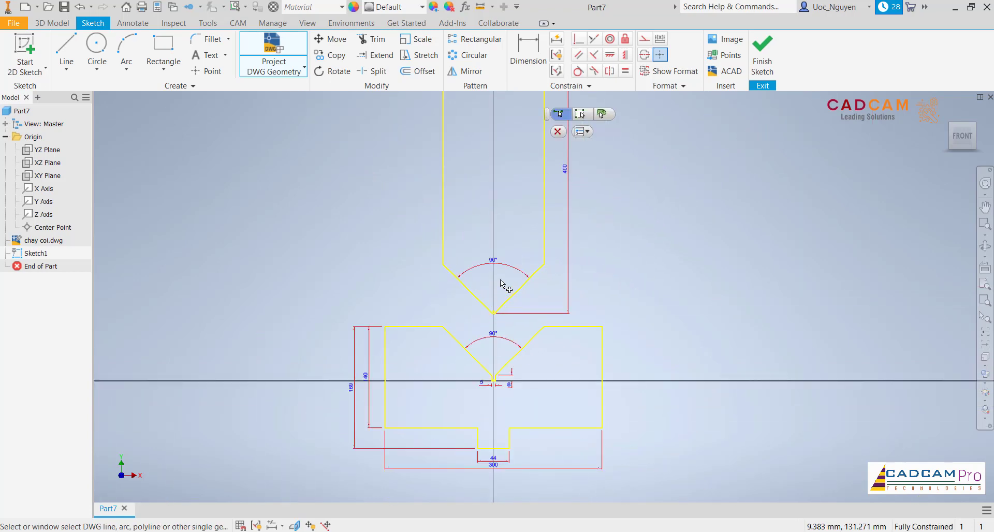
pyautogui.scroll(-2, 500, 265)
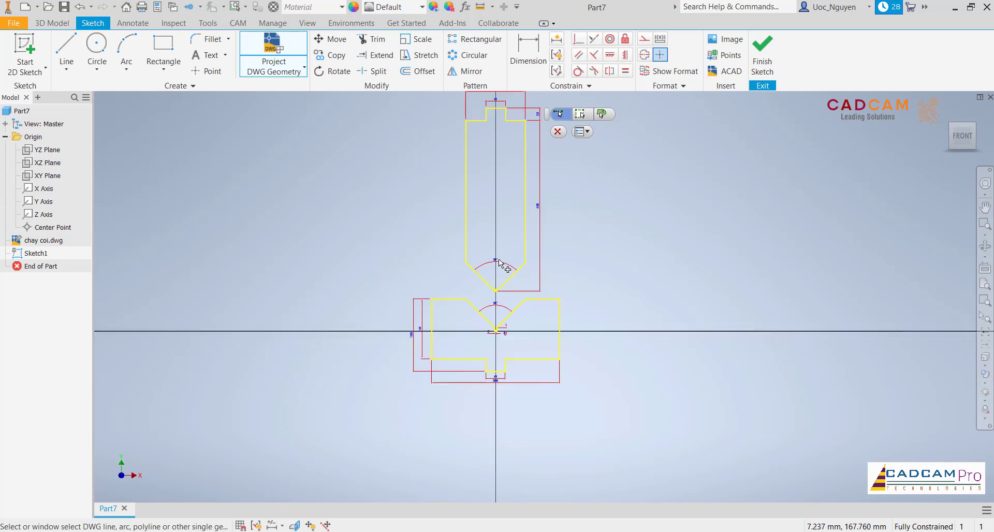
pyautogui.click(563, 133)
pyautogui.moveTo(575, 291); pyautogui.dragTo(568, 283, button='middle')
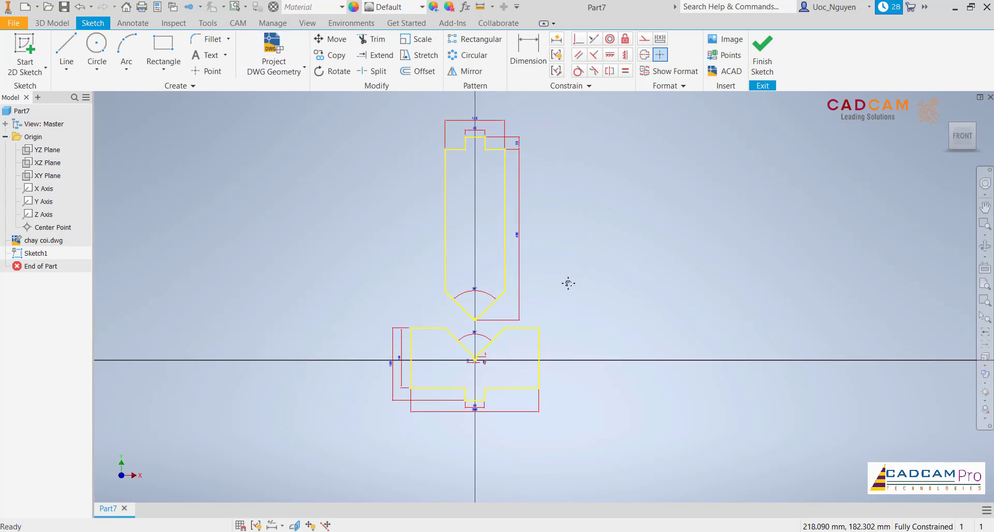
pyautogui.click(762, 57)
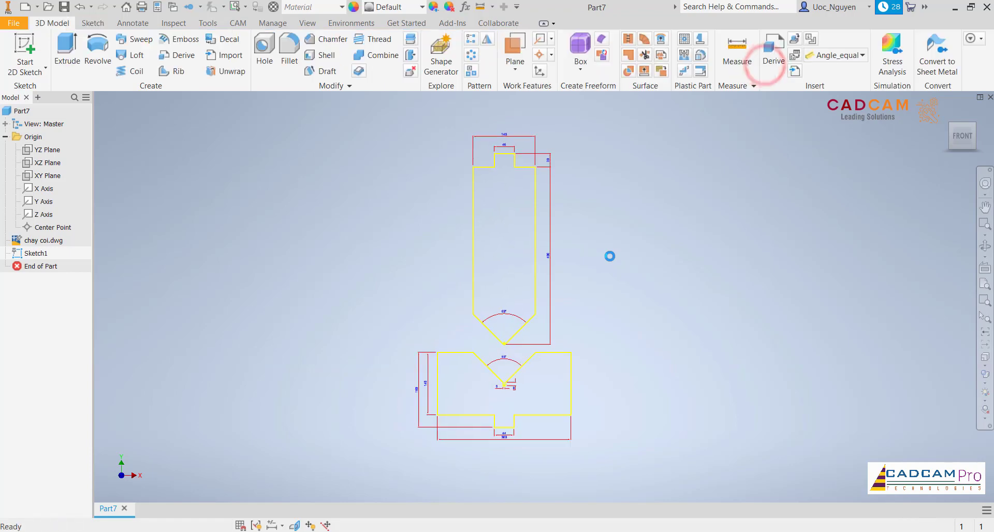
# - Set the part material to Steel, Alloy
pyautogui.moveTo(629, 238); pyautogui.dragTo(640, 204, button='middle')
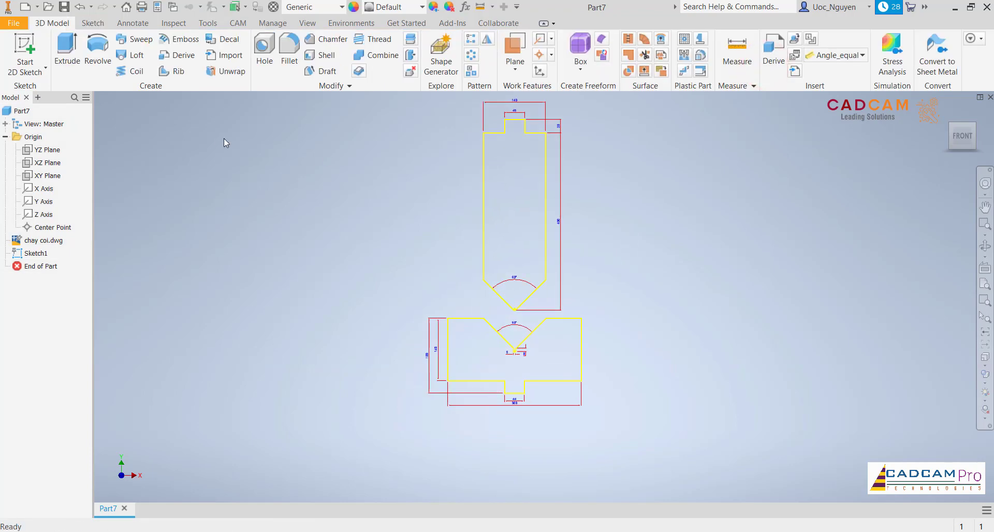
pyautogui.click(67, 50)
pyautogui.click(181, 228)
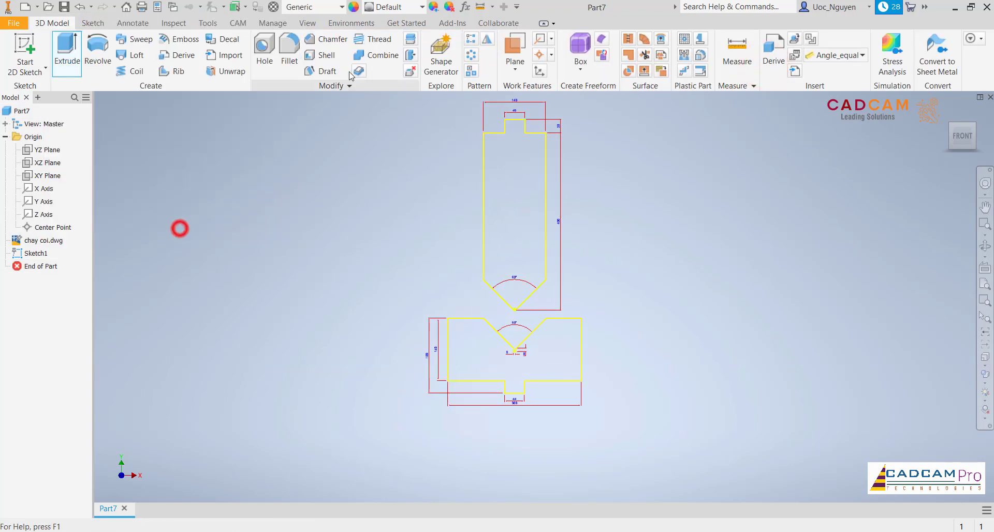
pyautogui.click(324, 8)
pyautogui.scroll(-4, 334, 328)
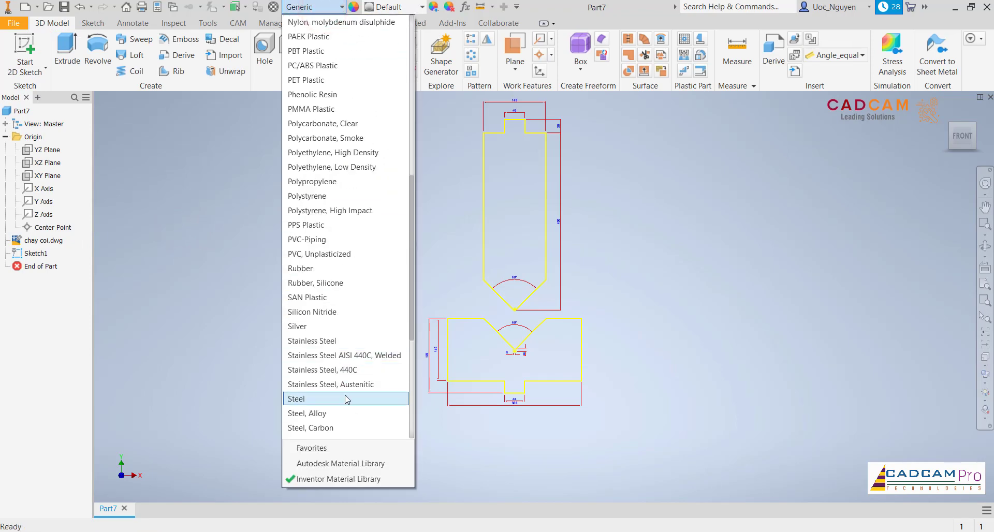
pyautogui.click(336, 410)
# - Extrude the V-die profile 600 mm symmetrically
pyautogui.click(67, 50)
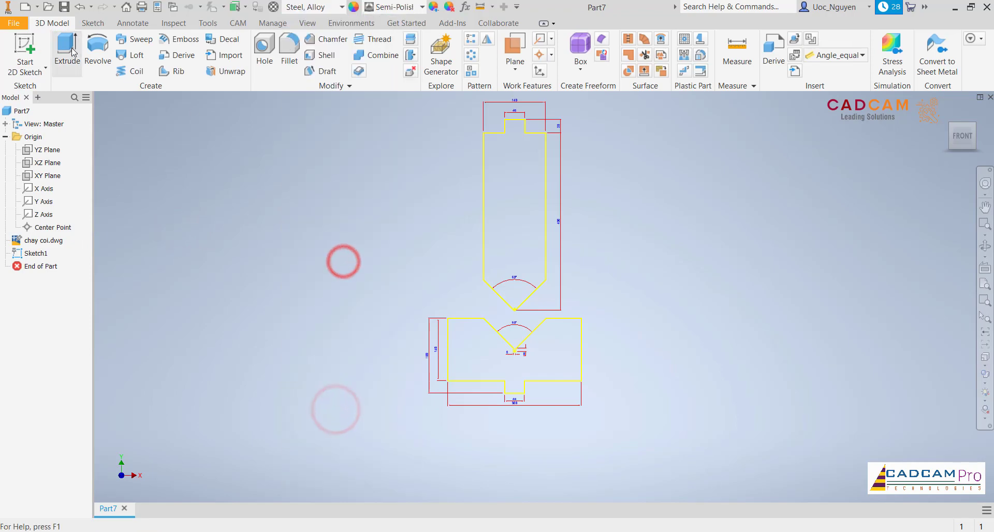
pyautogui.click(463, 355)
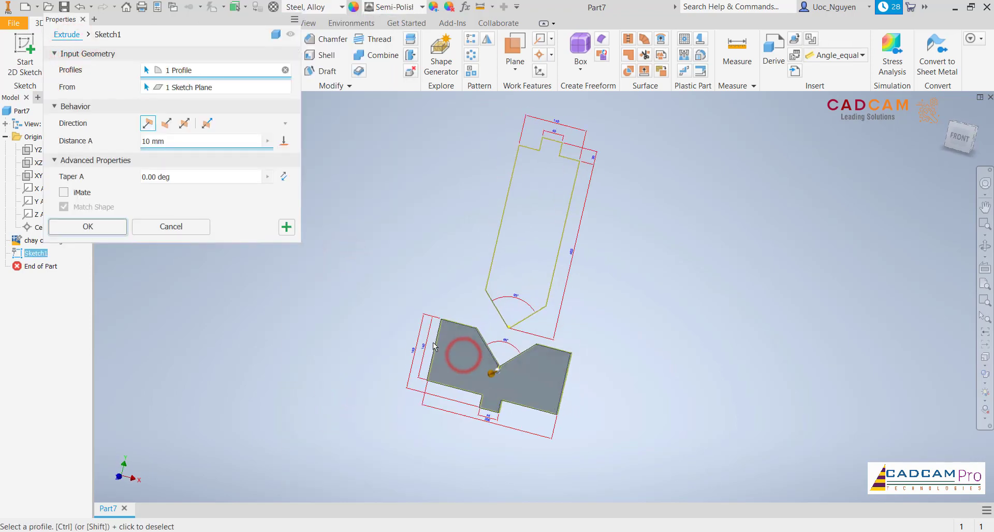
pyautogui.click(184, 123)
pyautogui.write('500')
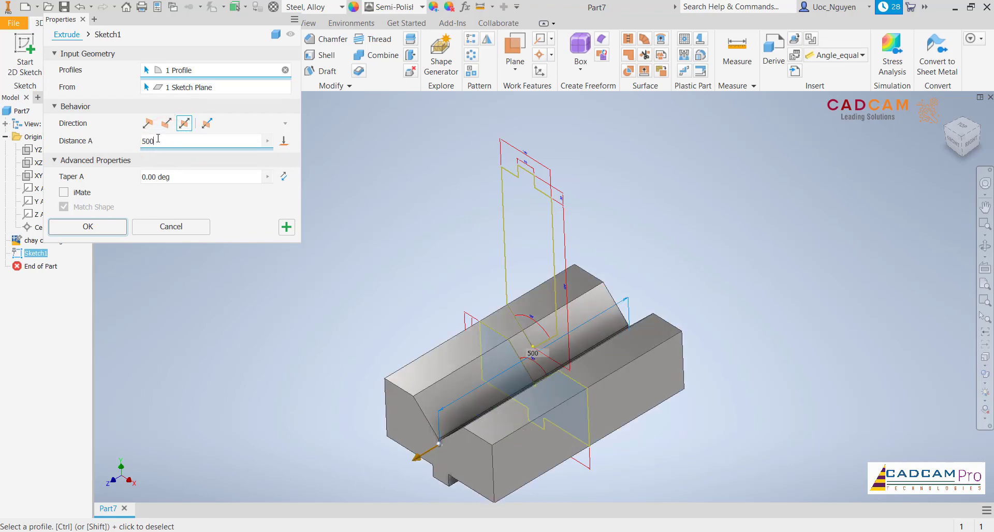
pyautogui.doubleClick(174, 143)
pyautogui.write('600')
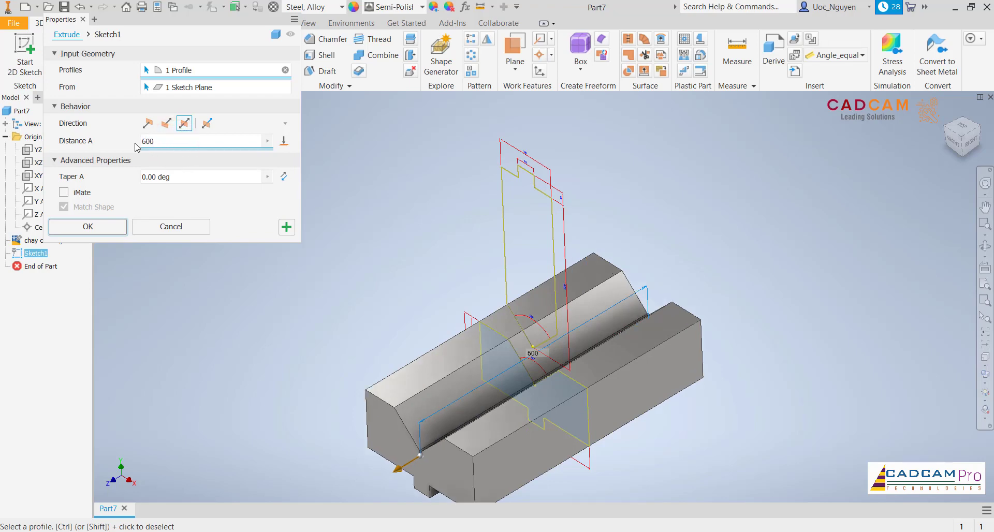
pyautogui.scroll(-2, 329, 220)
pyautogui.scroll(2, 328, 220)
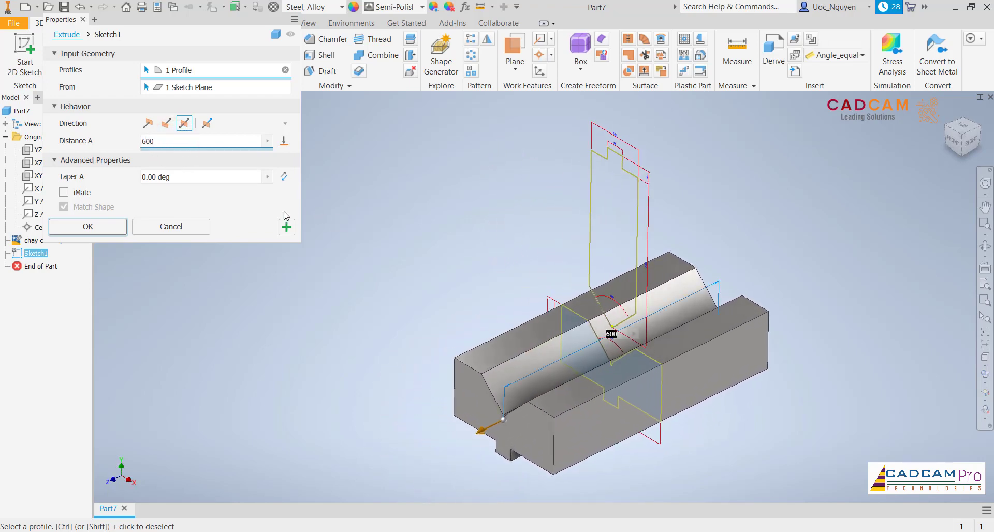
pyautogui.click(285, 227)
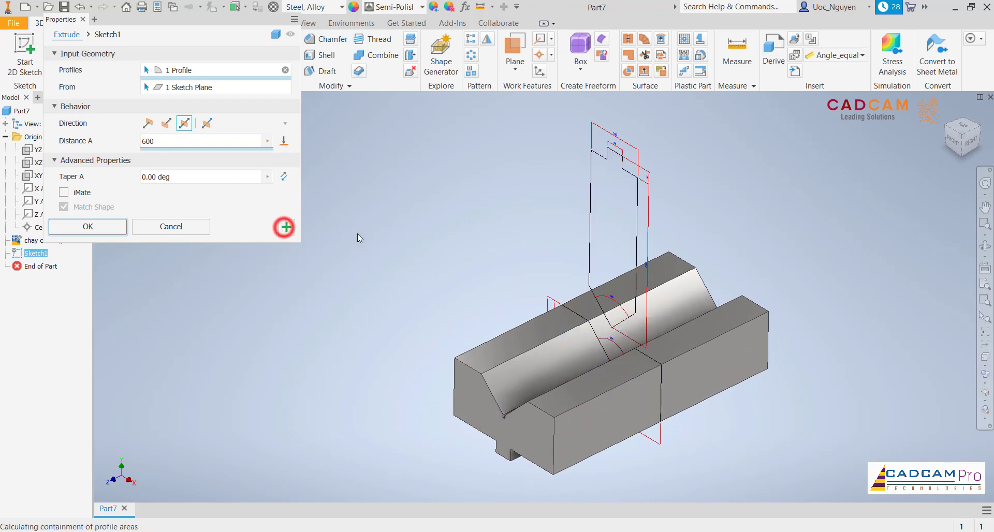
# - Extrude the punch profile 600 mm symmetrically as a separate new solid
pyautogui.click(613, 238)
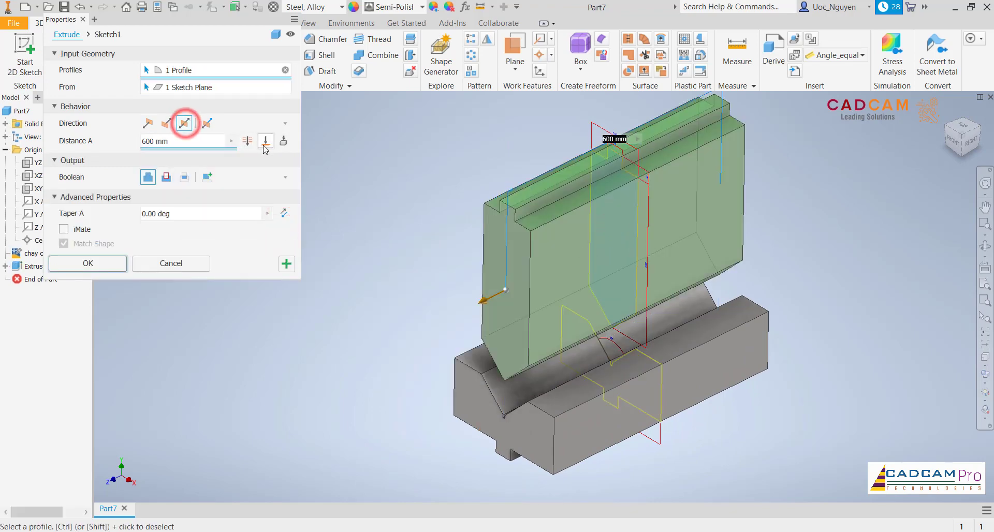
pyautogui.click(207, 176)
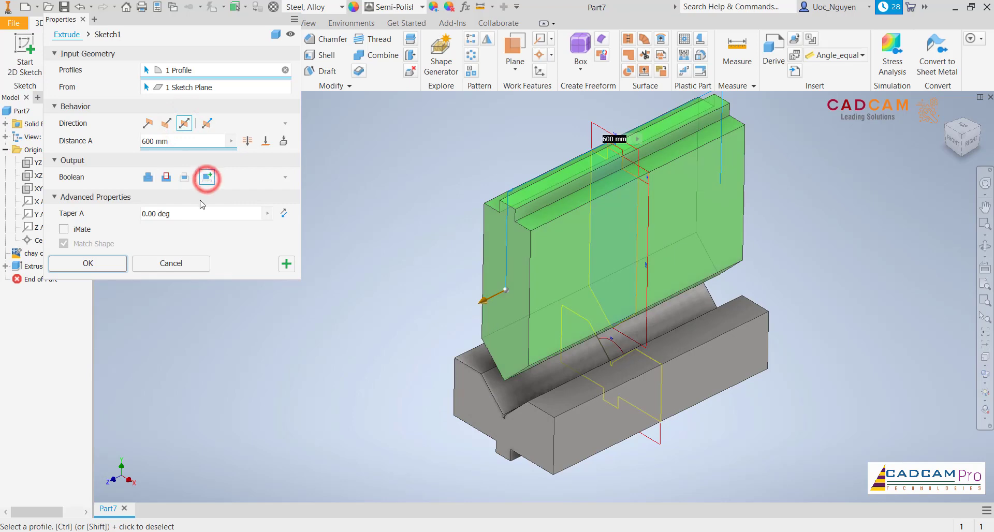
pyautogui.click(118, 265)
pyautogui.click(324, 282)
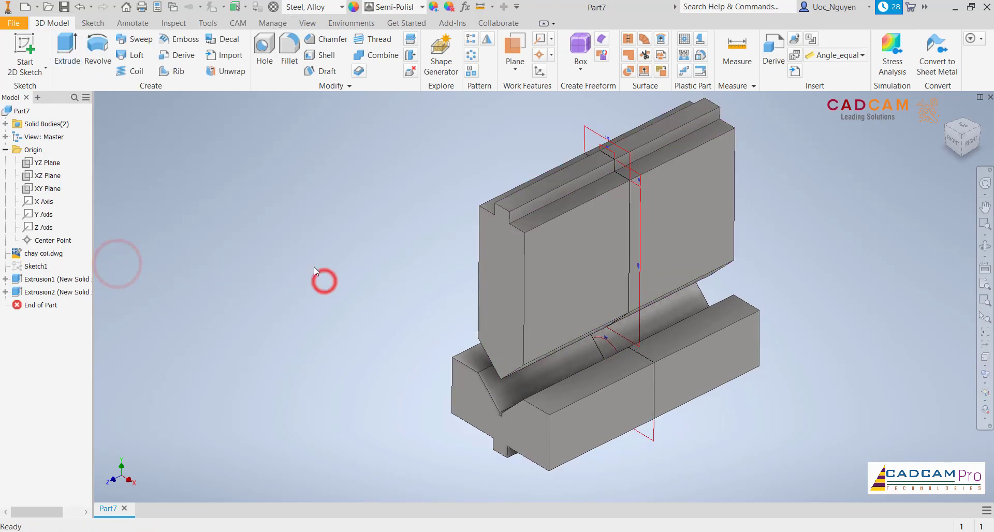
# - Turn off visibility of the imported chay coi.dwg geometry
pyautogui.rightClick(42, 254)
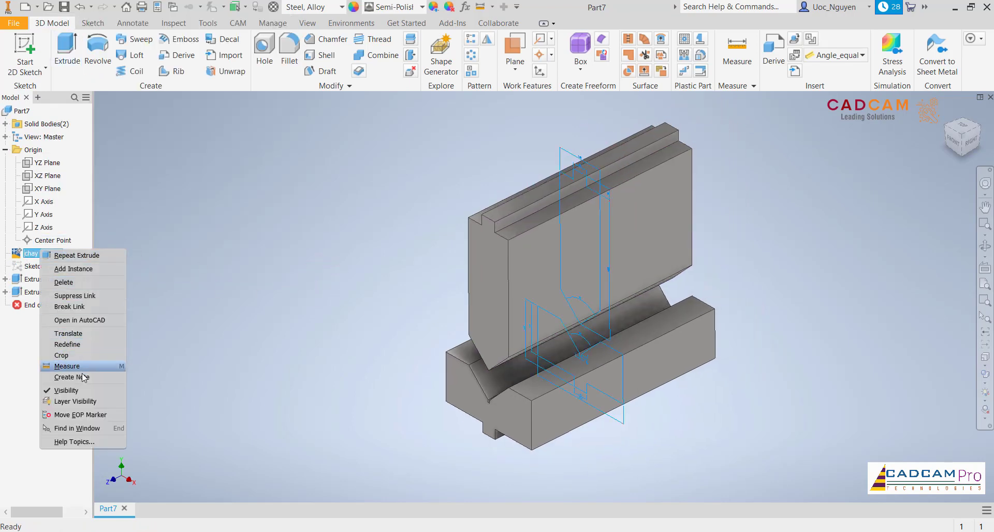
pyautogui.click(81, 390)
pyautogui.click(336, 287)
# - Reset to the standard view and bring up the Save As dialog
pyautogui.press('F6')
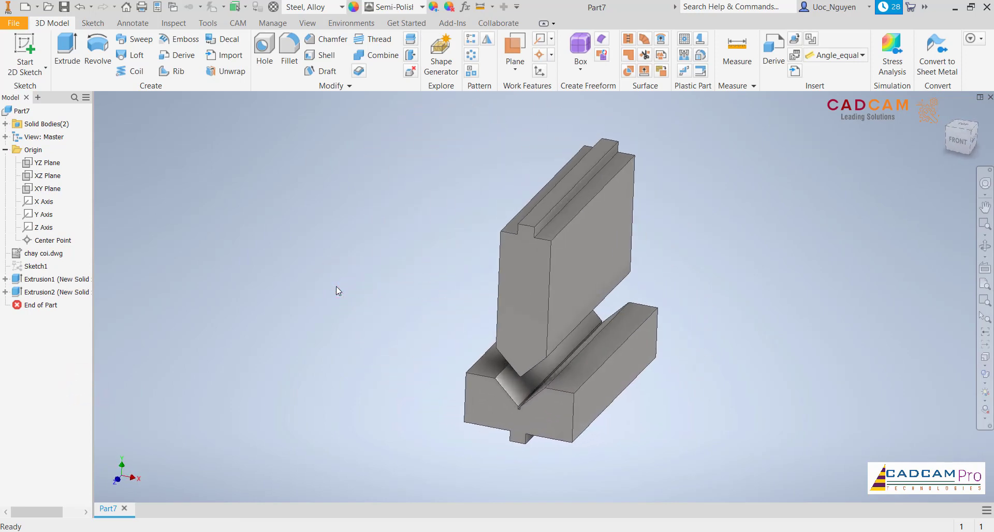
pyautogui.moveTo(361, 291); pyautogui.dragTo(395, 264, button='middle')
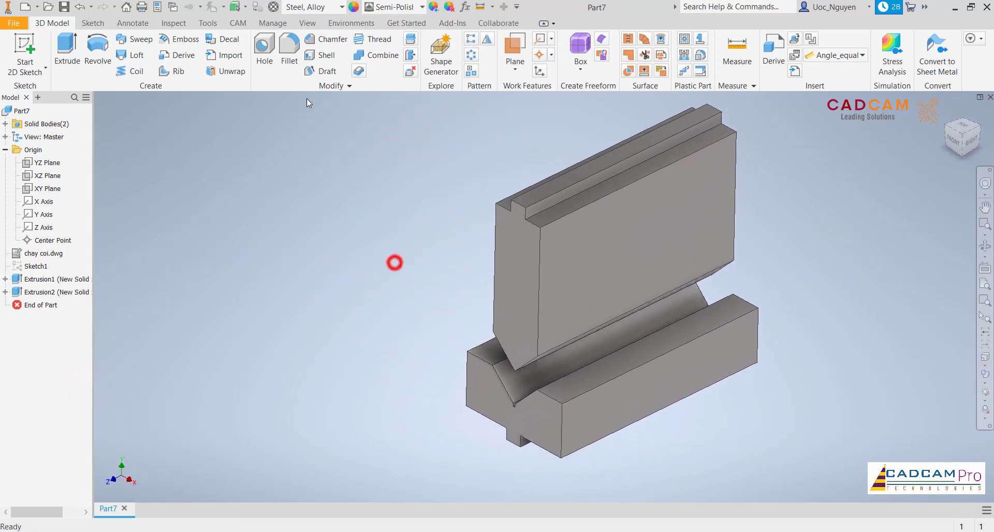
pyautogui.click(64, 7)
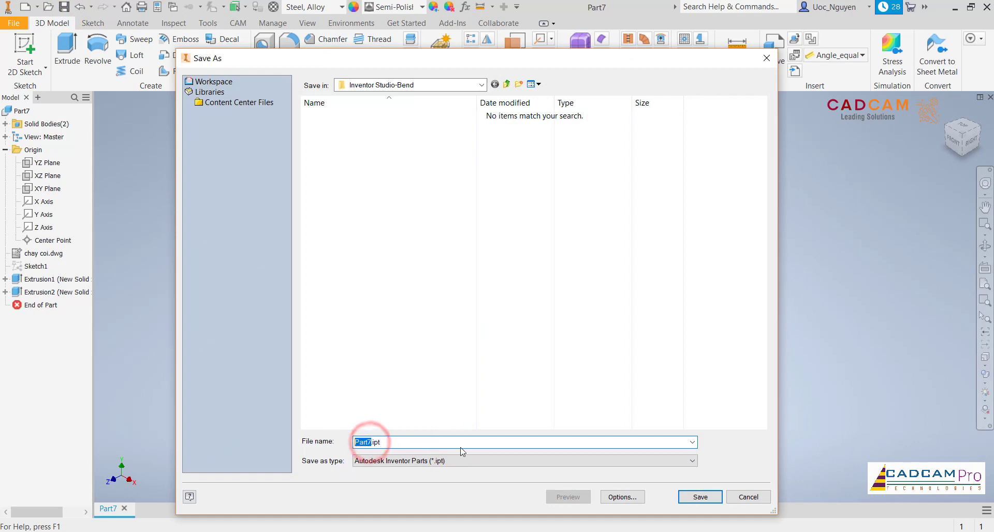
# - Enter 'Die Assembly' as the file name and save in Inventor Studio-Bend
pyautogui.write('ie ')
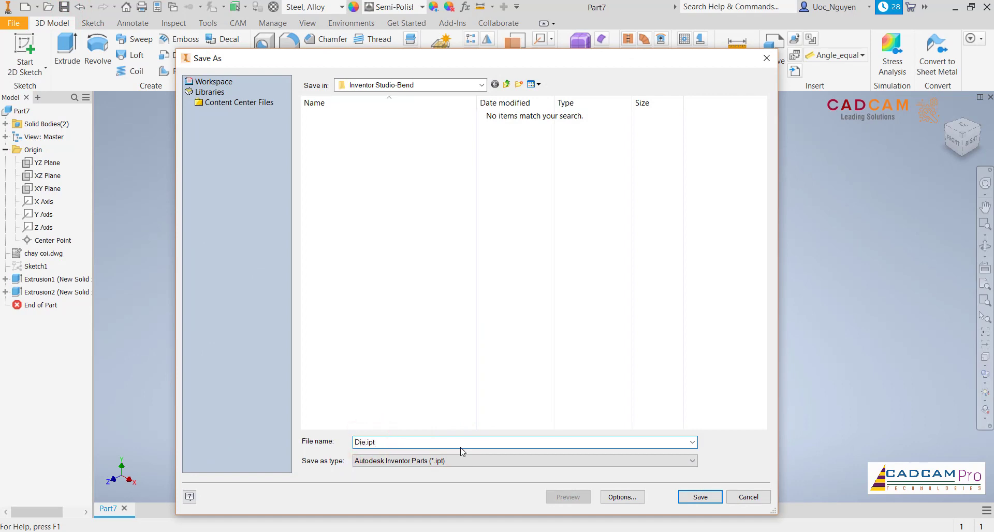
pyautogui.write('As')
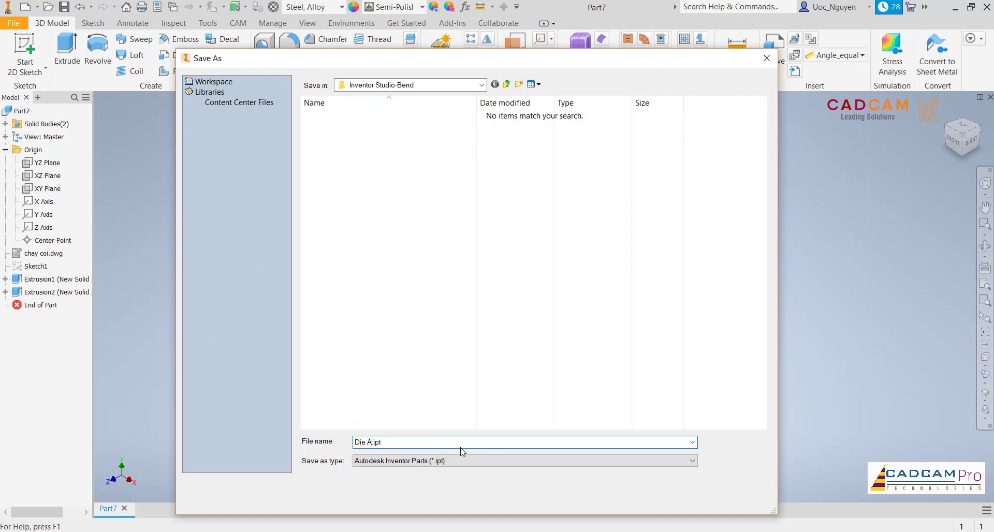
pyautogui.write('s')
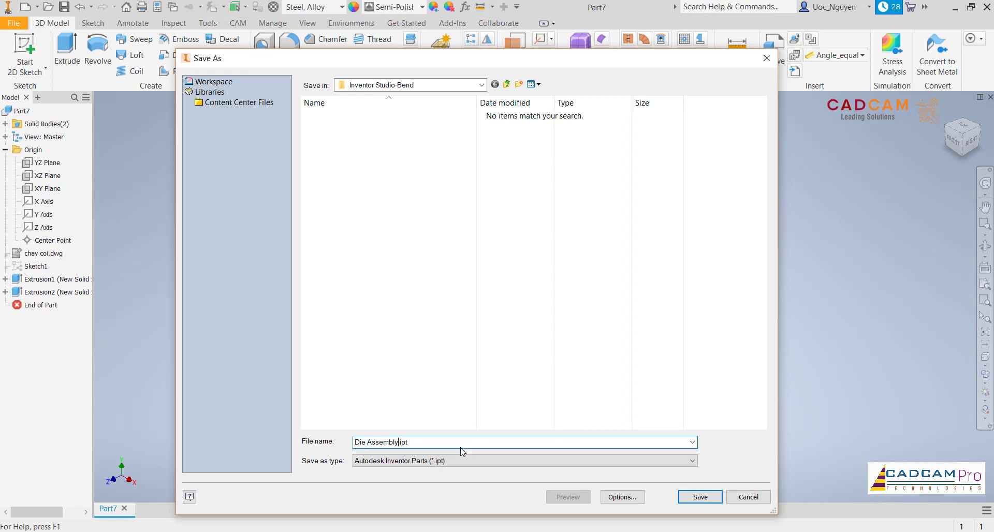
pyautogui.click(700, 498)
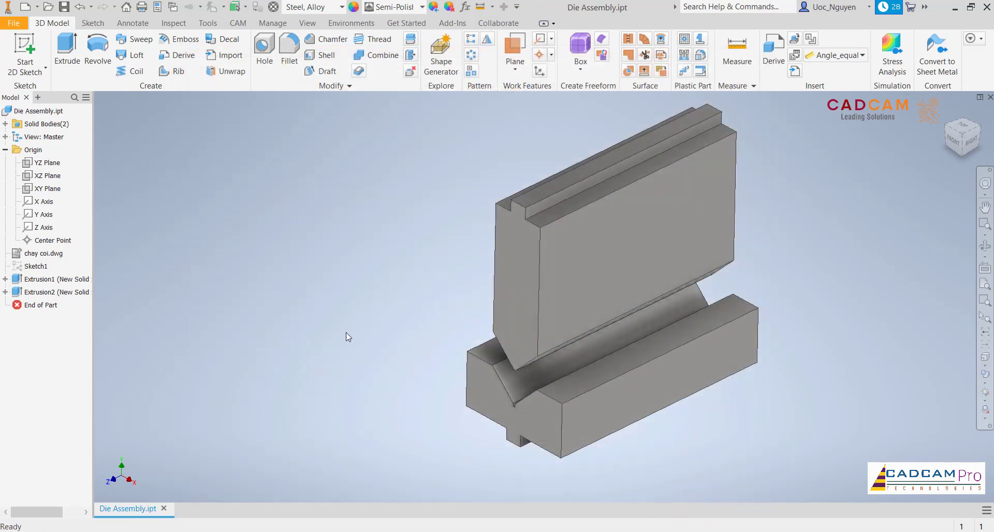
# - Rename Solid1 to 'Die' and Solid2 to 'Punch' under Solid Bodies
pyautogui.click(5, 124)
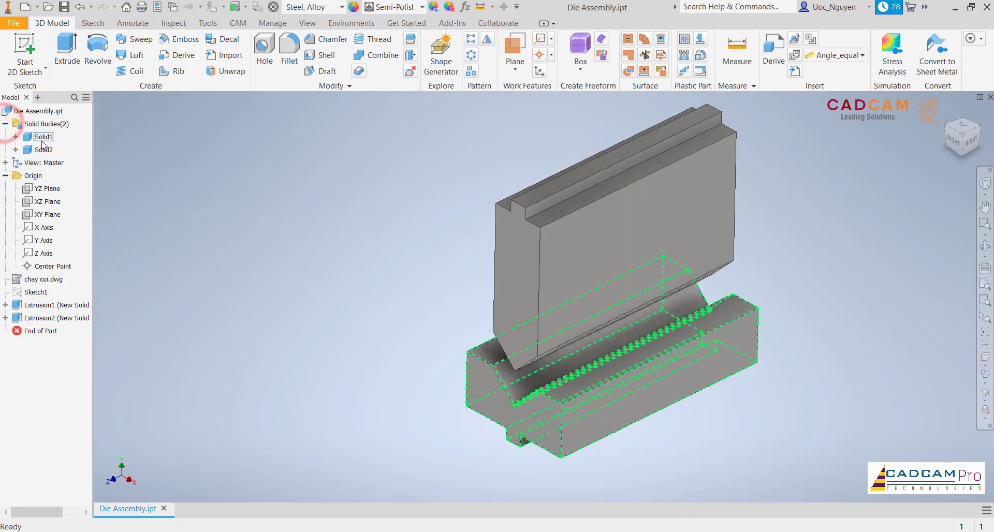
pyautogui.click(46, 137)
pyautogui.click(43, 137)
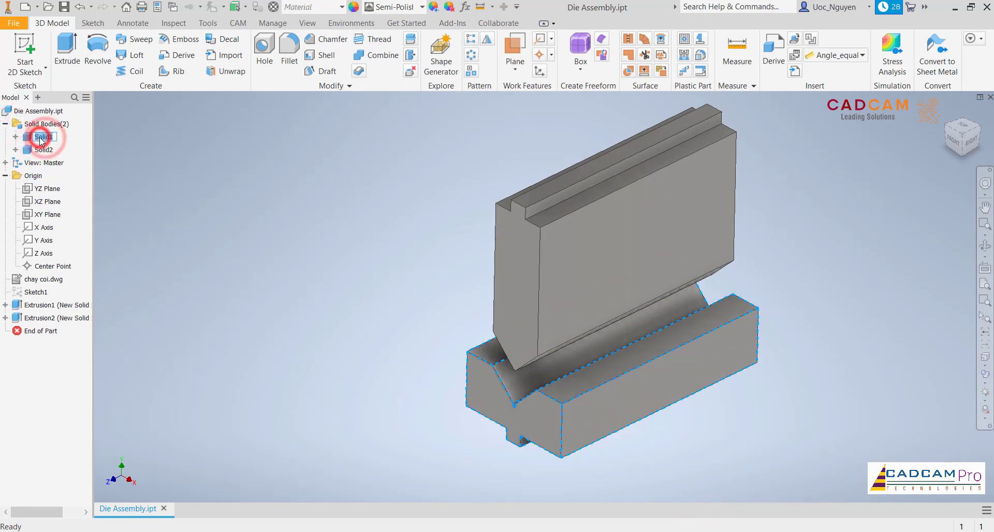
pyautogui.write('Die')
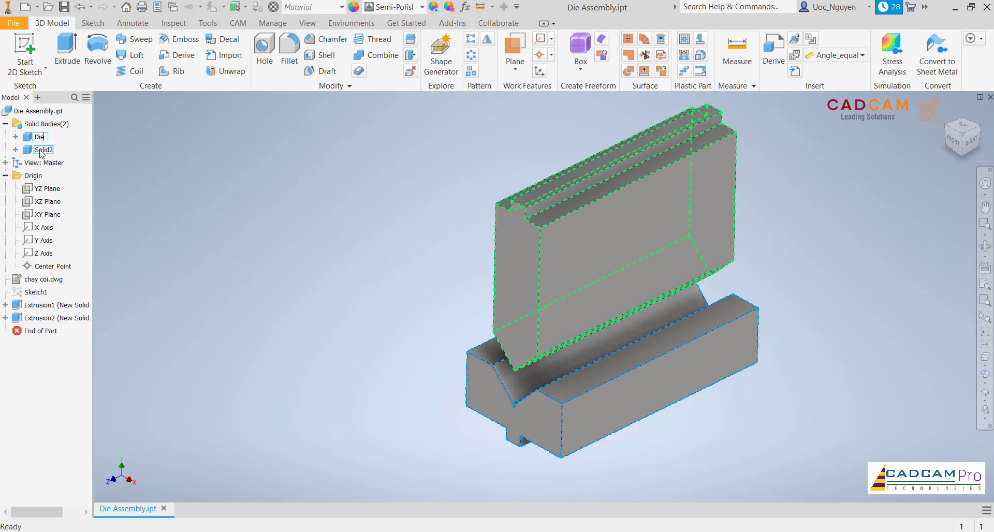
pyautogui.click(39, 151)
pyautogui.click(39, 152)
pyautogui.write('Punch')
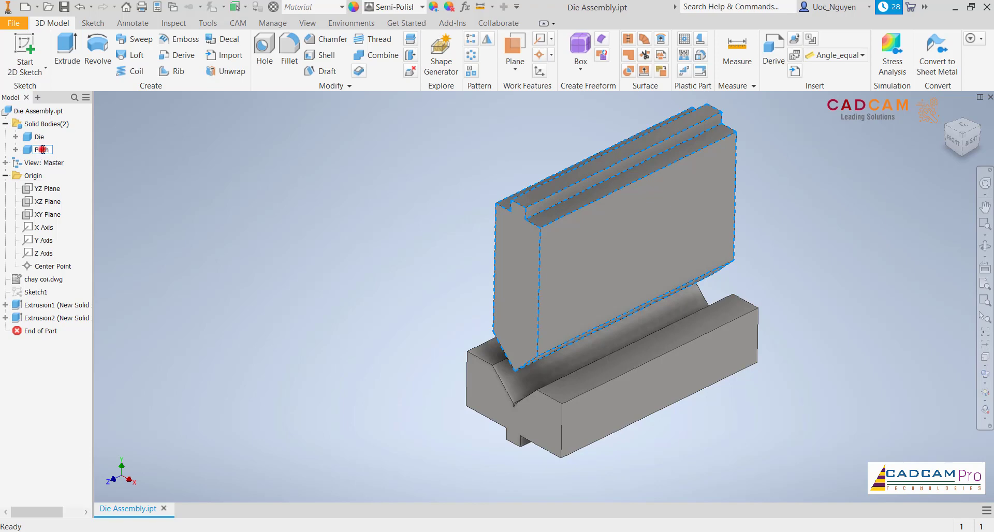
pyautogui.write('n')
pyautogui.click(194, 199)
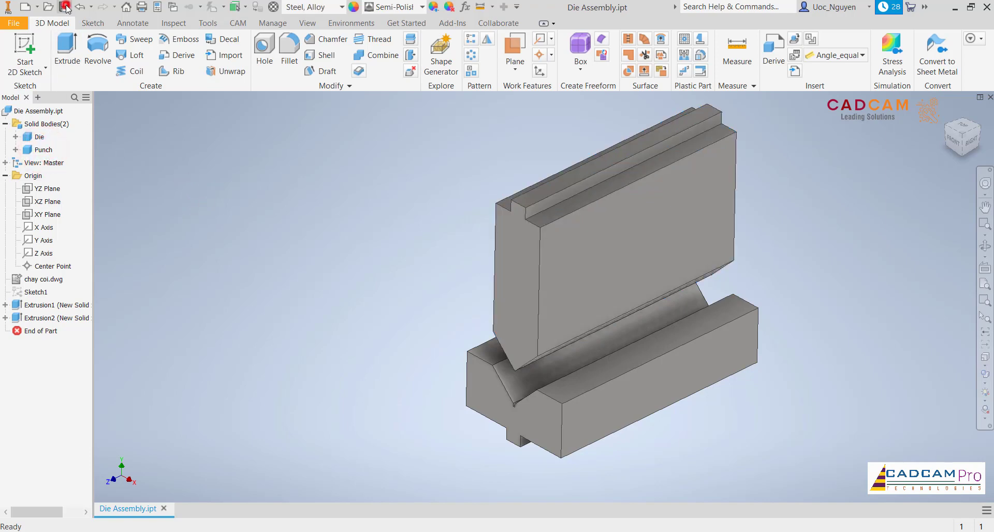
pyautogui.moveTo(480, 158); pyautogui.dragTo(517, 162, button='middle')
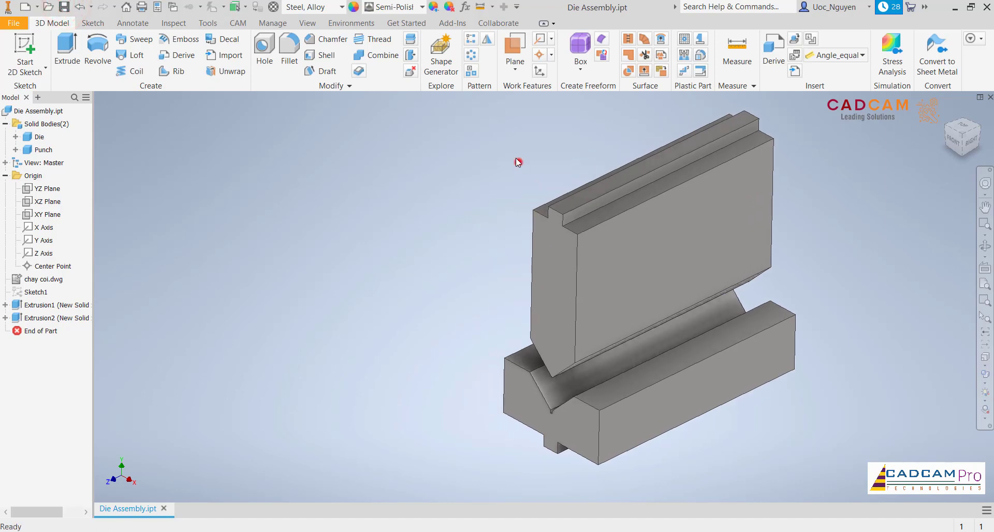
# - Start Make Components with the Standard (mm).iam assembly template
pyautogui.click(274, 24)
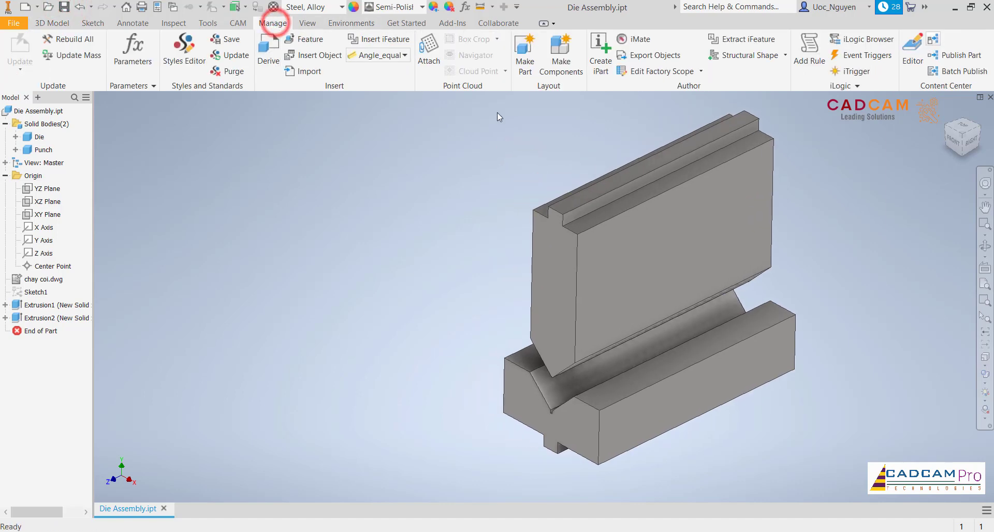
pyautogui.click(561, 56)
pyautogui.moveTo(586, 158); pyautogui.dragTo(617, 171, button='middle')
pyautogui.click(498, 176)
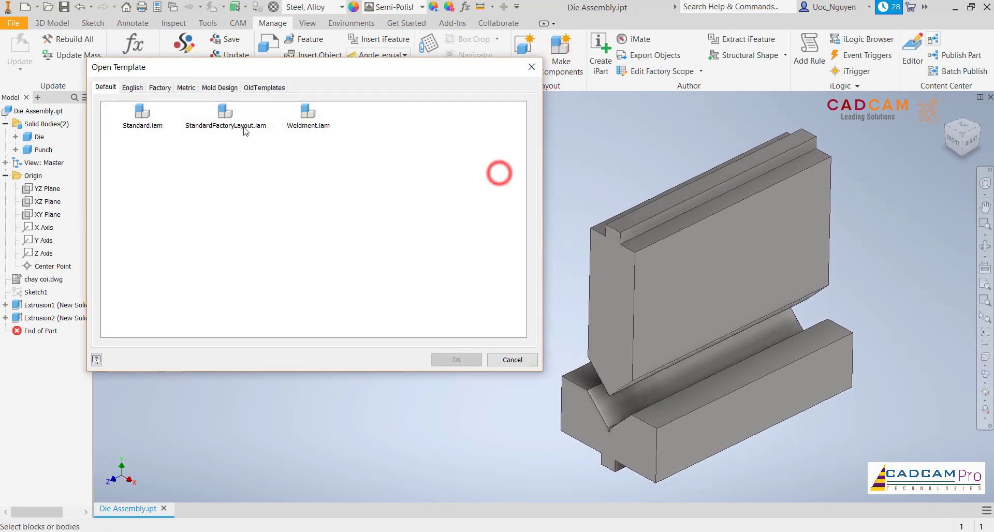
pyautogui.click(192, 88)
pyautogui.click(398, 127)
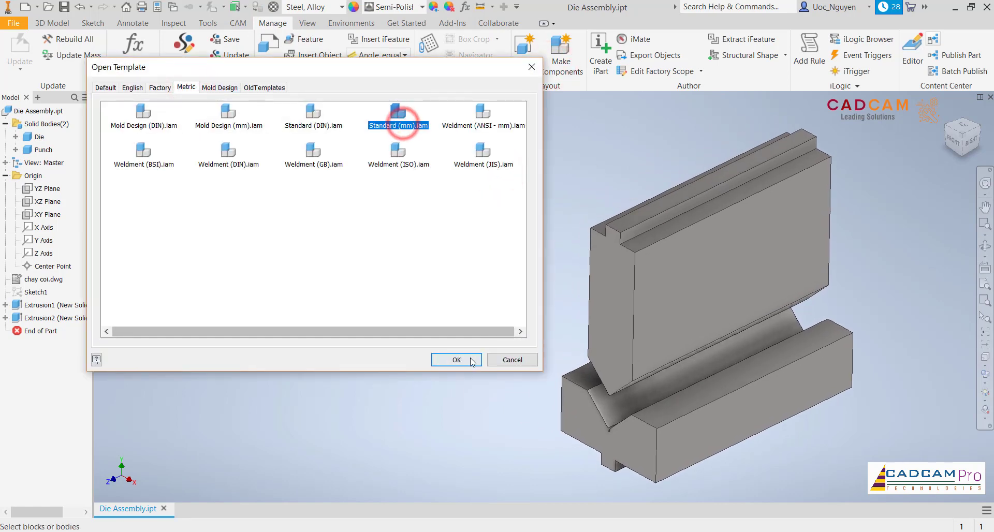
pyautogui.click(456, 359)
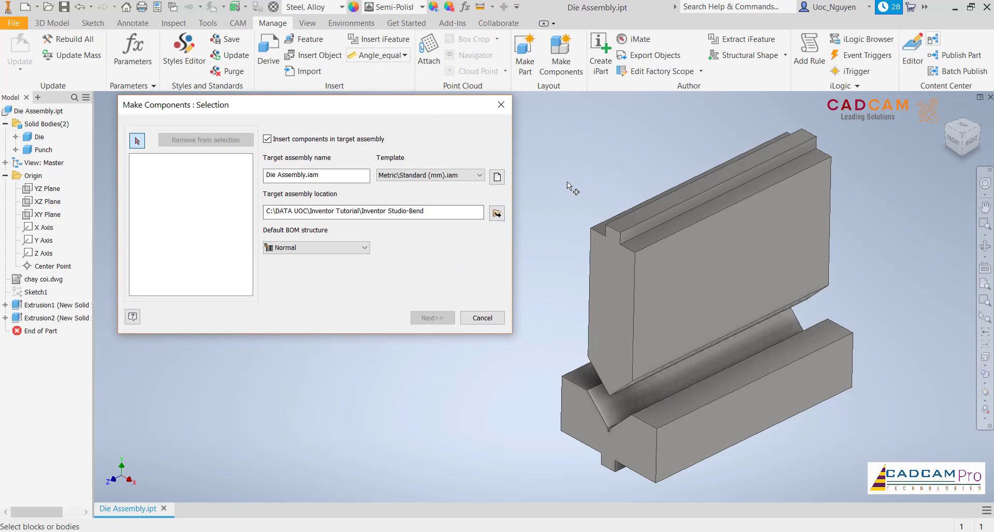
# - Select the Die and Punch bodies and create them as parts in Die Assembly.iam
pyautogui.scroll(-3, 567, 159)
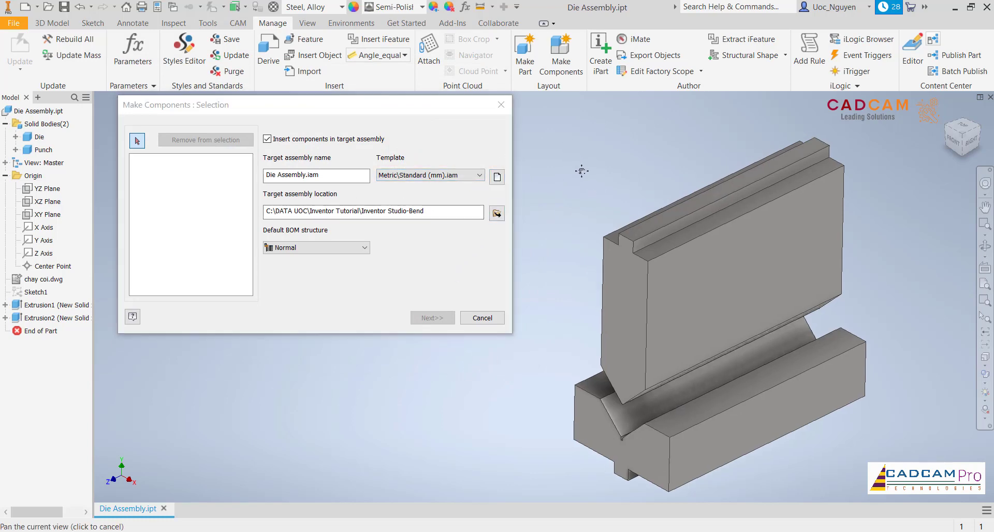
pyautogui.moveTo(534, 116); pyautogui.dragTo(852, 411)
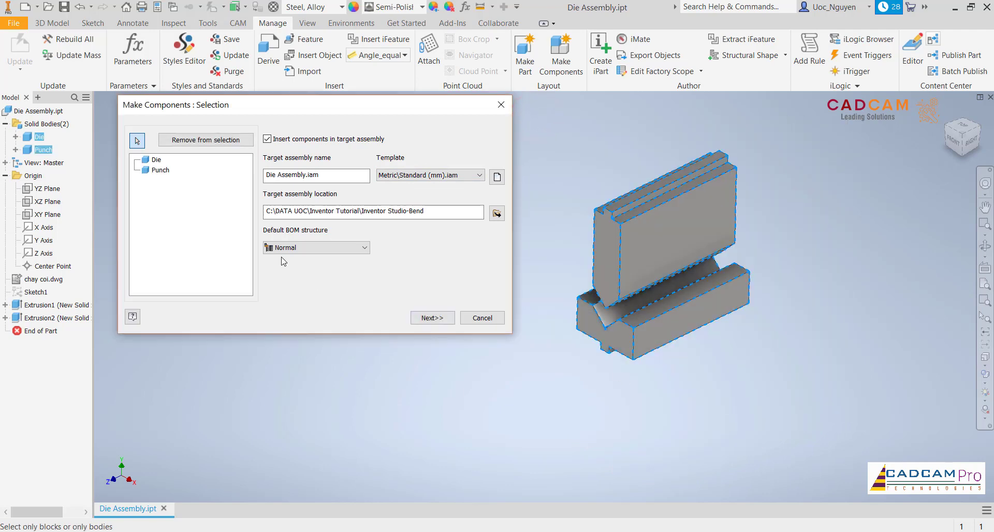
pyautogui.click(437, 318)
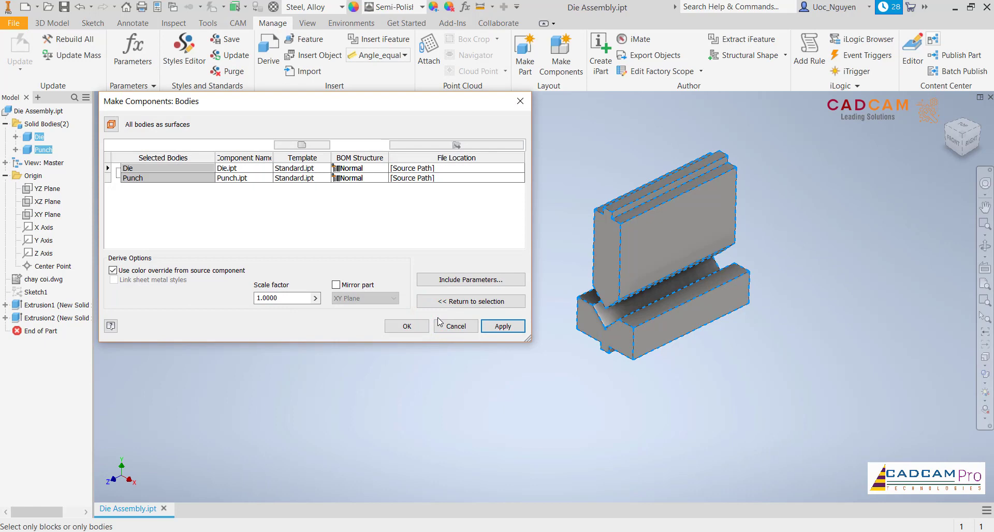
pyautogui.click(406, 326)
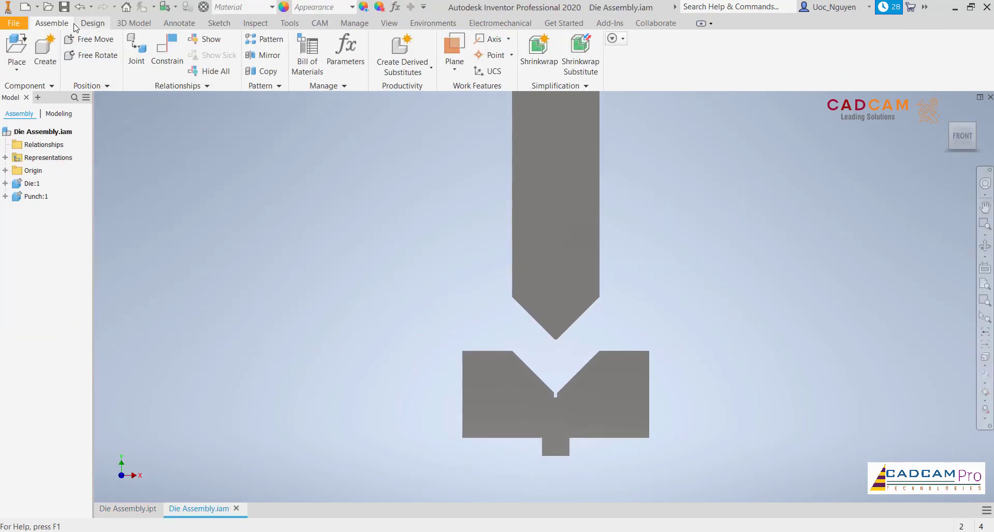
# - Save Die Assembly.iam along with its Die and Punch part files
pyautogui.click(64, 8)
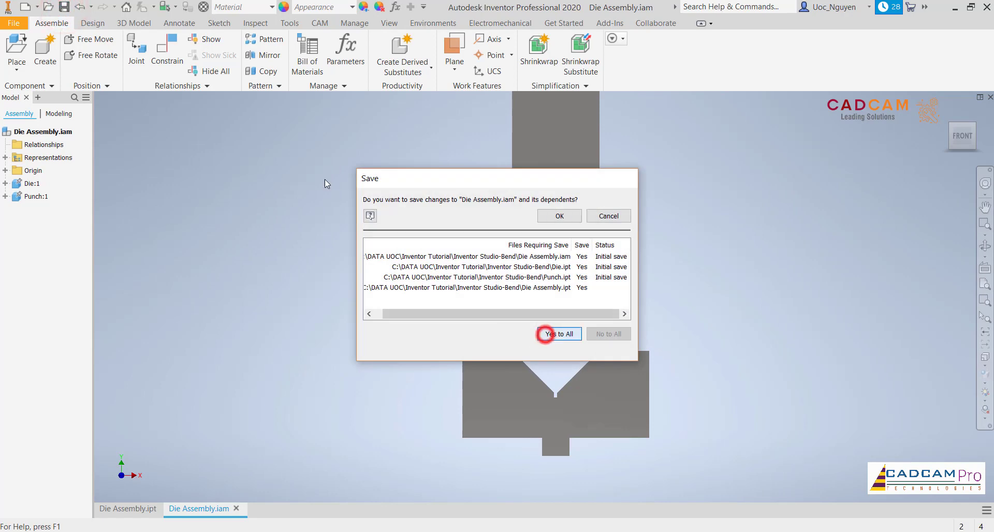
pyautogui.click(561, 217)
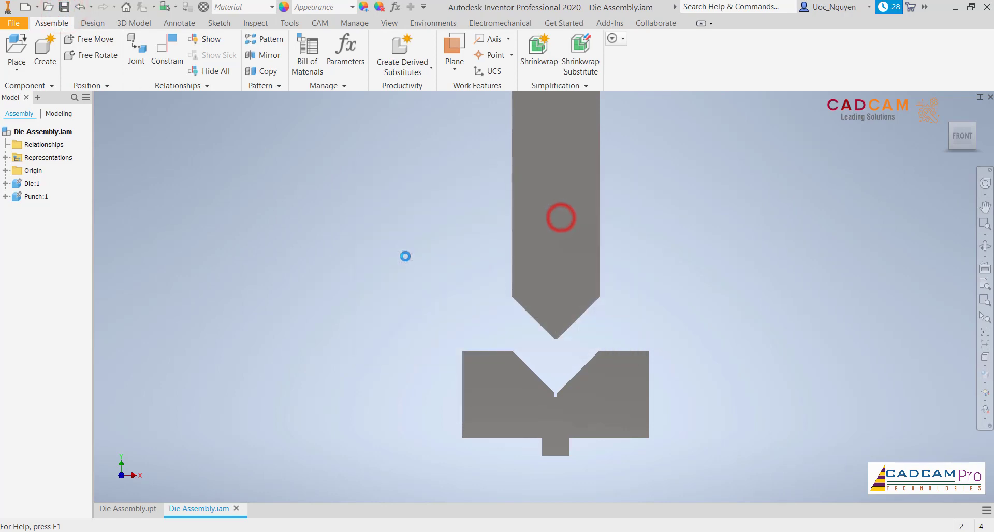
pyautogui.click(992, 386)
pyautogui.click(866, 417)
pyautogui.moveTo(682, 359)
pyautogui.mouseDown(button='middle')
pyautogui.moveTo(679, 310)
pyautogui.moveTo(639, 344)
pyautogui.moveTo(590, 350)
pyautogui.moveTo(741, 351)
pyautogui.moveTo(694, 395)
pyautogui.moveTo(648, 384)
pyautogui.mouseUp(button='middle')
pyautogui.scroll(5, 686, 390)
pyautogui.scroll(-3, 687, 391)
pyautogui.scroll(-2, 684, 388)
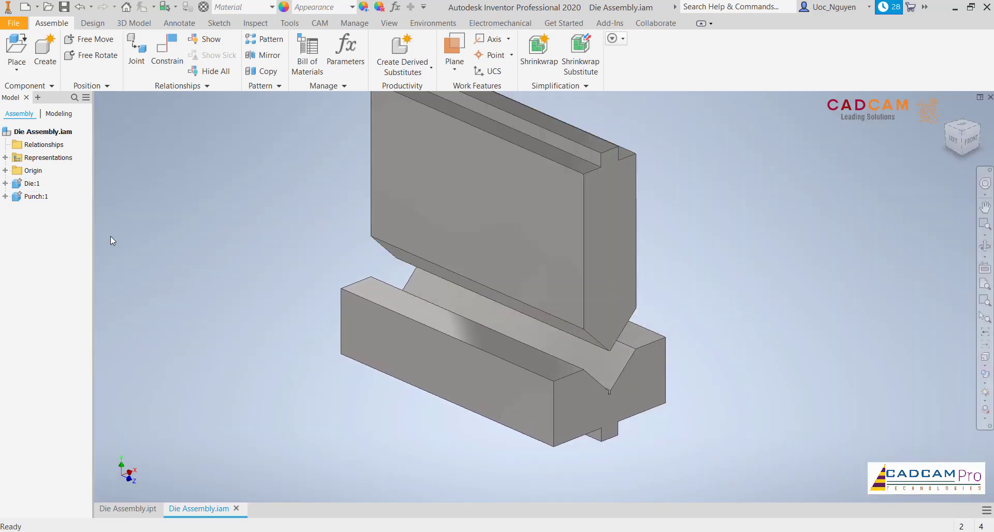
# - Unground Punch:1 and drag it to confirm it moves freely
pyautogui.click(32, 184)
pyautogui.click(194, 207)
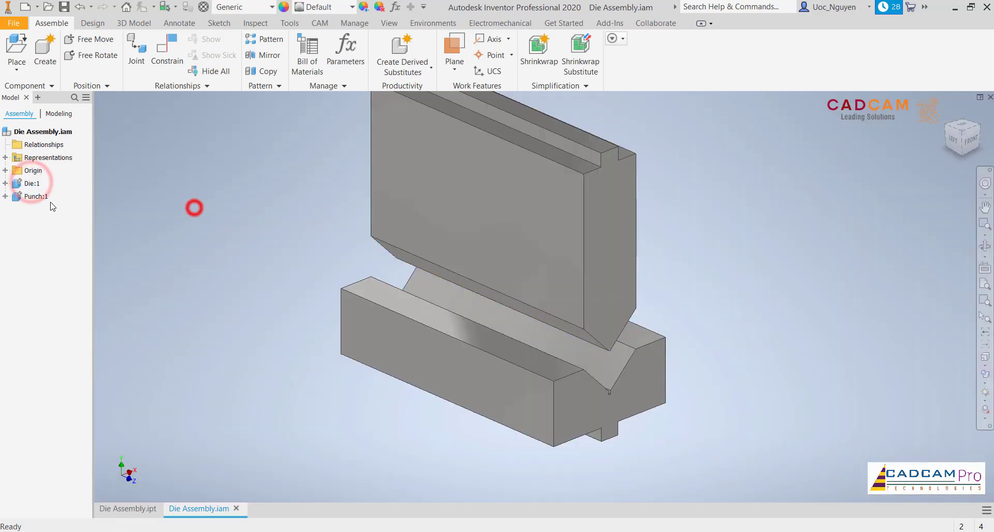
pyautogui.click(42, 197)
pyautogui.rightClick(42, 197)
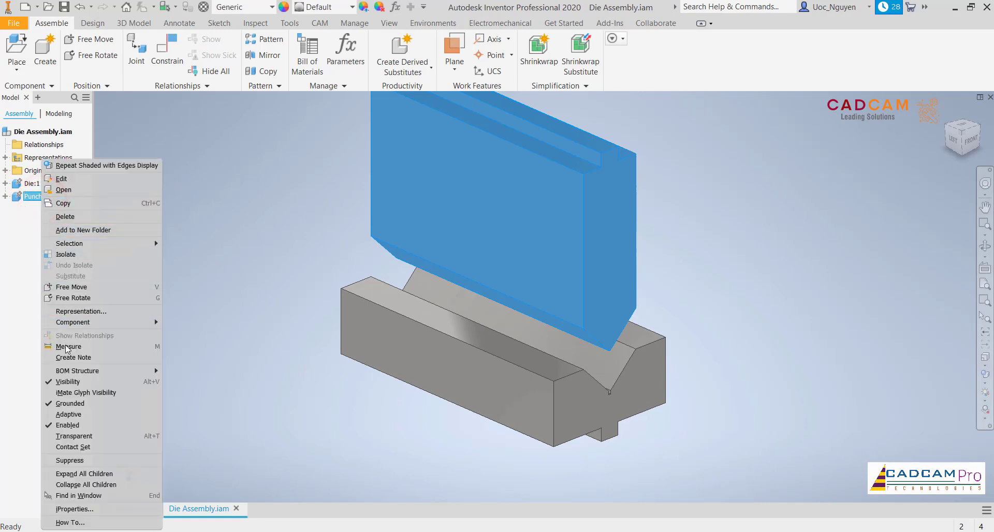
pyautogui.click(76, 403)
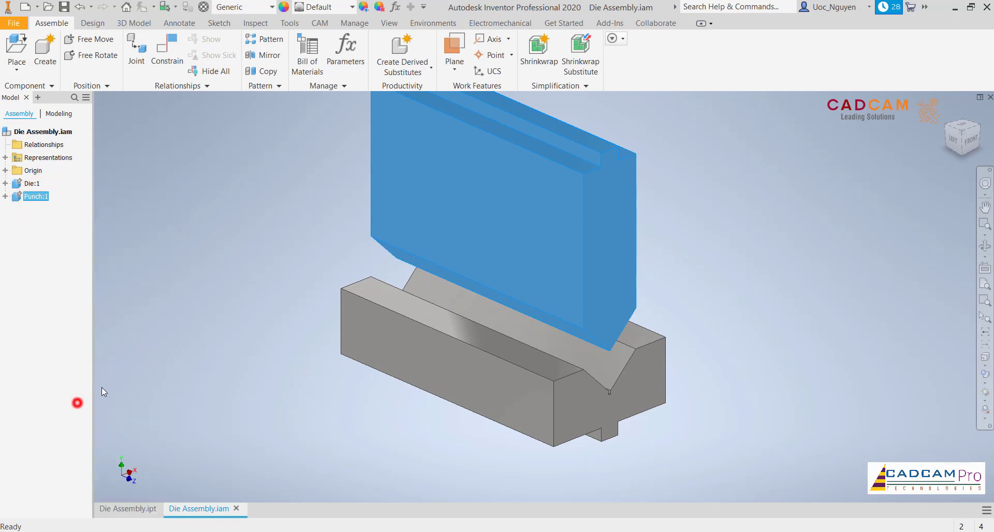
pyautogui.click(230, 262)
pyautogui.click(623, 260)
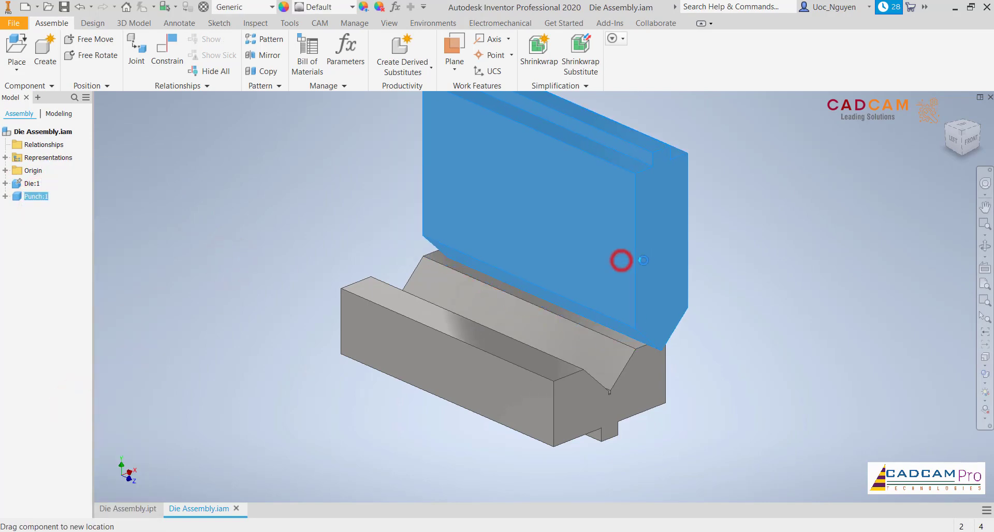
pyautogui.click(738, 271)
pyautogui.moveTo(738, 270)
pyautogui.keyDown('shift'); pyautogui.mouseDown(button='middle')
pyautogui.moveTo(430, 341)
pyautogui.moveTo(338, 279)
pyautogui.mouseUp(button='middle'); pyautogui.keyUp('shift')
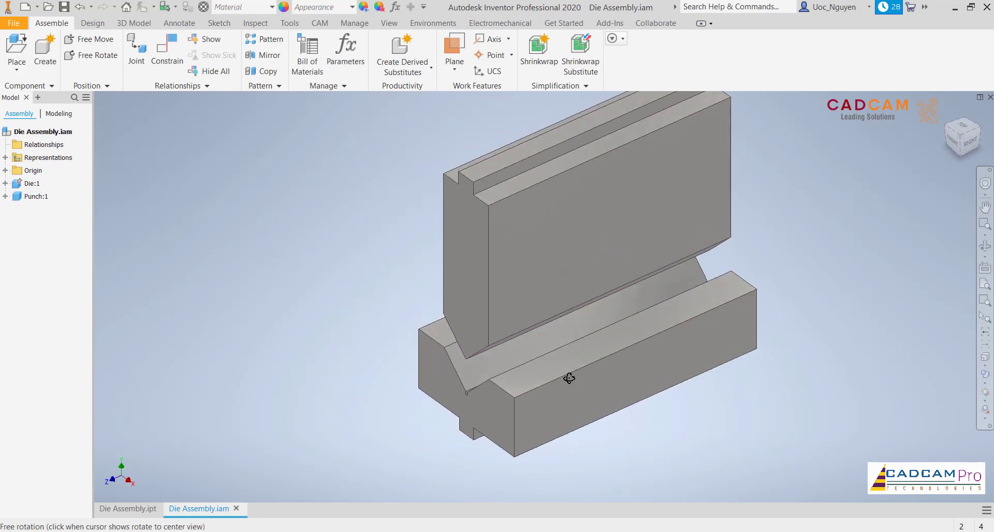
pyautogui.click(339, 279)
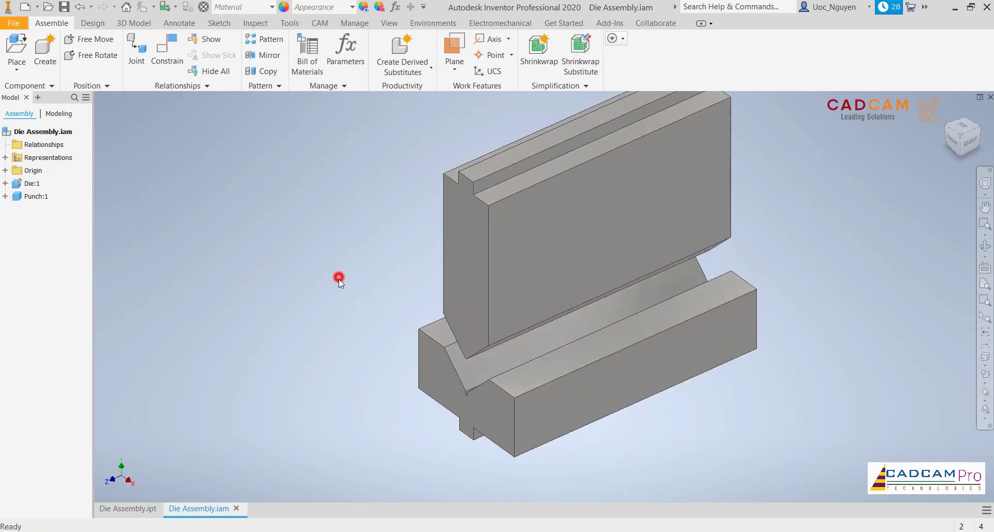
# - Show both Origin folders and mate the Die's YZ Plane to the Punch's YZ Plane
pyautogui.click(5, 184)
pyautogui.click(15, 222)
pyautogui.click(16, 196)
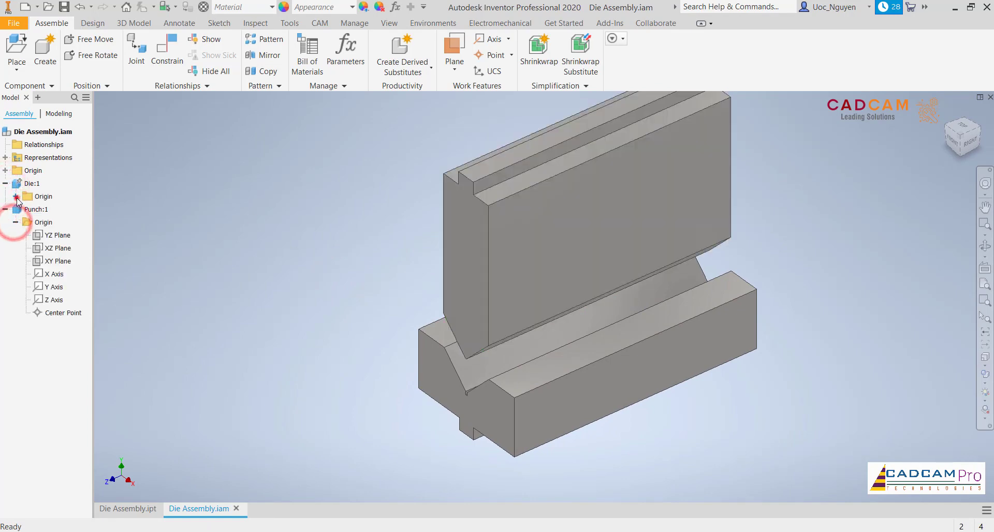
pyautogui.click(257, 214)
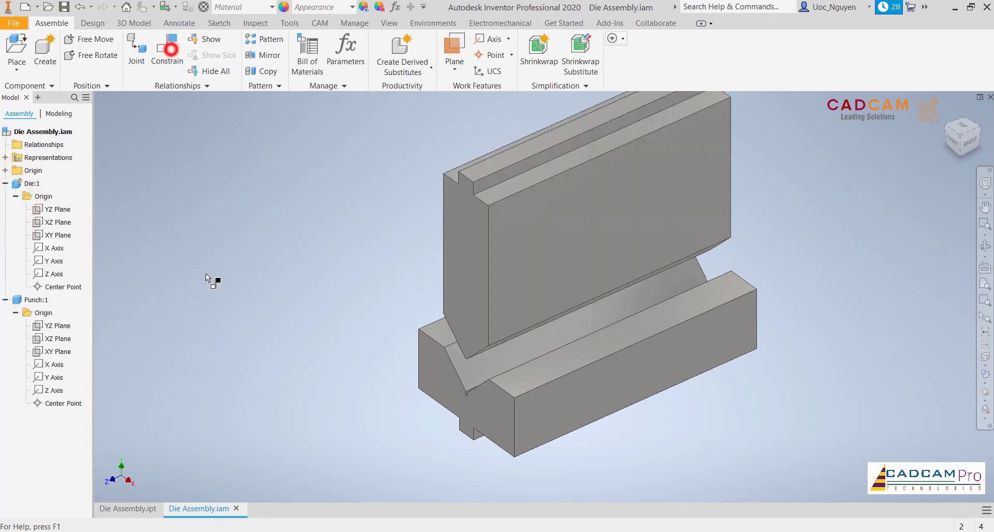
pyautogui.click(167, 48)
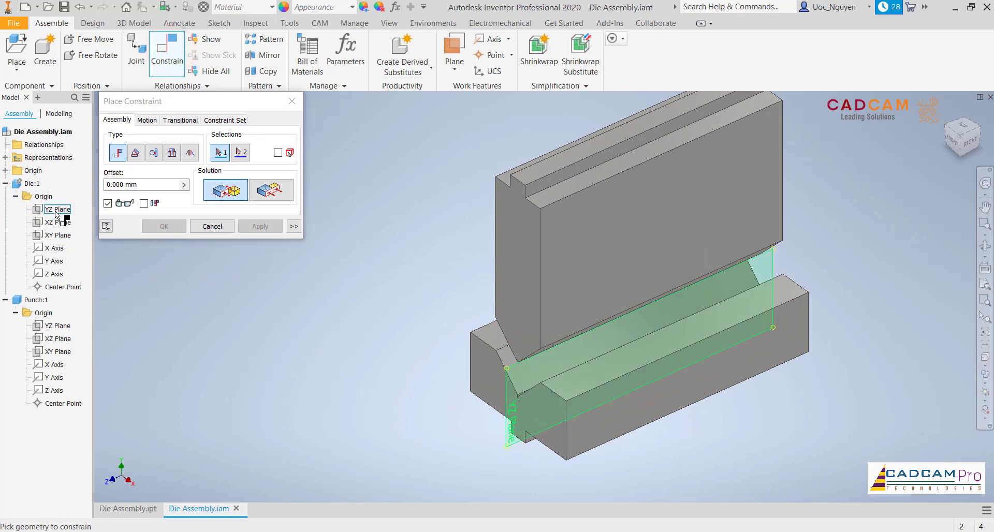
pyautogui.click(57, 210)
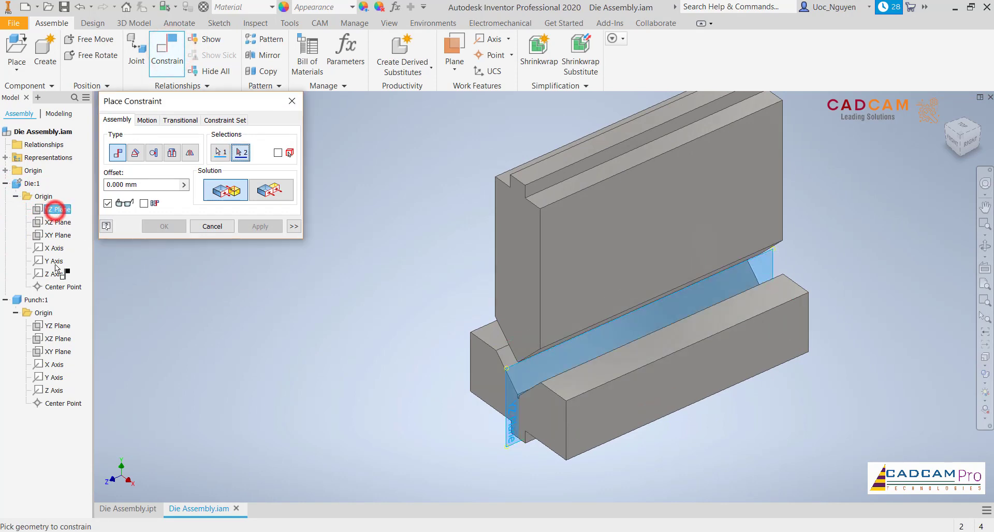
pyautogui.click(58, 327)
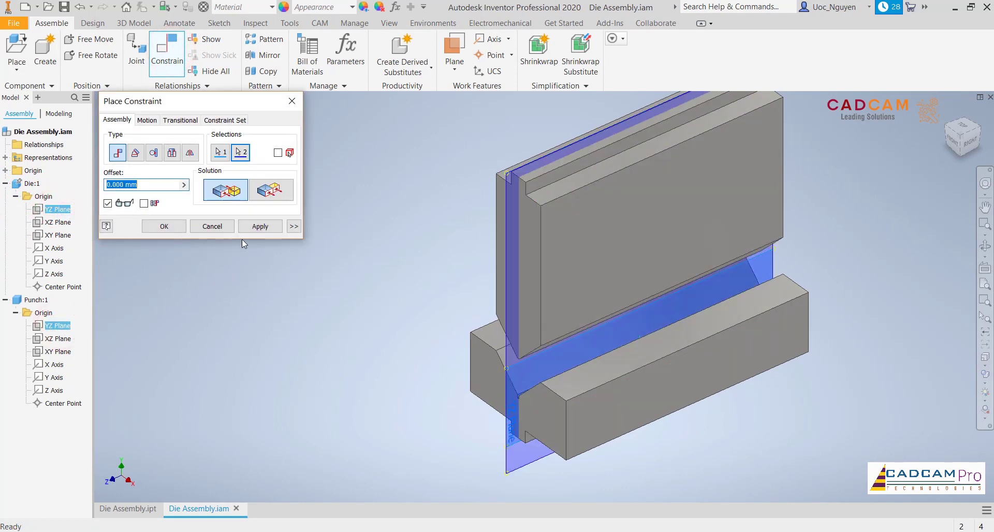
pyautogui.click(256, 231)
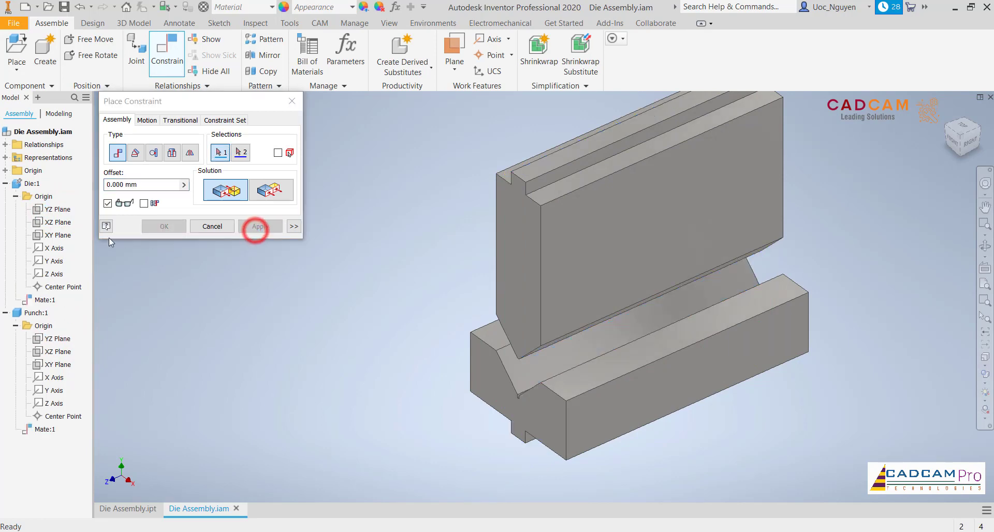
# - Mate the Die's XY Plane to the Punch's XY Plane
pyautogui.click(54, 240)
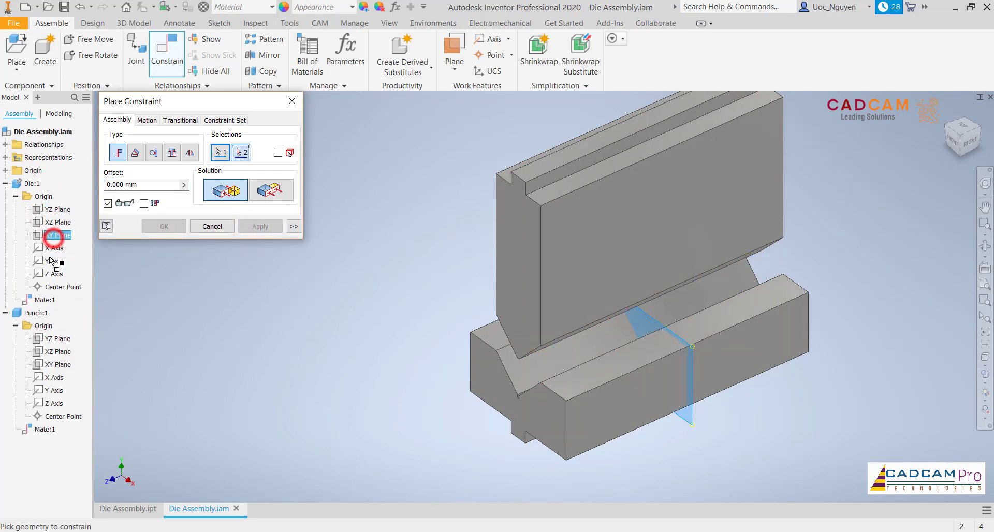
pyautogui.click(57, 367)
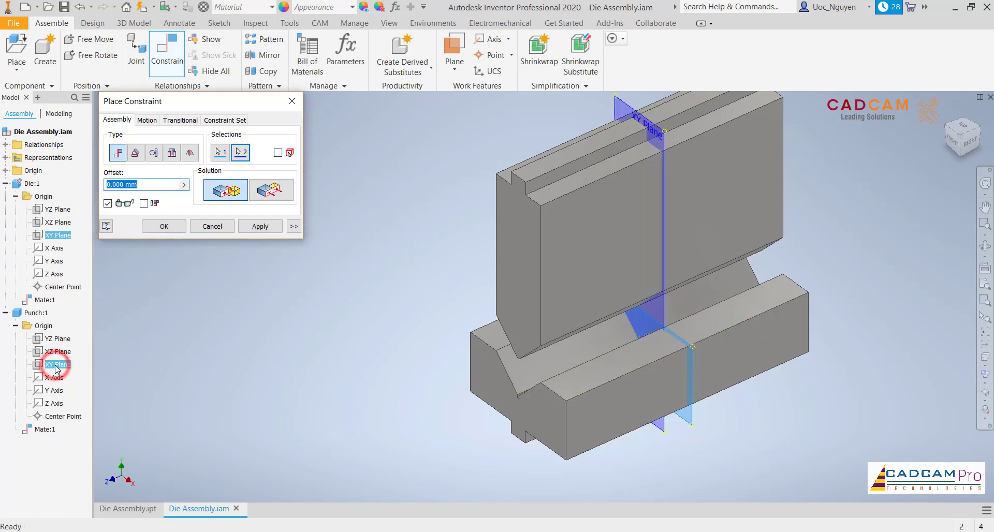
pyautogui.click(277, 197)
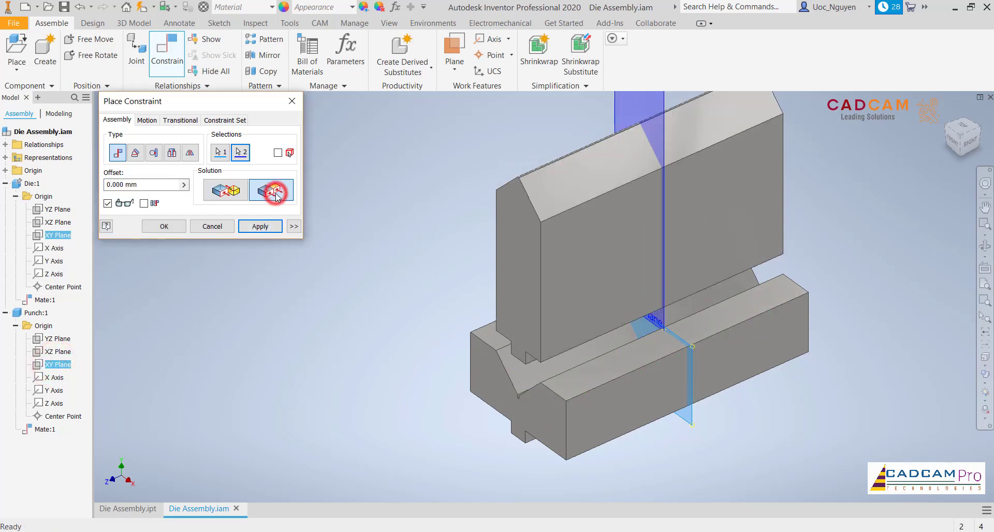
pyautogui.click(229, 198)
pyautogui.click(169, 225)
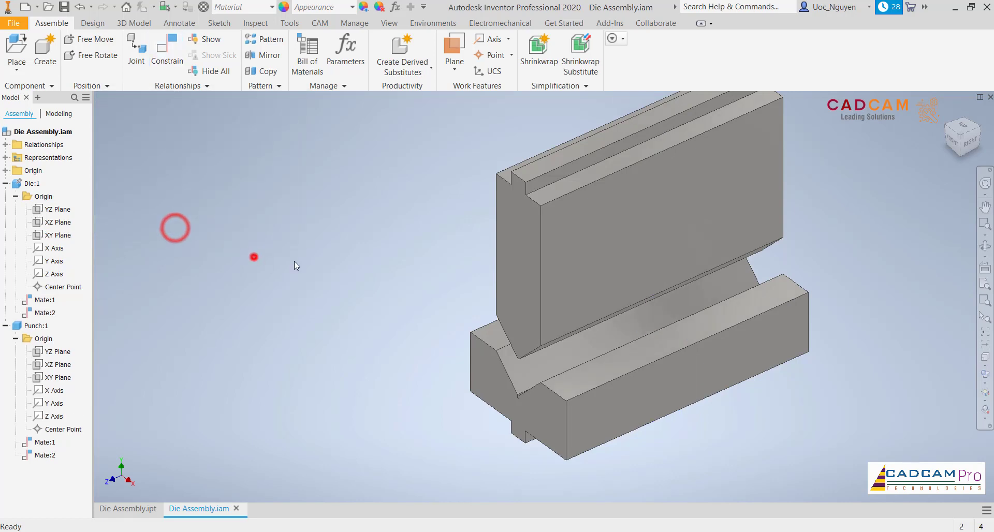
# - Drag the Punch to test its remaining vertical freedom and orbit to inspect it
pyautogui.click(253, 256)
pyautogui.moveTo(549, 269); pyautogui.dragTo(548, 257)
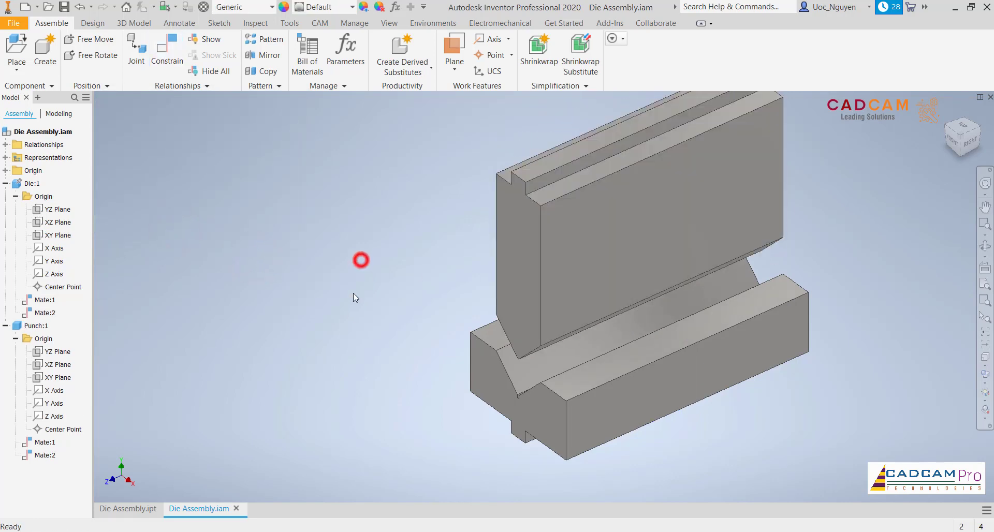
pyautogui.moveTo(359, 260); pyautogui.dragTo(501, 321)
pyautogui.keyDown('shift'); pyautogui.moveTo(502, 321); pyautogui.dragTo(509, 311, button='middle'); pyautogui.keyUp('shift')
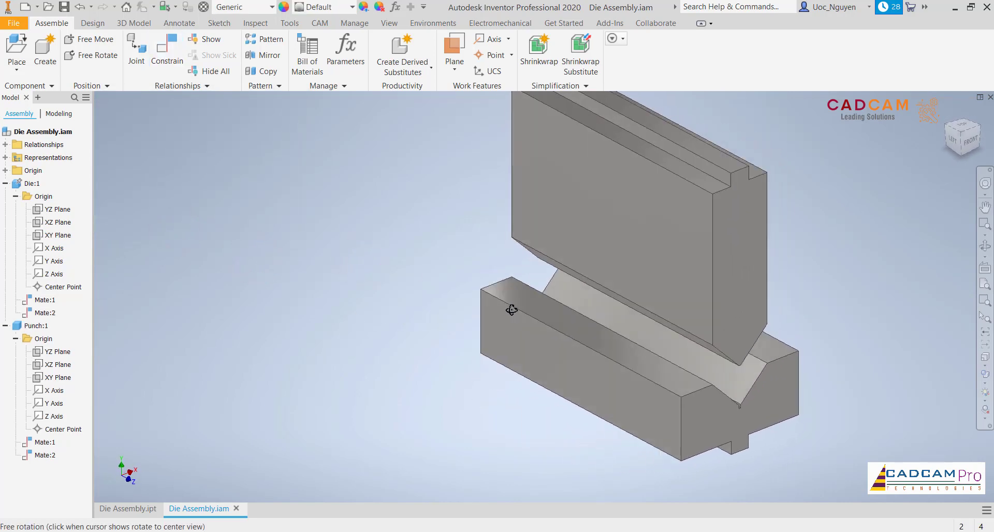
pyautogui.moveTo(402, 296); pyautogui.dragTo(362, 265, button='middle')
pyautogui.scroll(-3, 362, 265)
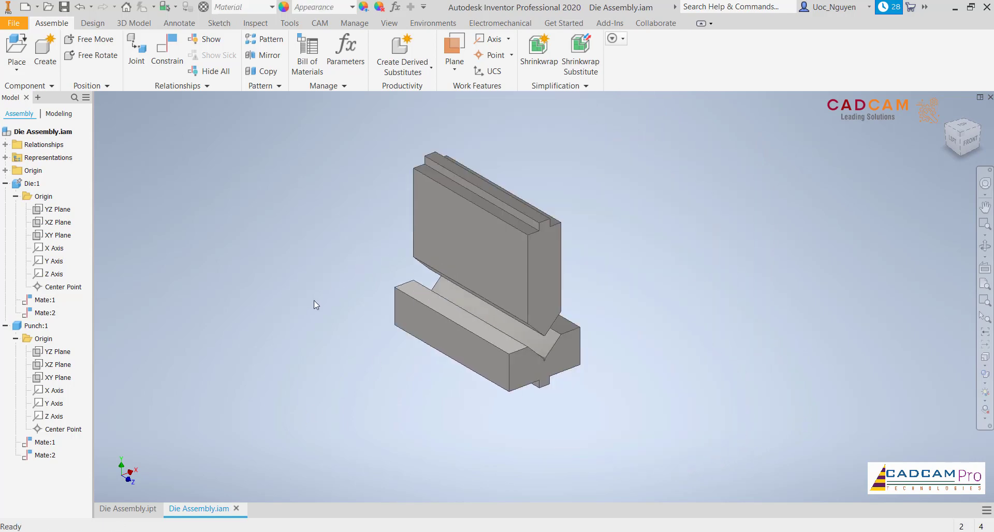
pyautogui.keyDown('shift'); pyautogui.moveTo(314, 300); pyautogui.dragTo(329, 304, button='middle'); pyautogui.keyUp('shift')
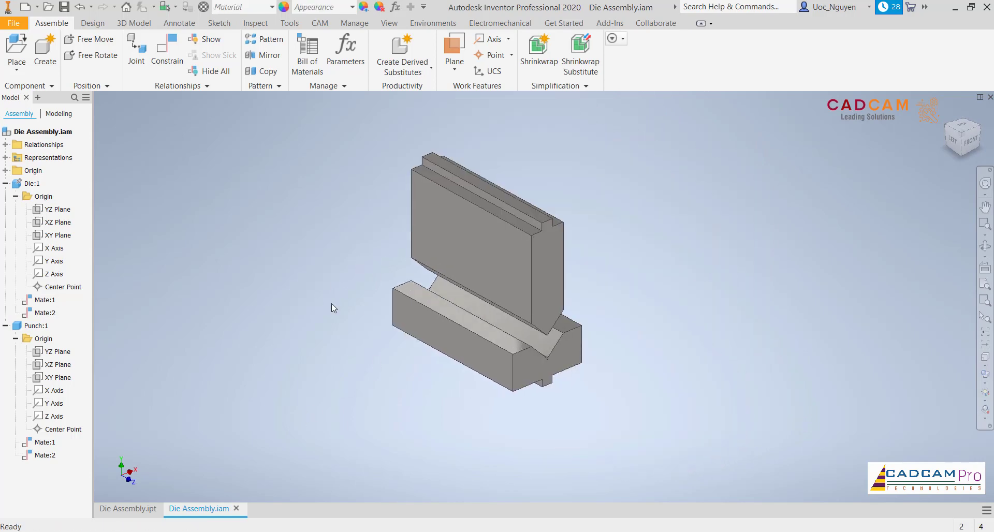
pyautogui.rightClick(457, 263)
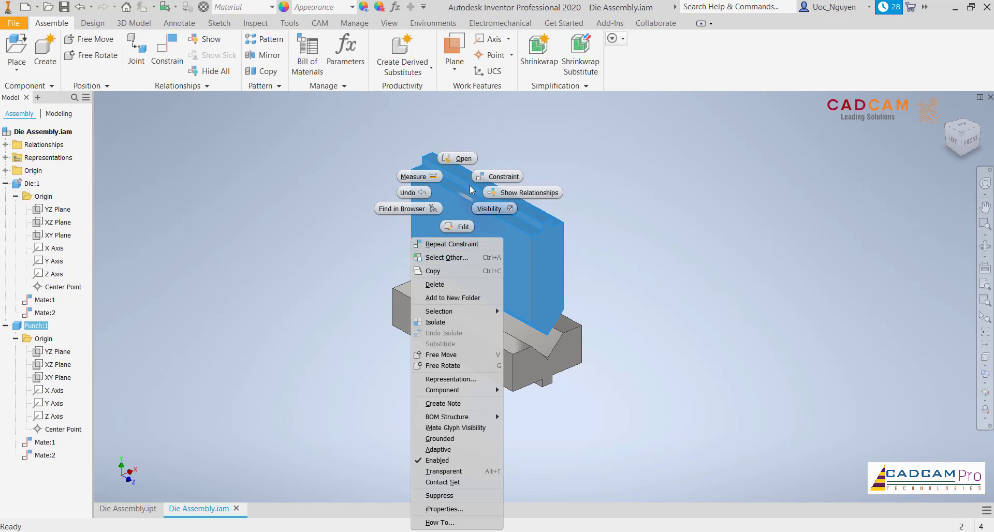
# - Open the Punch part in its own window and orbit it into view
pyautogui.click(458, 158)
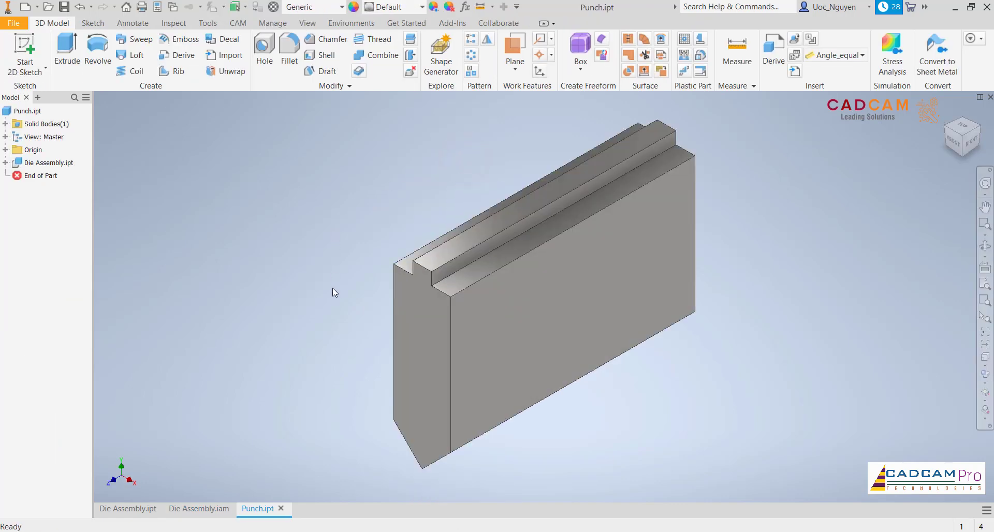
pyautogui.keyDown('shift'); pyautogui.moveTo(332, 288); pyautogui.dragTo(596, 294, button='middle'); pyautogui.keyUp('shift')
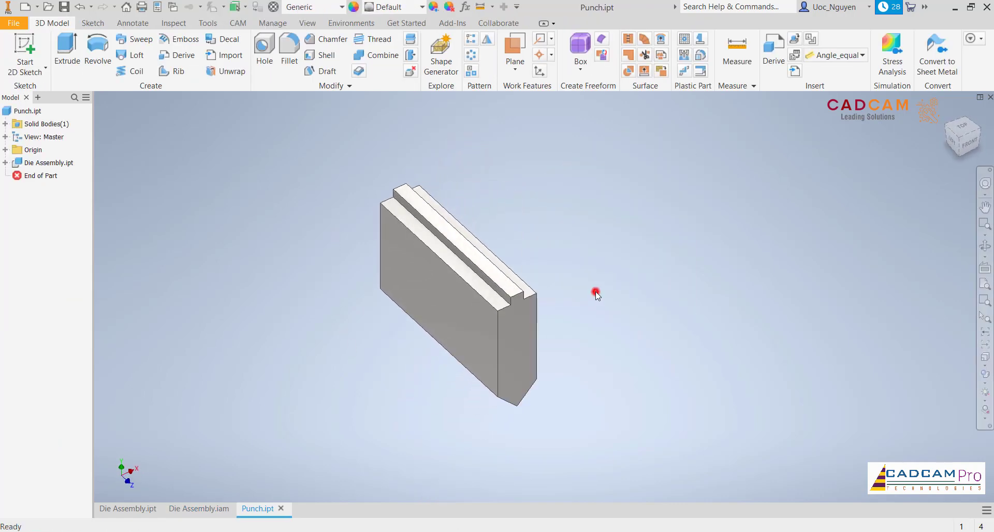
pyautogui.click(356, 7)
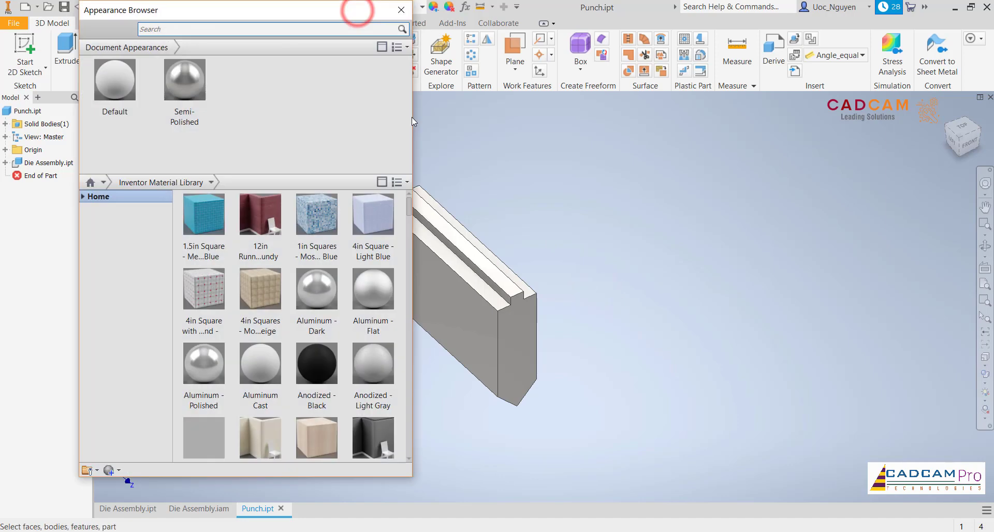
pyautogui.keyDown('shift'); pyautogui.moveTo(659, 228); pyautogui.dragTo(694, 232, button='middle'); pyautogui.keyUp('shift')
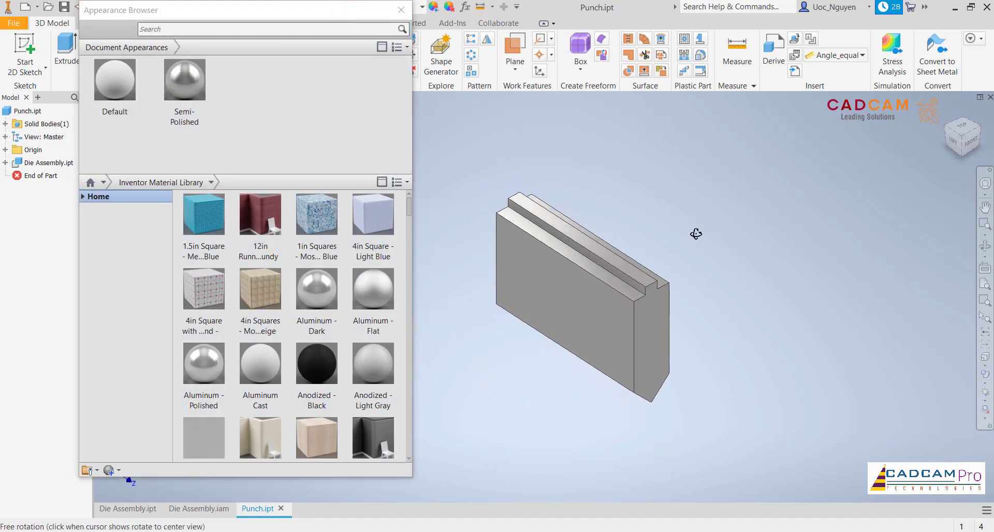
pyautogui.click(405, 14)
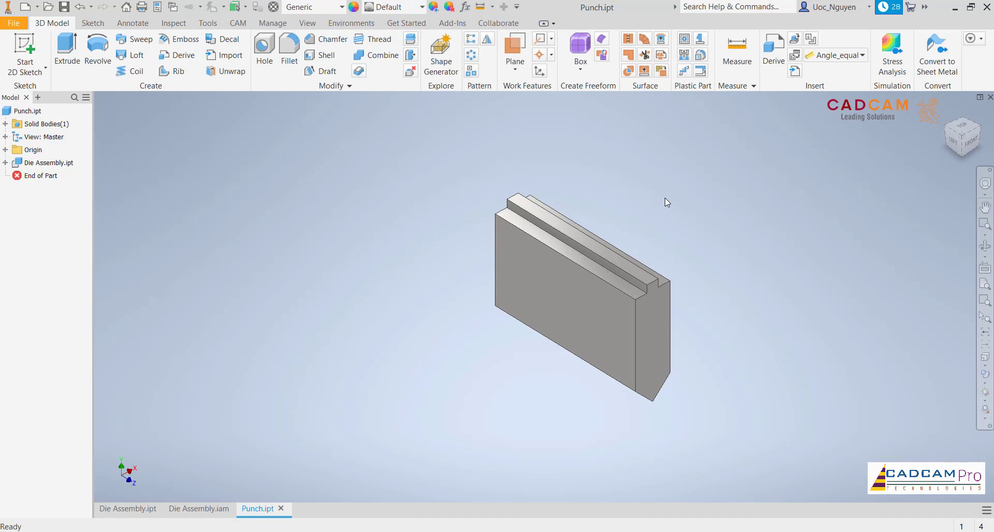
pyautogui.click(665, 198)
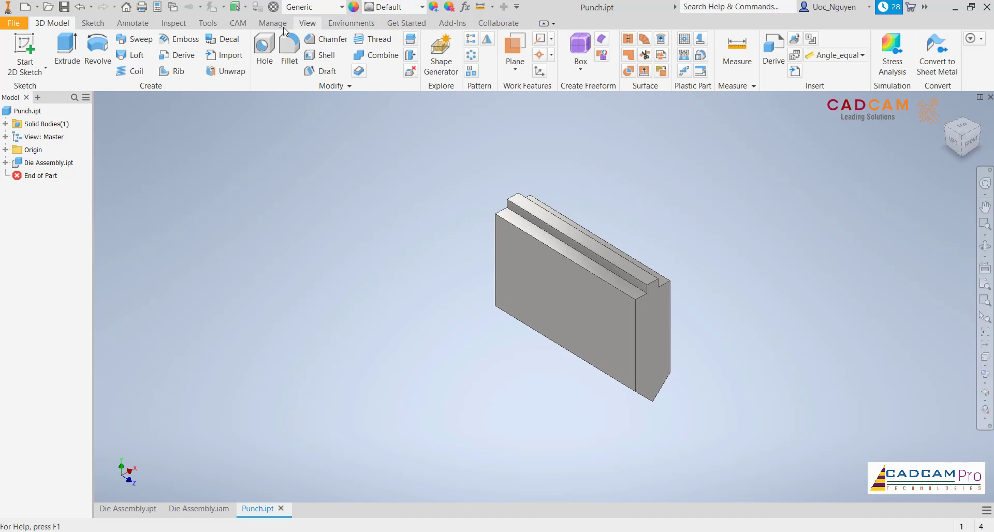
# - Assign Steel, Alloy as the punch's material
pyautogui.click(337, 10)
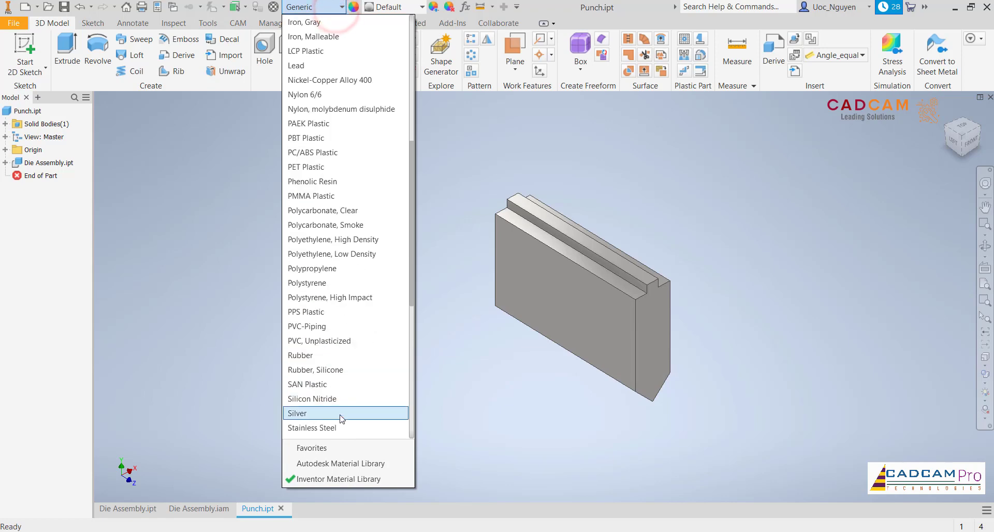
pyautogui.scroll(-1, 339, 422)
pyautogui.click(329, 416)
pyautogui.click(377, 301)
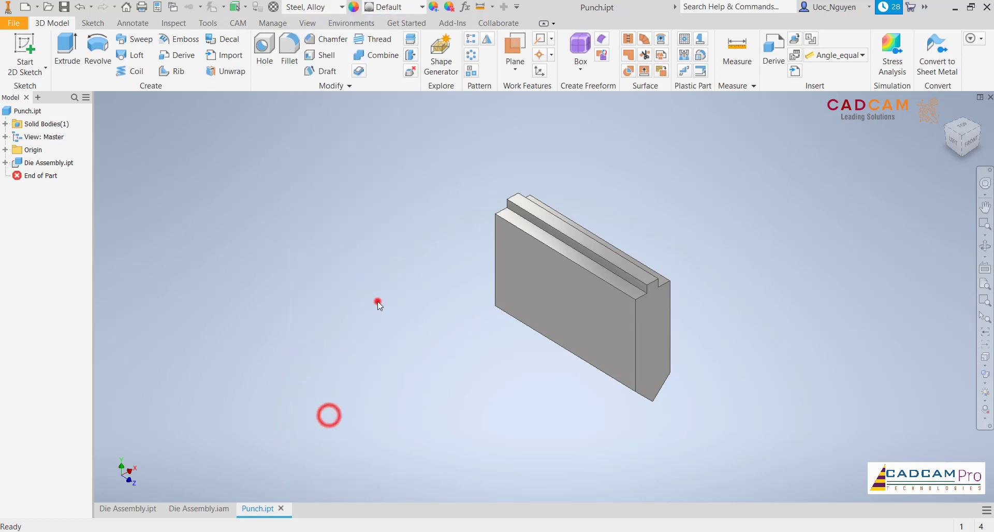
pyautogui.click(347, 25)
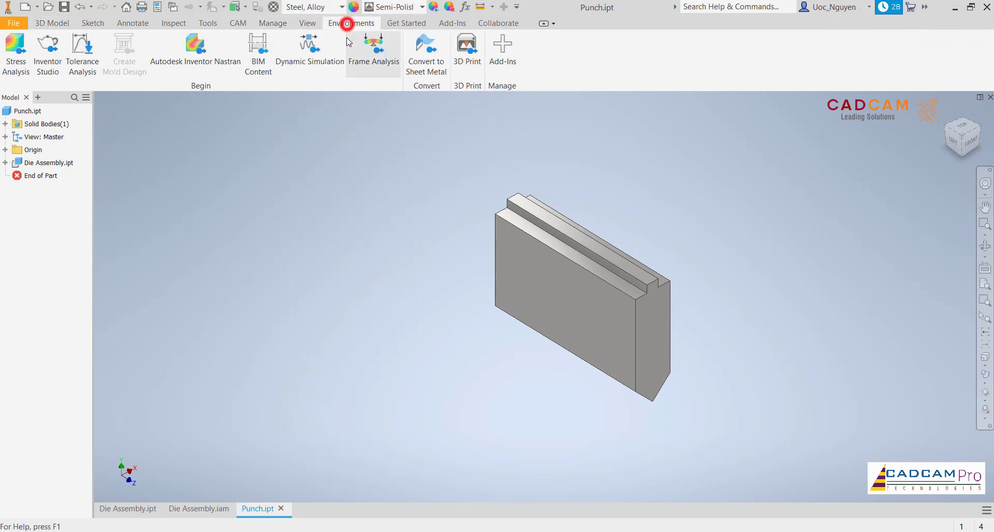
pyautogui.click(65, 25)
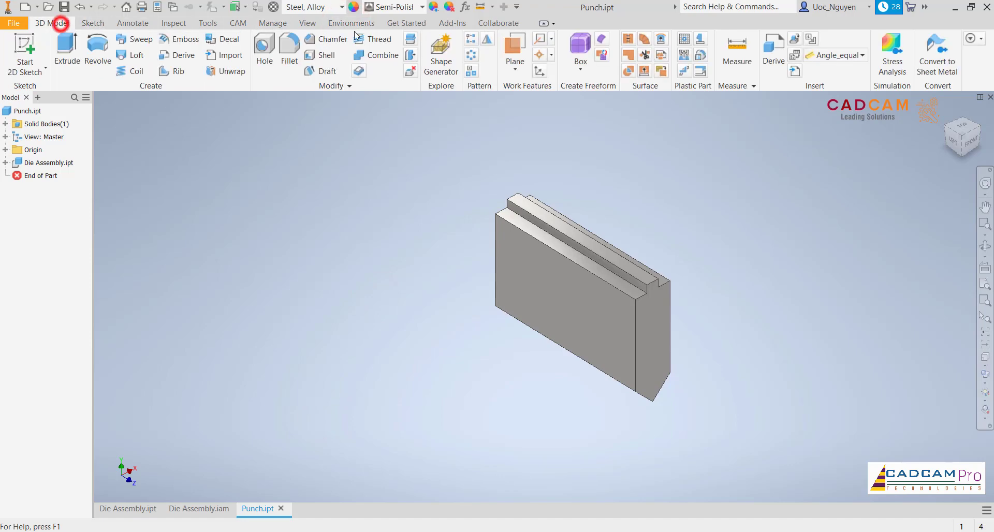
# - Select the whole punch and apply the Dark Gray appearance to it
pyautogui.click(354, 9)
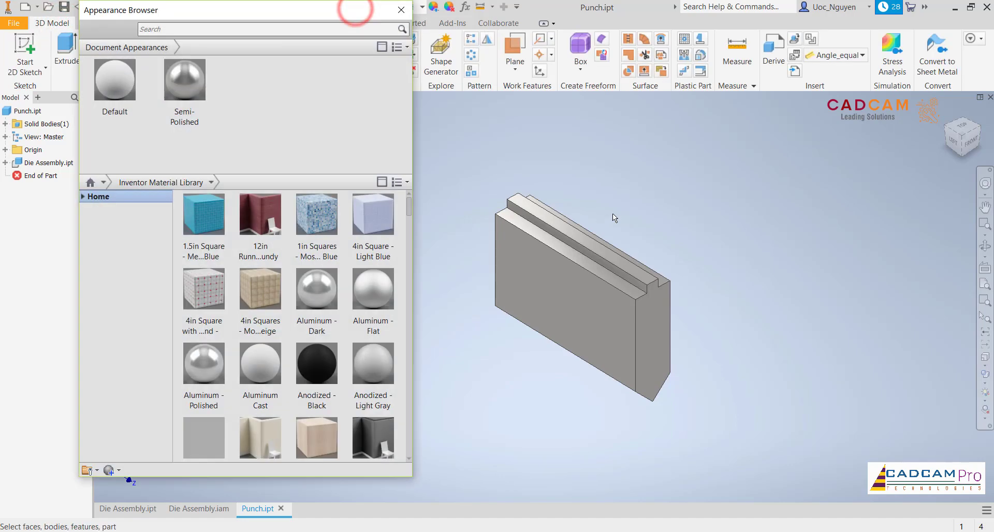
pyautogui.moveTo(408, 210); pyautogui.dragTo(408, 244)
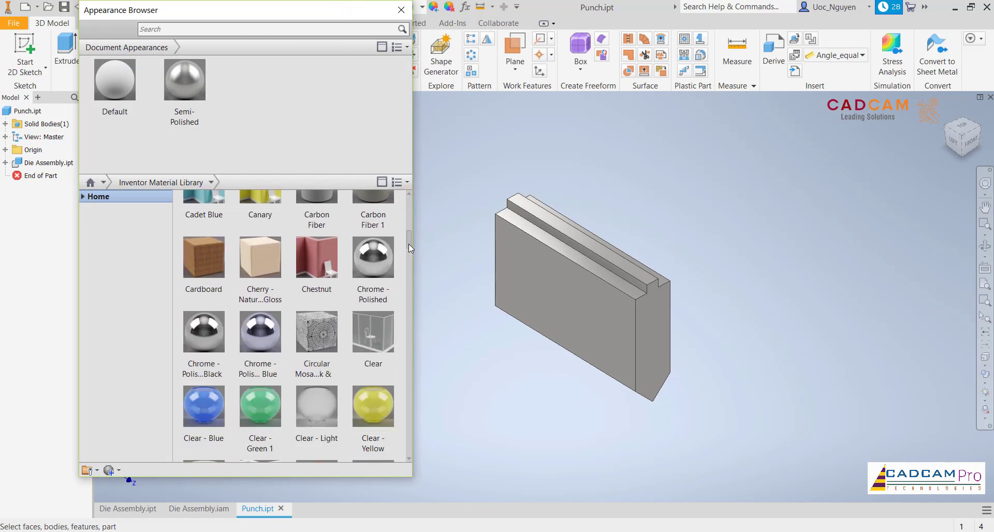
pyautogui.moveTo(451, 144); pyautogui.dragTo(787, 456)
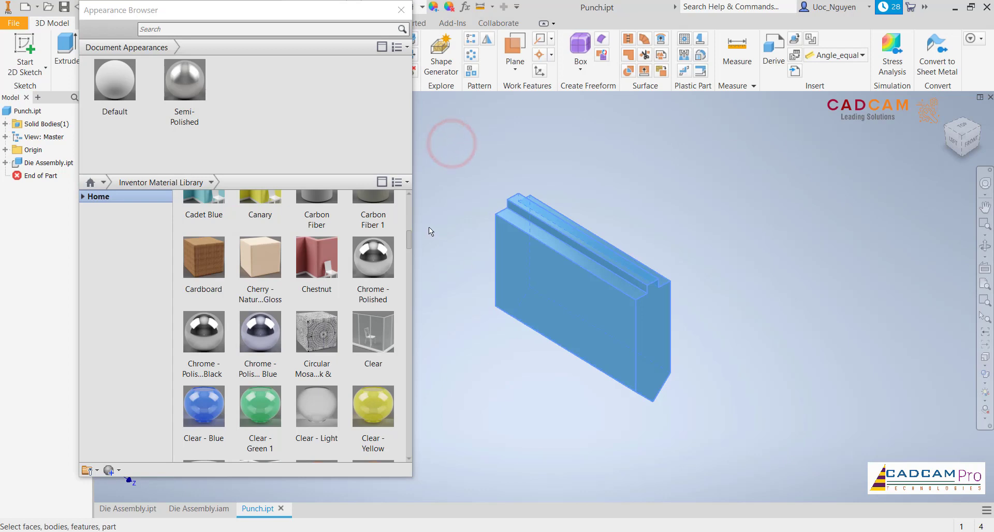
pyautogui.moveTo(409, 239); pyautogui.dragTo(405, 262)
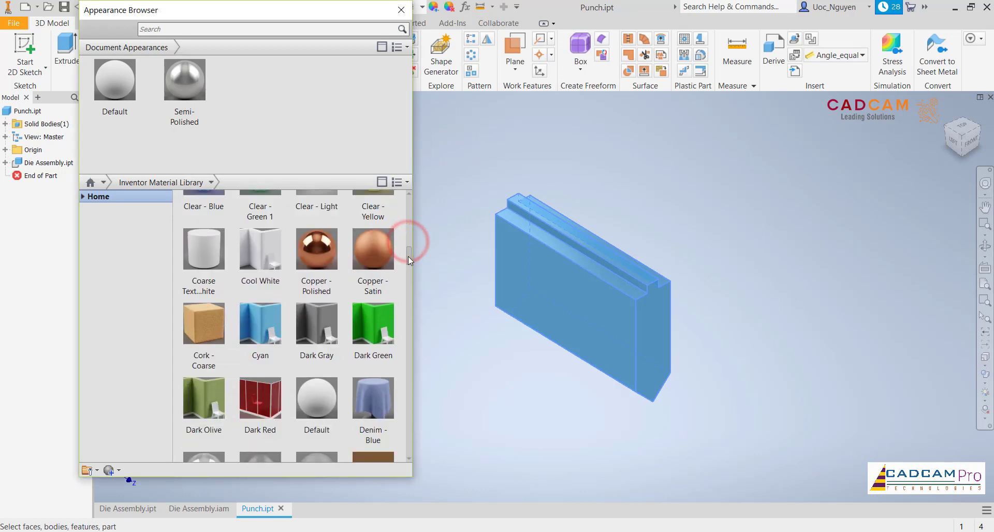
pyautogui.click(382, 267)
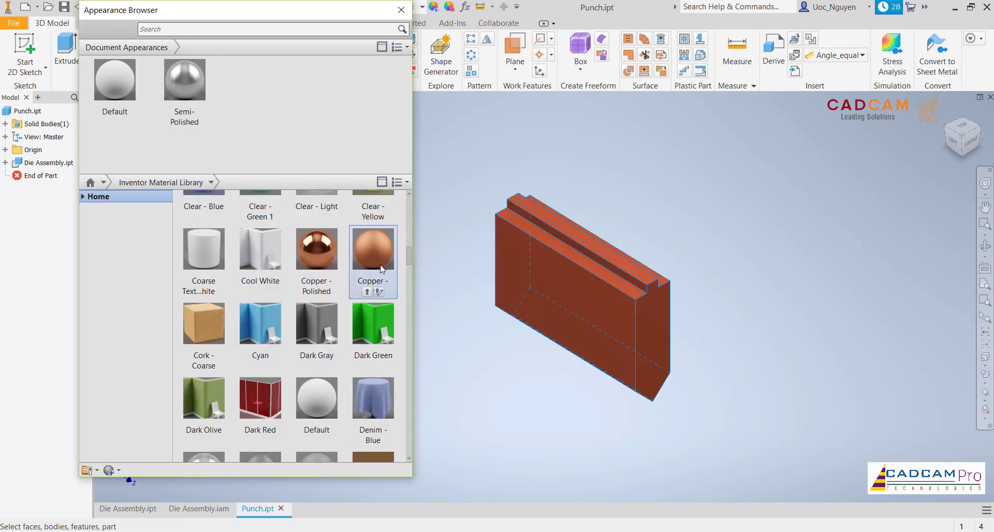
pyautogui.click(323, 337)
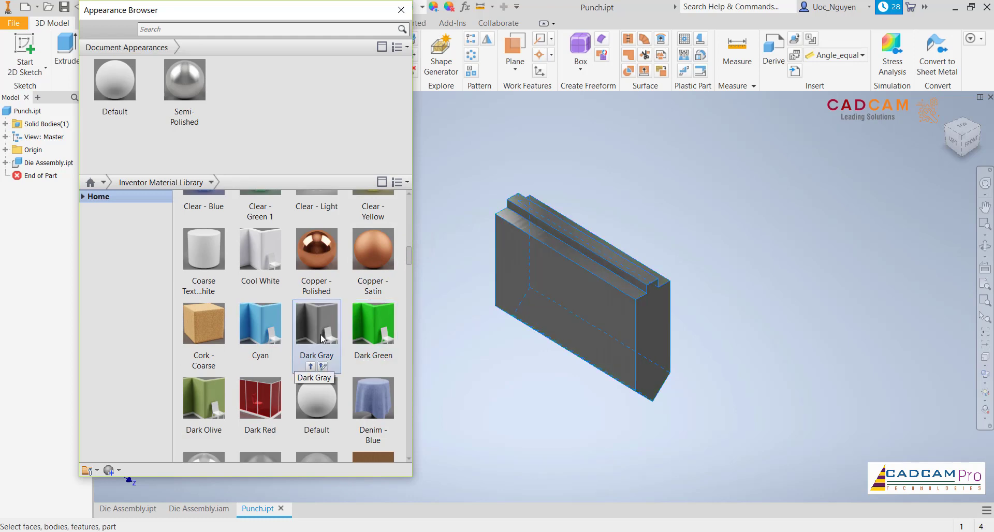
pyautogui.click(314, 366)
pyautogui.click(436, 232)
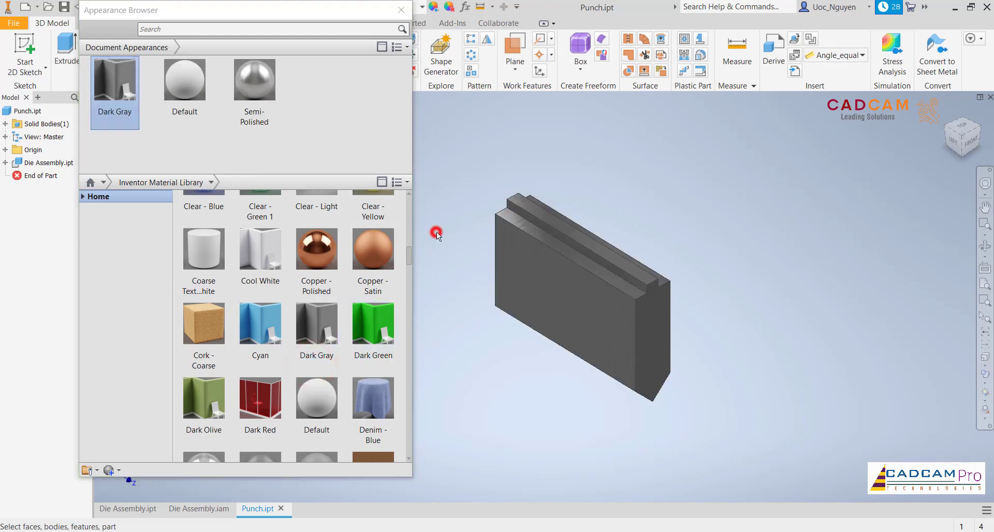
pyautogui.click(400, 10)
pyautogui.click(688, 169)
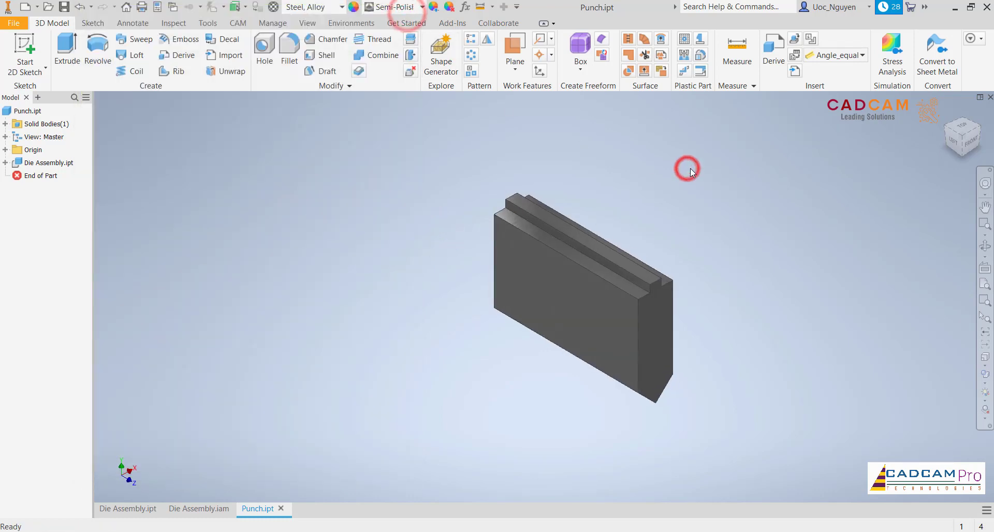
pyautogui.scroll(-2, 690, 169)
pyautogui.scroll(-1, 691, 169)
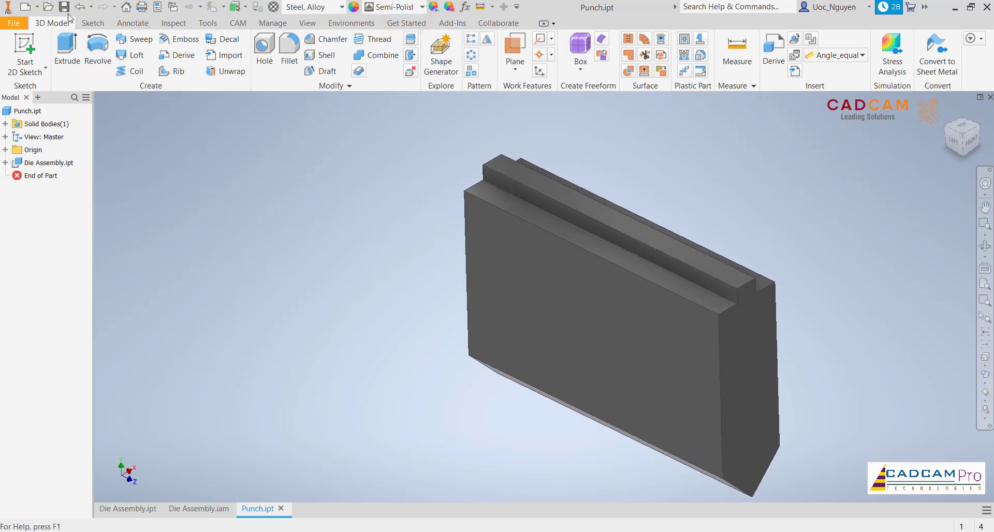
# - Close Punch.ipt, update the die assembly, and create a new empty part
pyautogui.click(281, 509)
pyautogui.moveTo(304, 377)
pyautogui.keyDown('shift'); pyautogui.mouseDown(button='middle')
pyautogui.moveTo(319, 346)
pyautogui.moveTo(266, 335)
pyautogui.mouseUp(button='middle'); pyautogui.keyUp('shift')
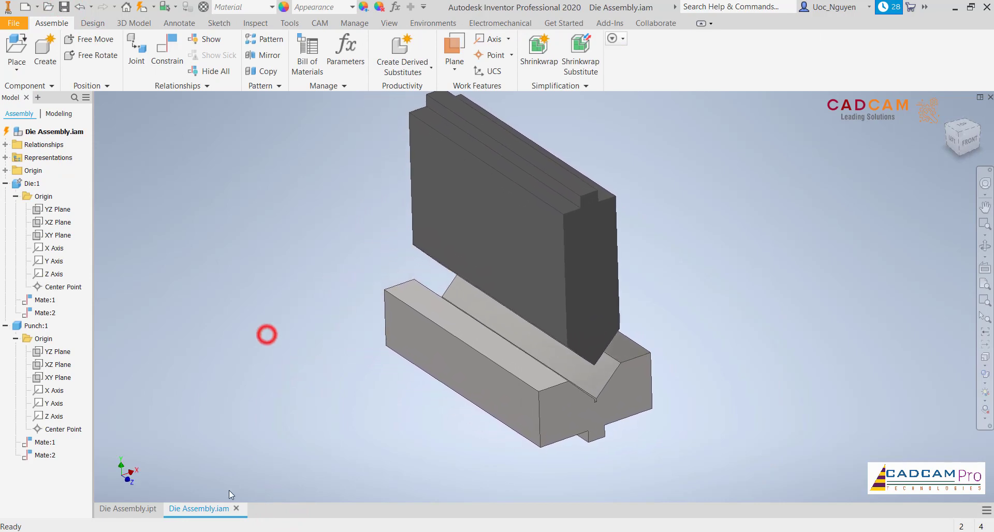
pyautogui.click(142, 7)
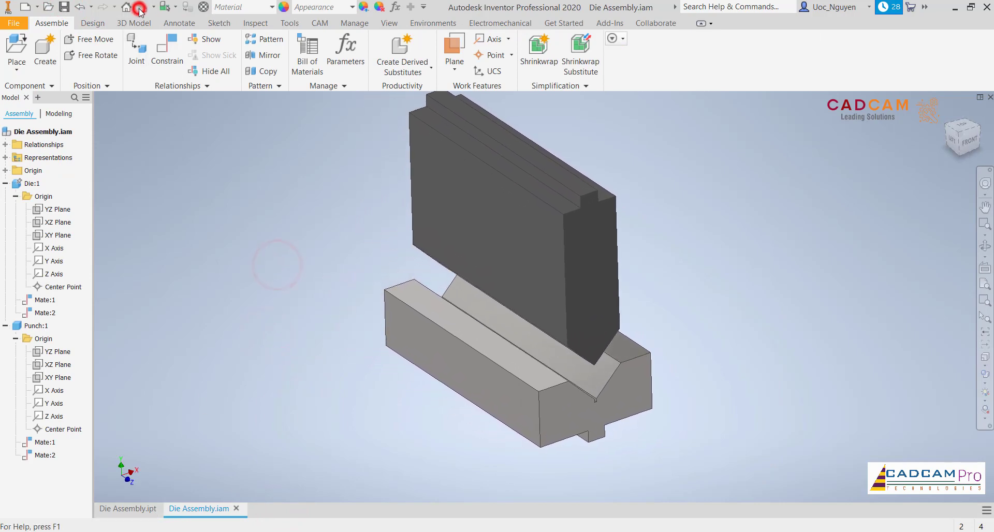
pyautogui.click(26, 7)
pyautogui.click(550, 418)
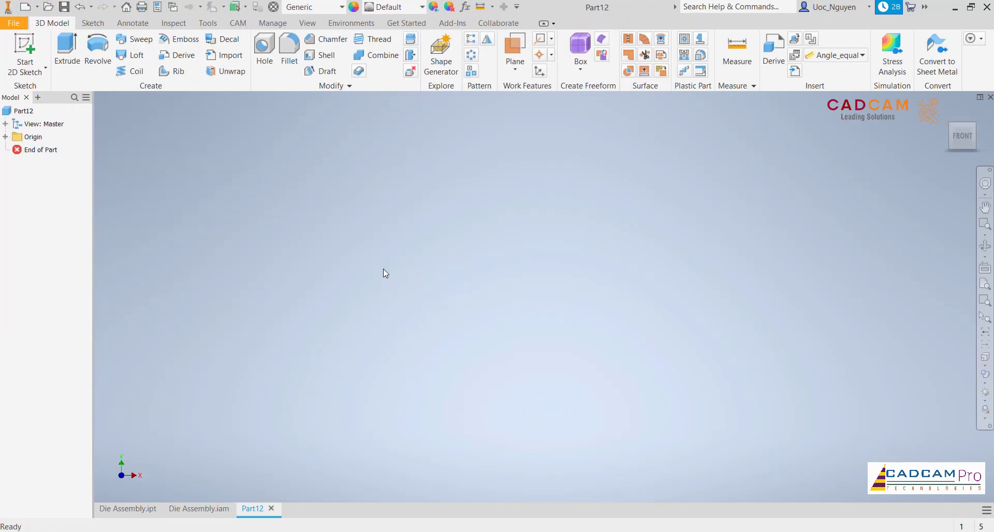
# - Measure from the die's front face to its right edge, then switch to Part12
pyautogui.click(214, 507)
pyautogui.click(332, 201)
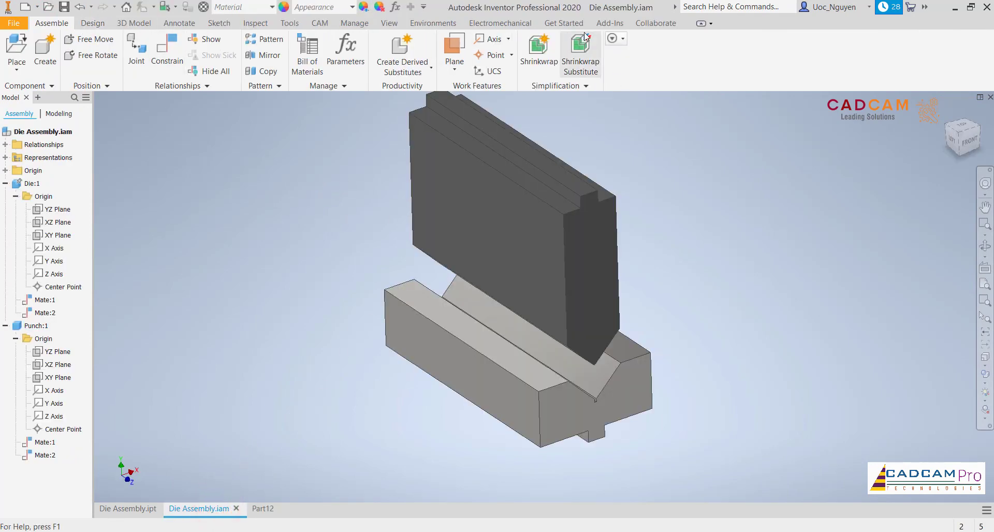
pyautogui.click(133, 22)
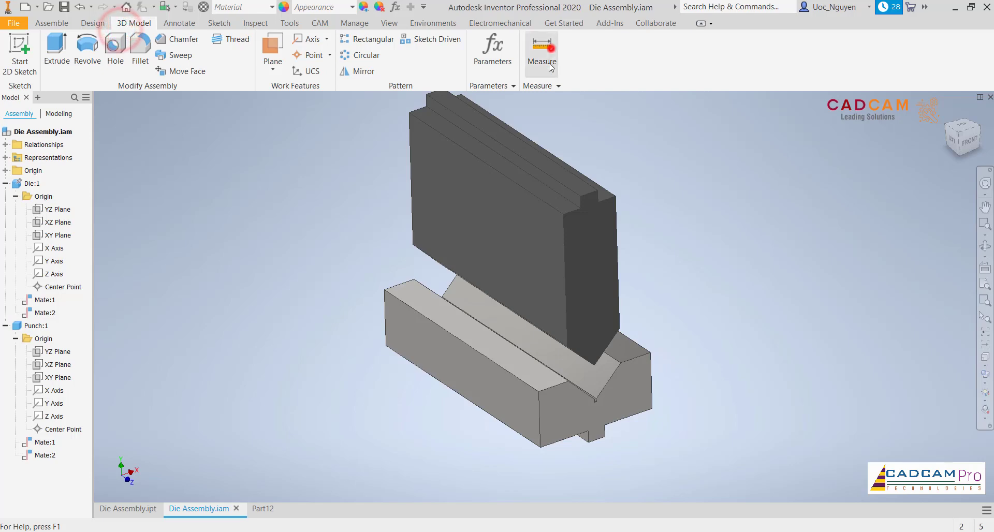
pyautogui.click(542, 47)
pyautogui.click(475, 352)
pyautogui.click(303, 361)
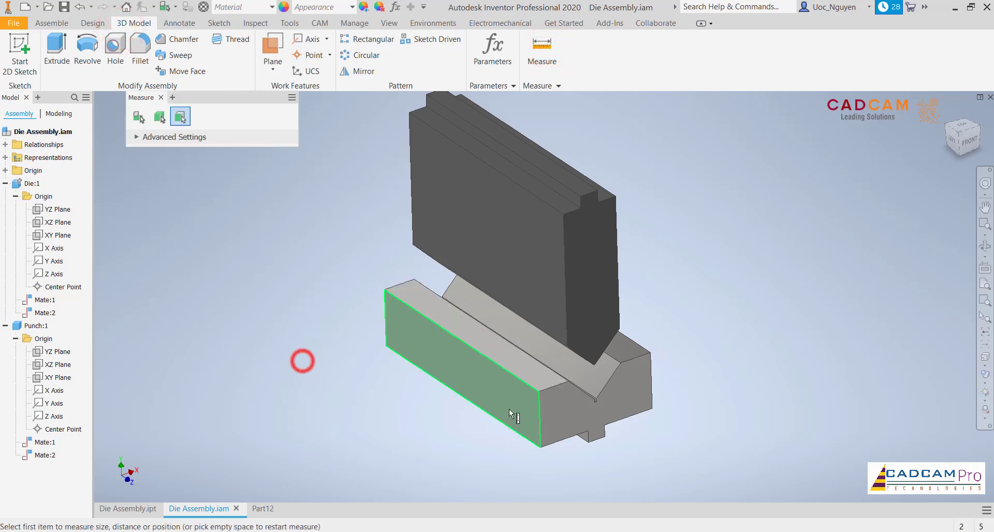
pyautogui.click(526, 411)
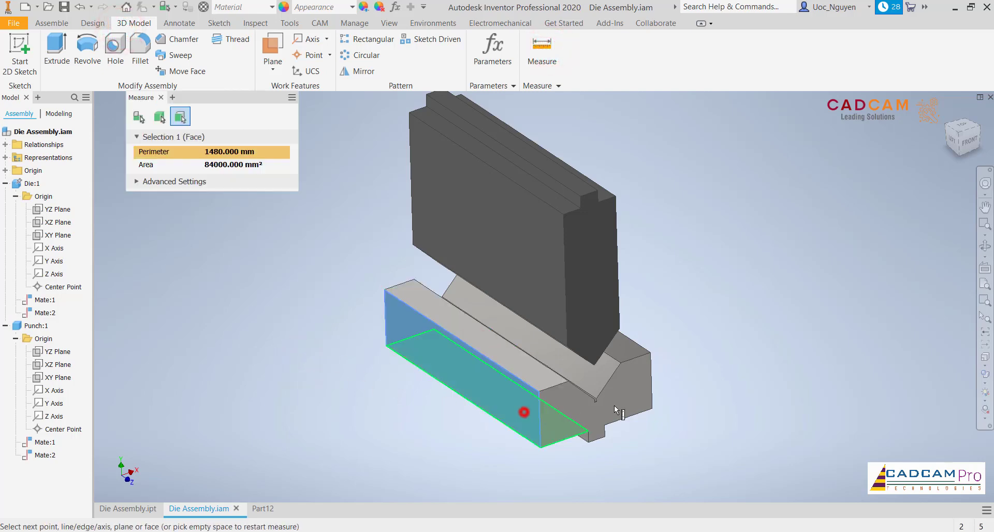
pyautogui.click(651, 386)
pyautogui.press('Escape')
pyautogui.click(731, 429)
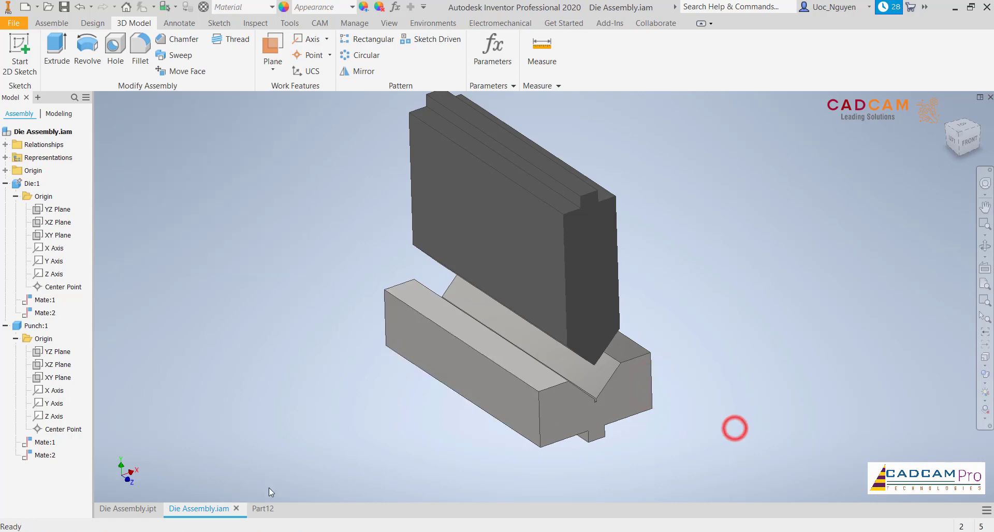
pyautogui.click(269, 511)
pyautogui.click(296, 325)
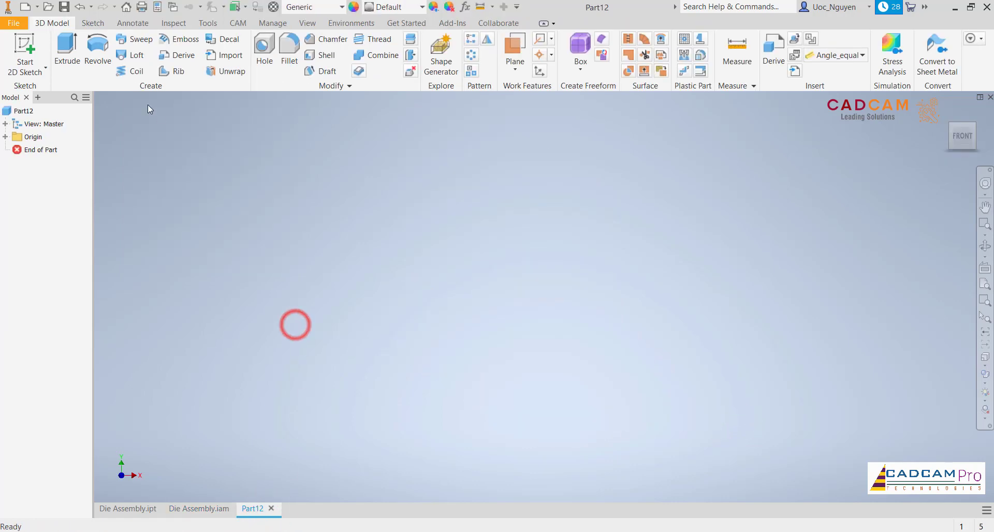
# - Sketch on the XY plane and draw a 600 × 300 rectangle from the origin
pyautogui.click(33, 50)
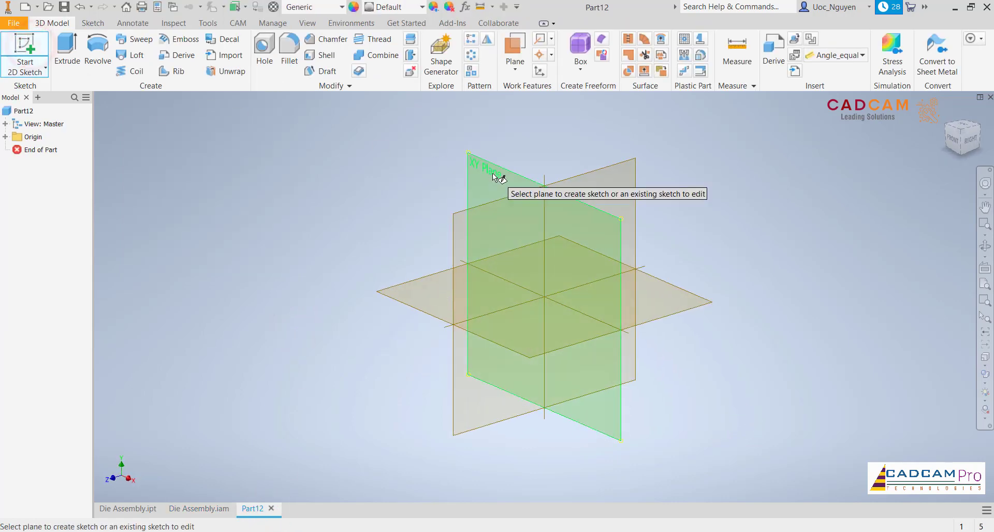
pyautogui.click(493, 175)
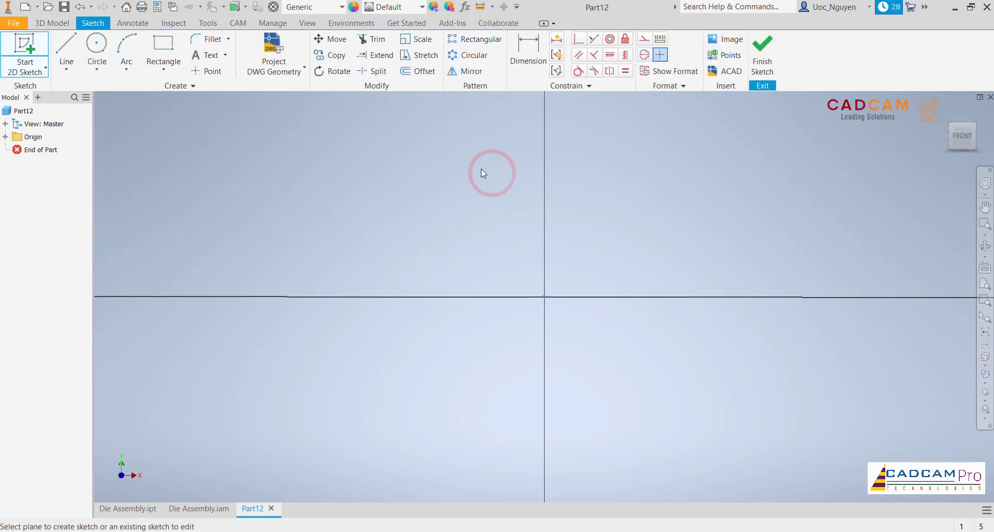
pyautogui.click(163, 52)
pyautogui.click(408, 227)
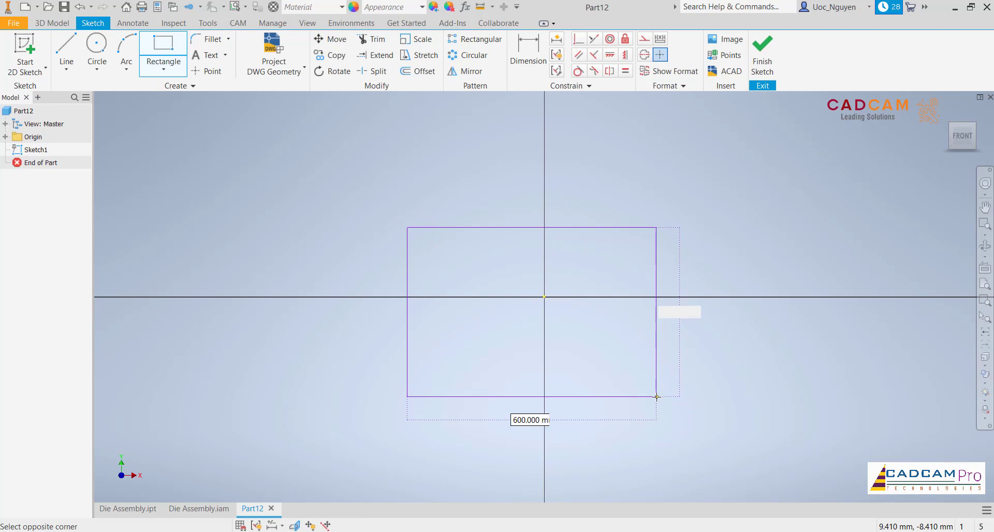
pyautogui.press('Tab')
pyautogui.press('Return')
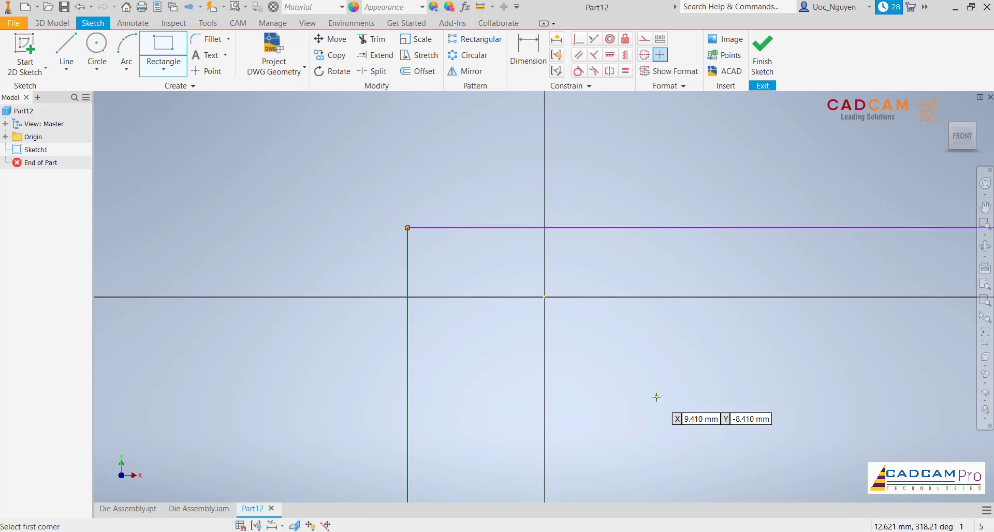
pyautogui.scroll(-3, 656, 397)
pyautogui.scroll(2, 632, 336)
pyautogui.scroll(3, 632, 336)
pyautogui.press('Escape')
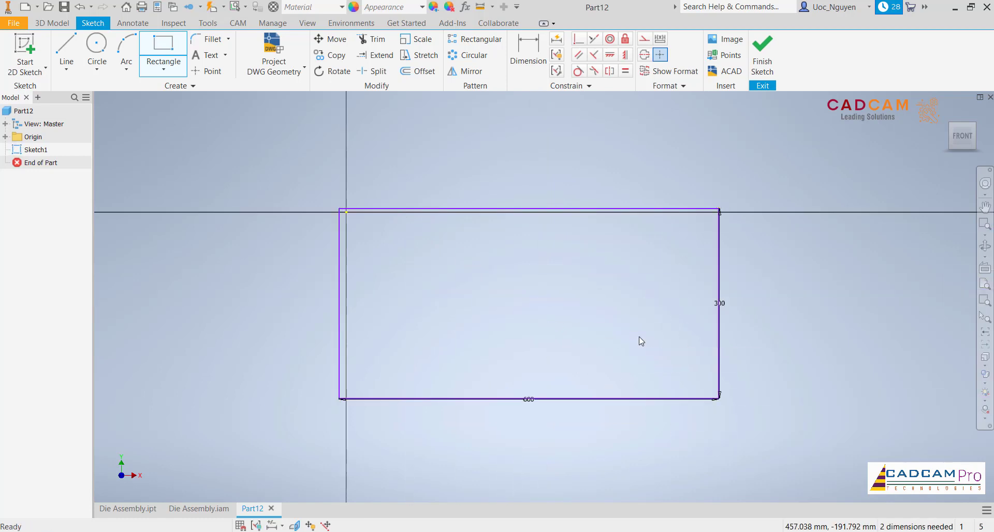
# - Align the top and right edge midpoints vertically and horizontally with the origin
pyautogui.click(626, 55)
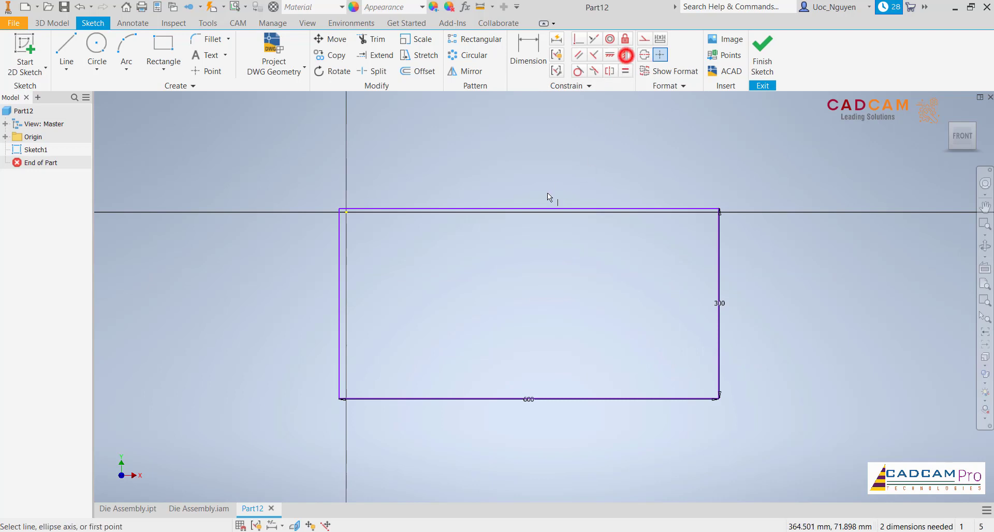
pyautogui.click(527, 210)
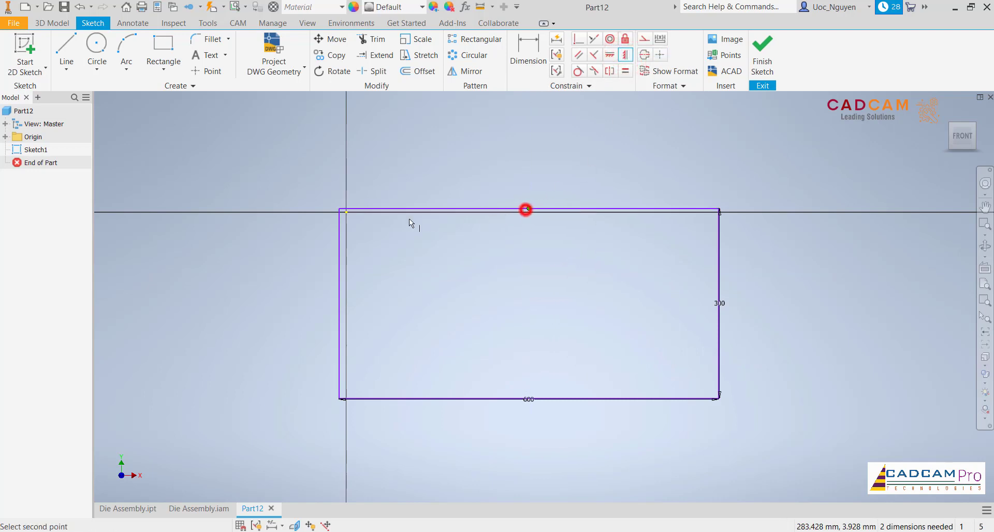
pyautogui.click(347, 211)
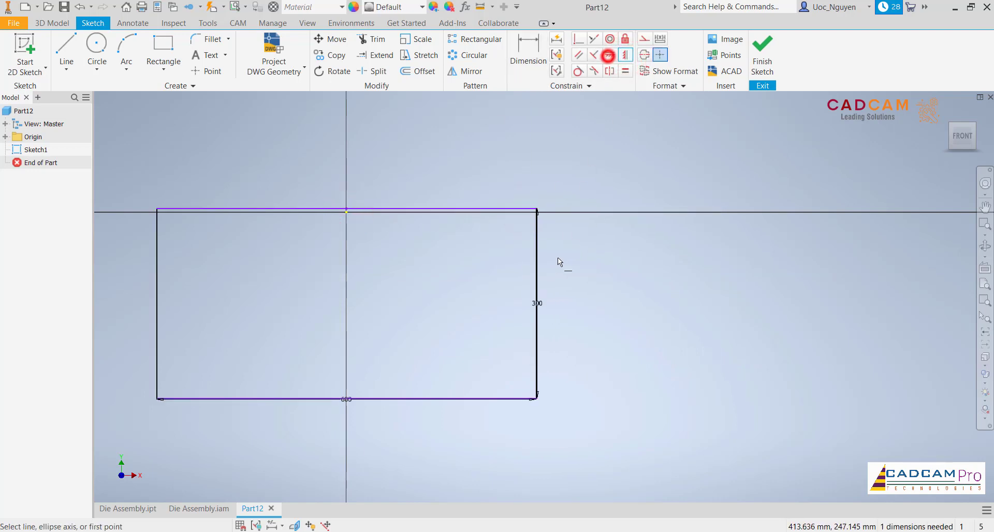
pyautogui.click(536, 305)
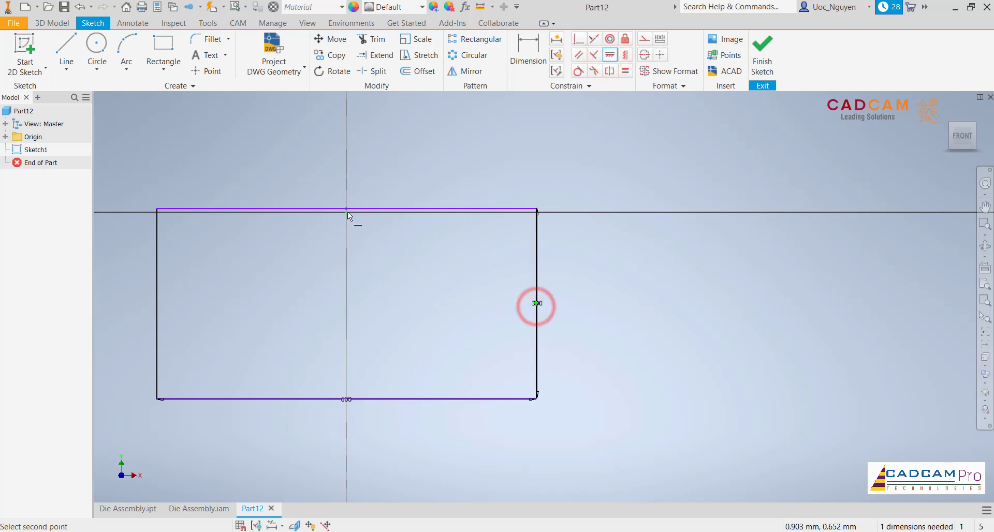
pyautogui.click(347, 212)
pyautogui.moveTo(421, 253); pyautogui.dragTo(521, 303, button='middle')
# - Add the 600 width and 300 height dimensions to the rectangle
pyautogui.click(447, 366)
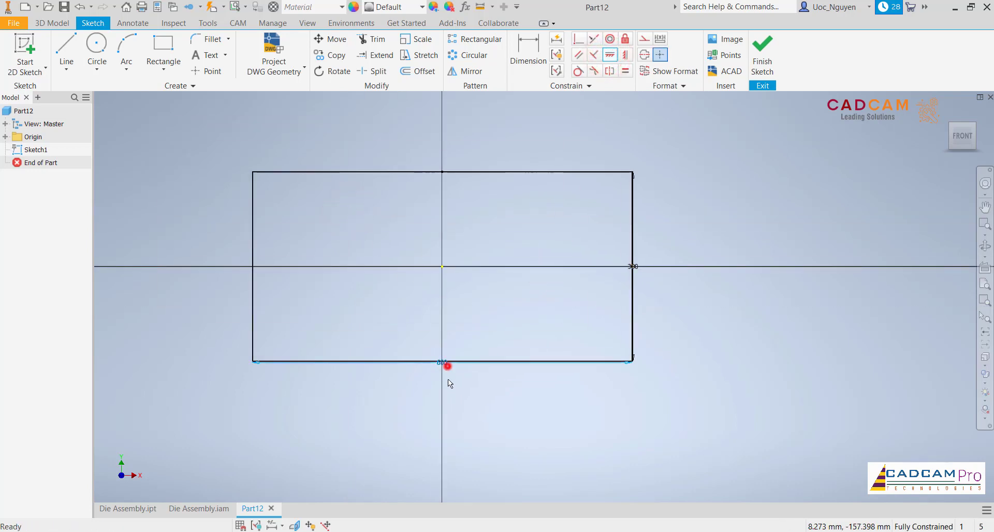
pyautogui.click(446, 390)
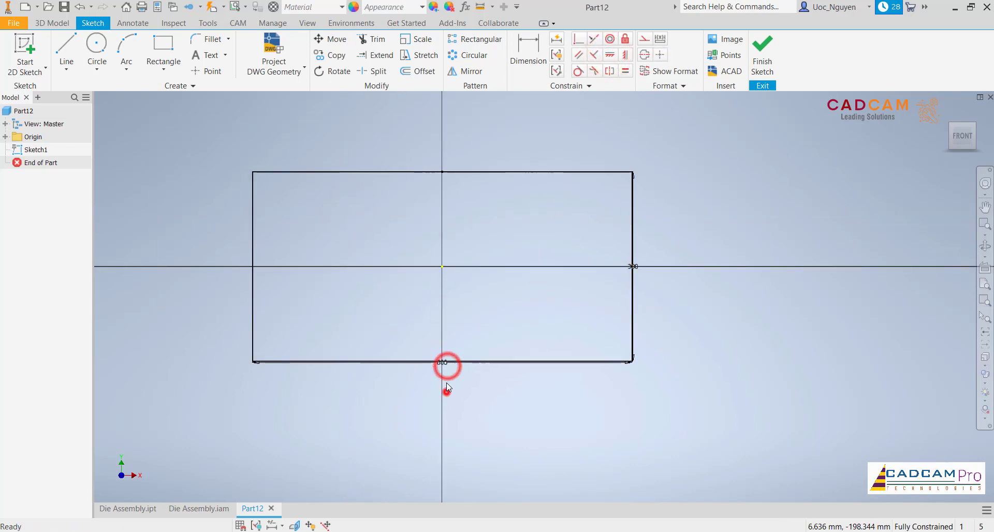
pyautogui.click(637, 266)
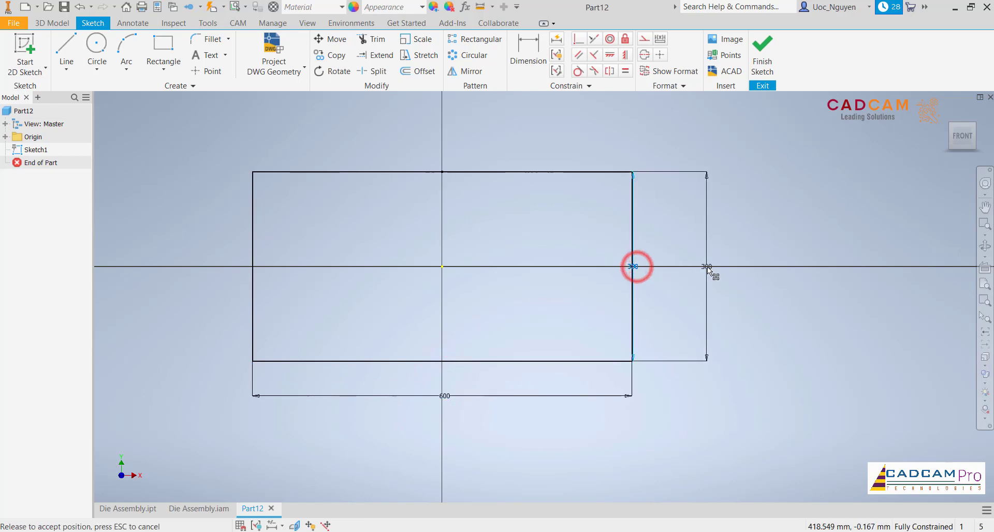
pyautogui.click(683, 266)
pyautogui.click(723, 244)
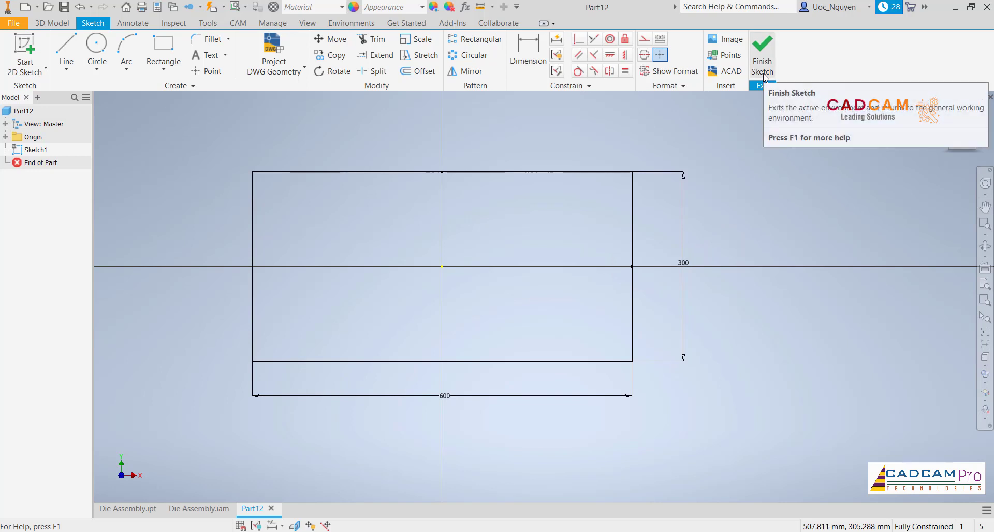
pyautogui.click(526, 129)
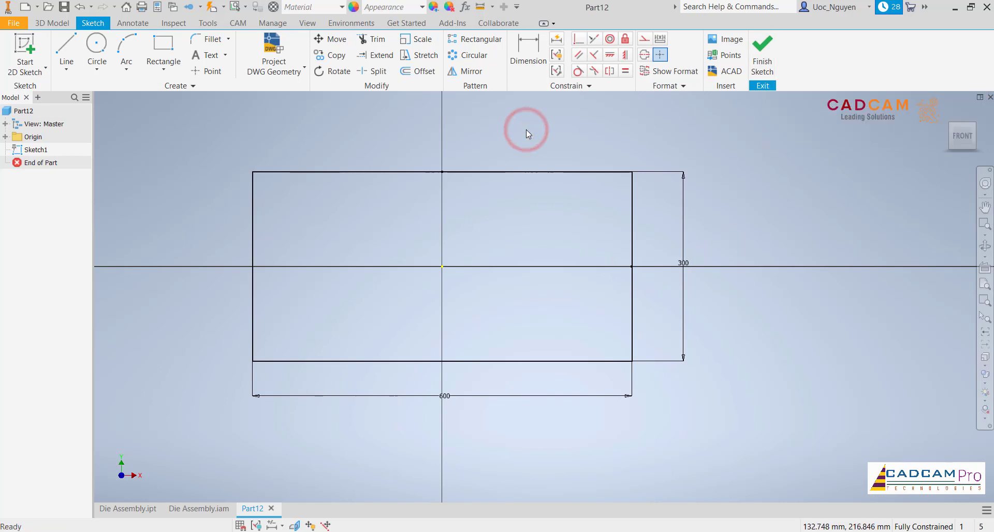
pyautogui.doubleClick(685, 261)
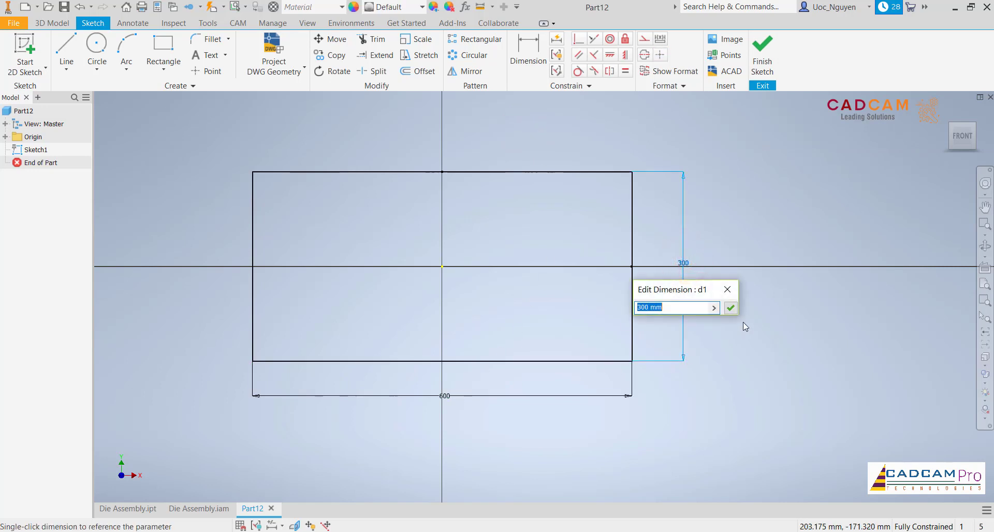
pyautogui.click(731, 309)
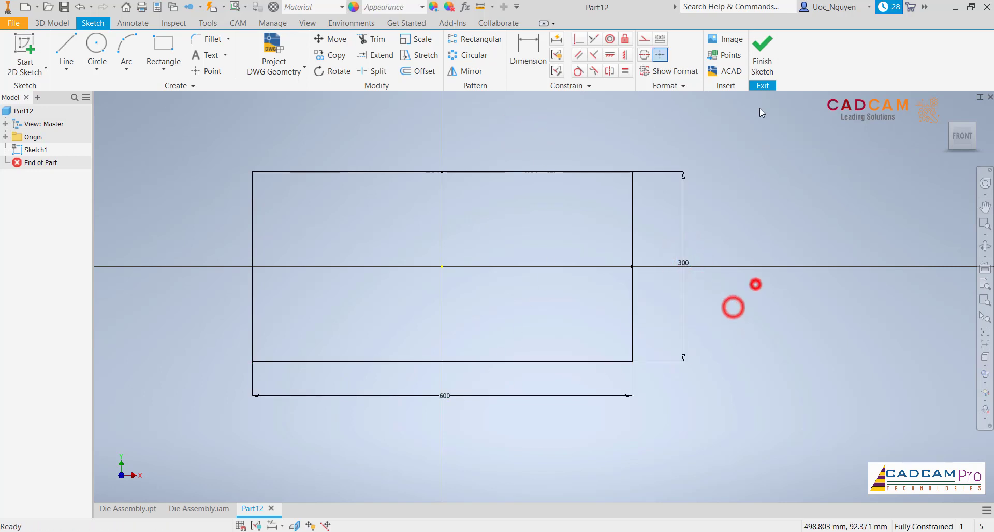
# - Finish the sketch and extrude the 600 × 300 rectangle 3 mm as a new solid
pyautogui.click(763, 65)
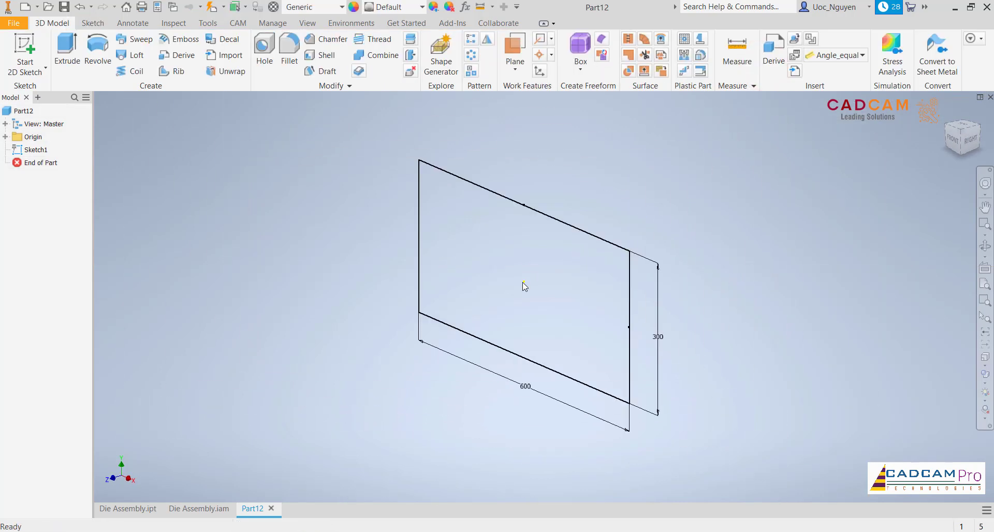
pyautogui.click(67, 51)
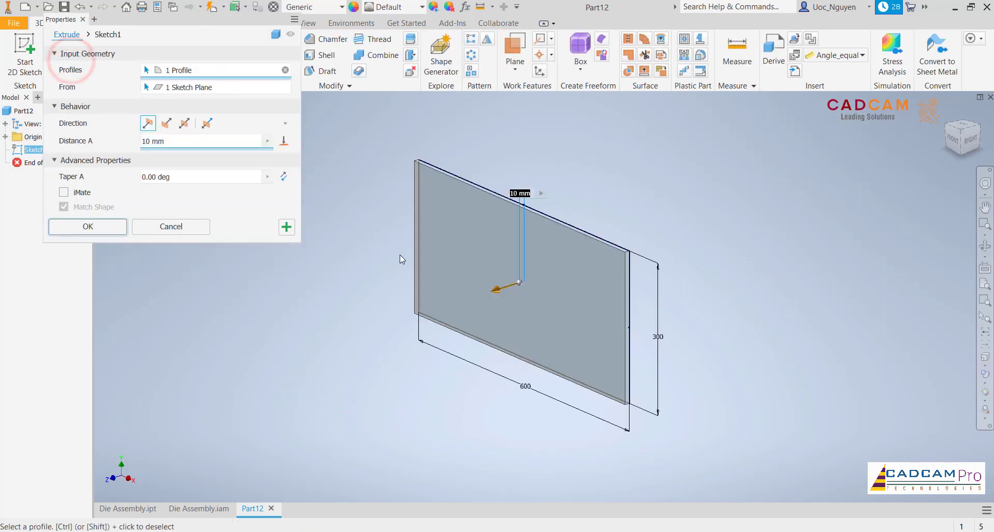
pyautogui.moveTo(400, 255)
pyautogui.keyDown('shift'); pyautogui.mouseDown(button='middle')
pyautogui.moveTo(404, 216)
pyautogui.moveTo(427, 166)
pyautogui.mouseUp(button='middle'); pyautogui.keyUp('shift')
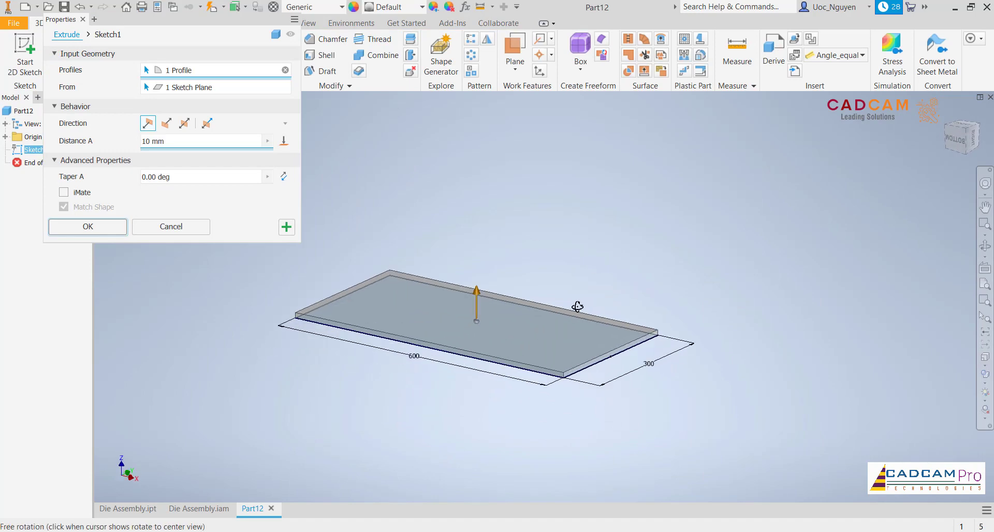
pyautogui.write('3')
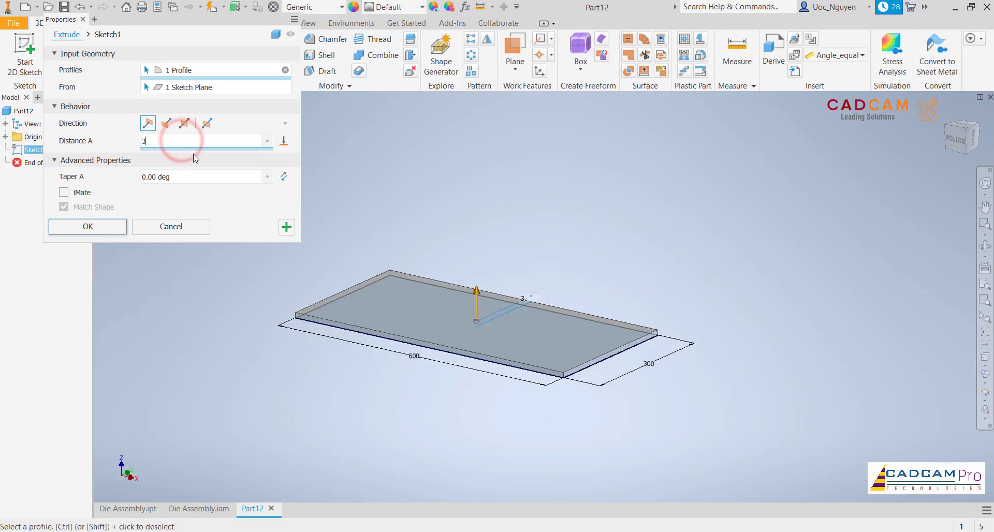
pyautogui.click(114, 234)
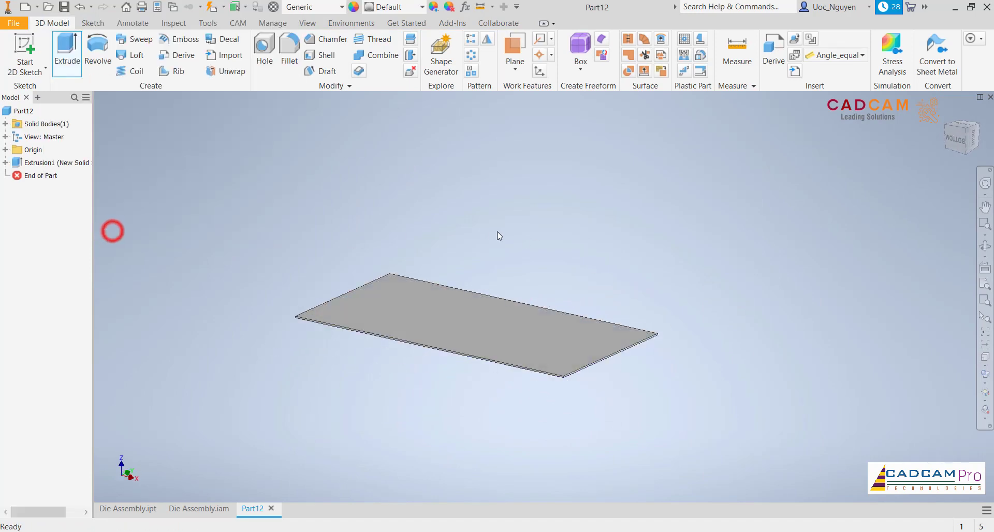
# - Set the plate's material to Steel, Alloy
pyautogui.click(309, 7)
pyautogui.scroll(-4, 321, 384)
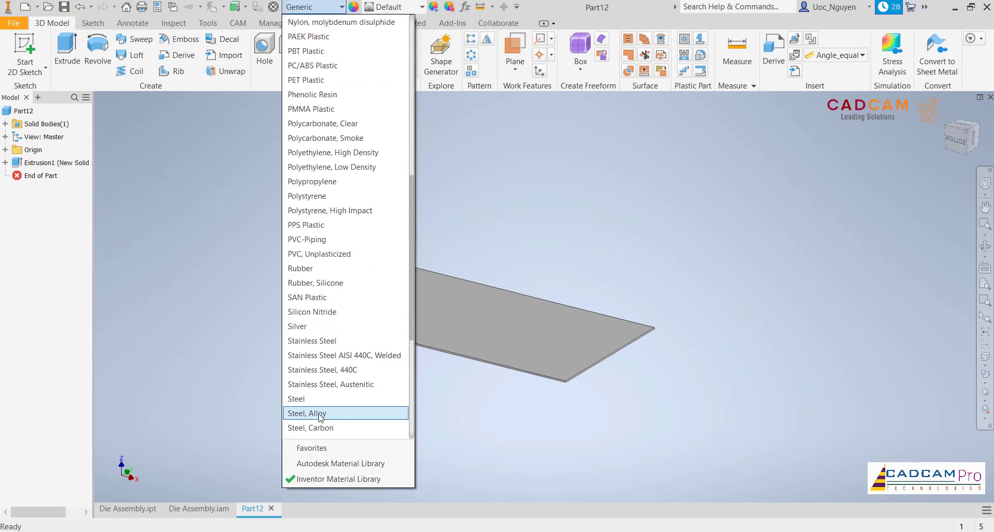
pyautogui.click(319, 413)
pyautogui.moveTo(541, 245); pyautogui.dragTo(601, 245, button='middle')
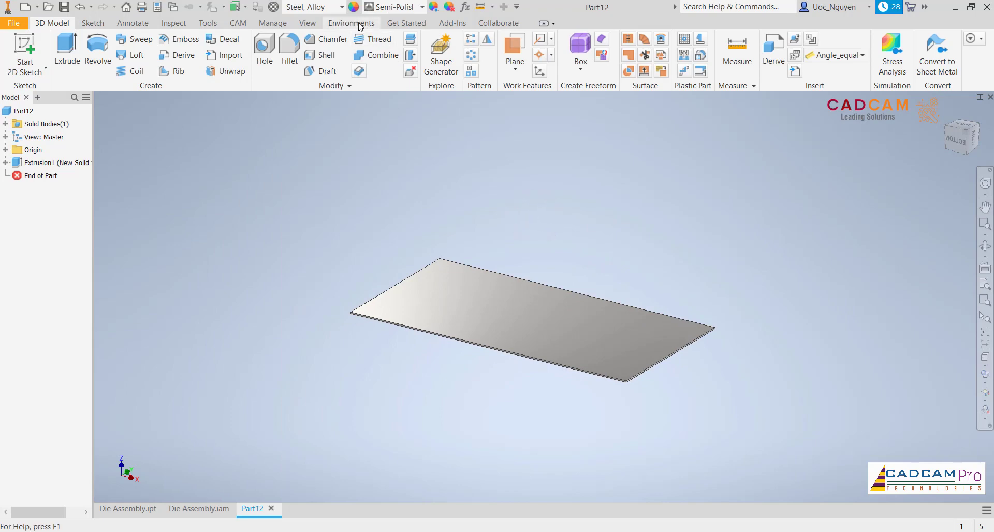
# - Apply the Orange appearance from the Inventor Material Library to the plate
pyautogui.click(354, 7)
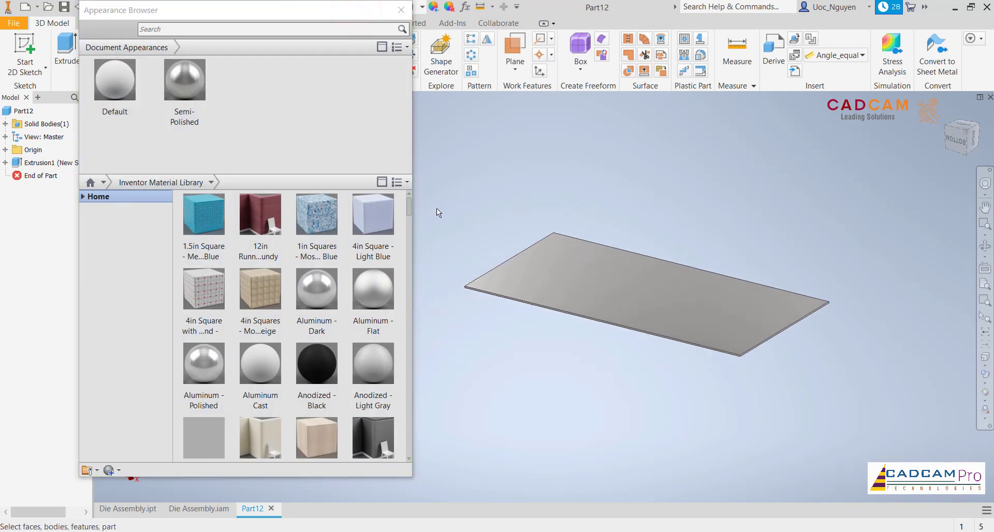
pyautogui.moveTo(409, 208); pyautogui.dragTo(415, 291)
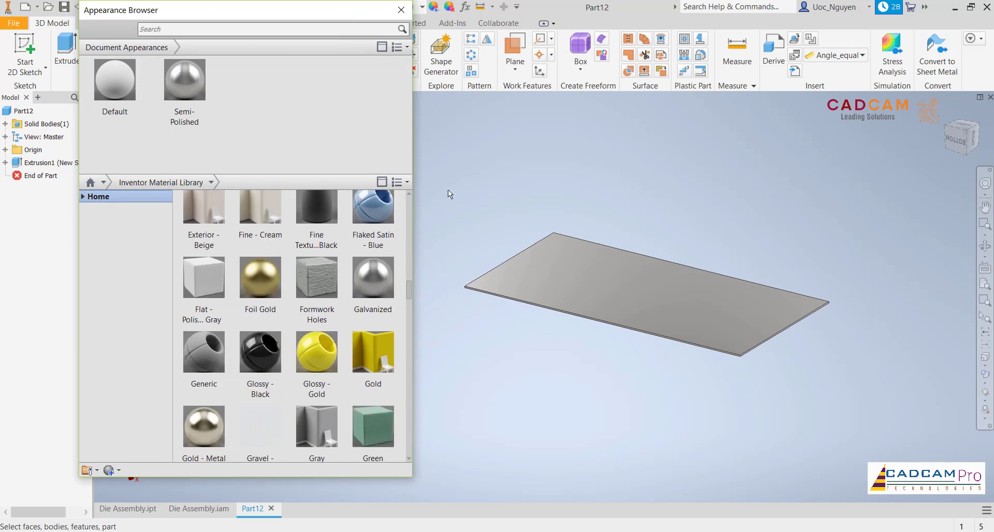
pyautogui.moveTo(449, 189)
pyautogui.mouseDown()
pyautogui.moveTo(822, 416)
pyautogui.moveTo(805, 416)
pyautogui.mouseUp()
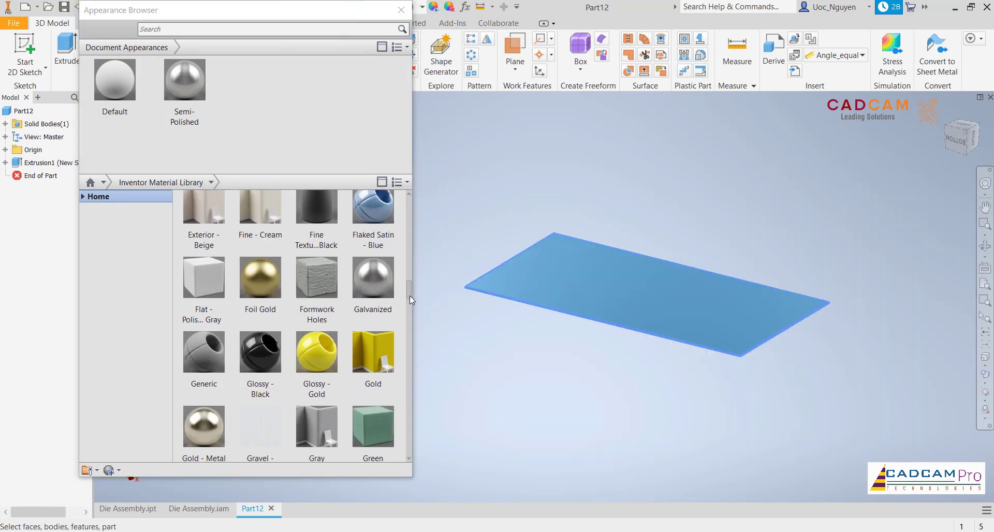
pyautogui.moveTo(410, 300); pyautogui.dragTo(409, 319)
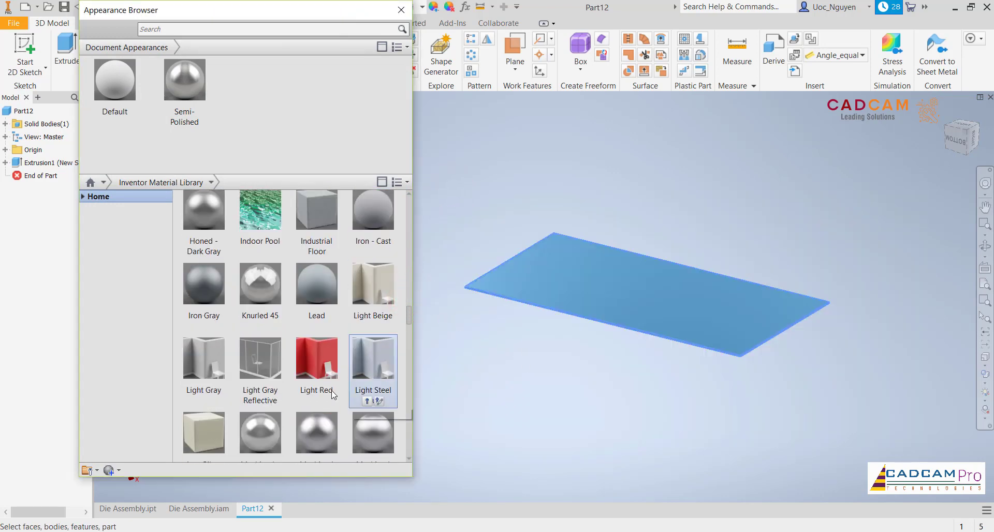
pyautogui.click(310, 401)
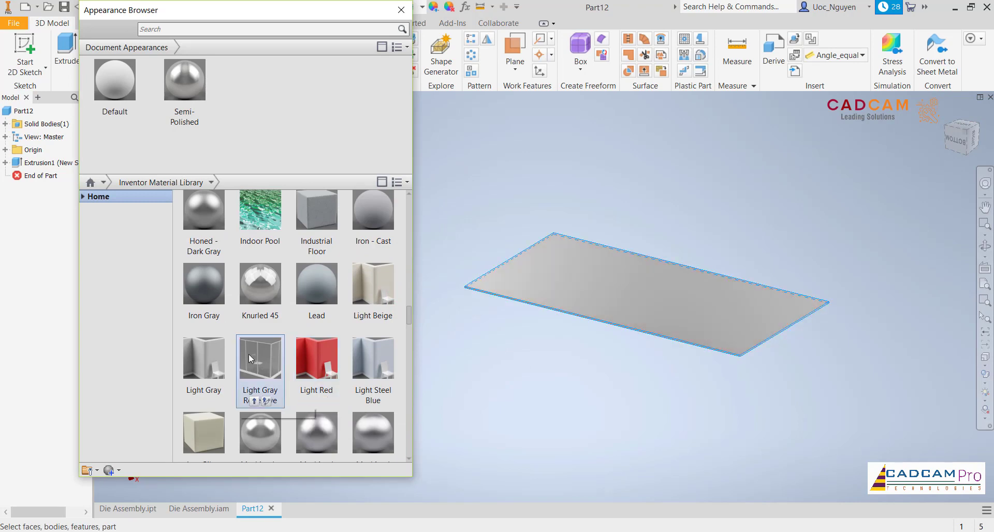
pyautogui.scroll(-5, 249, 354)
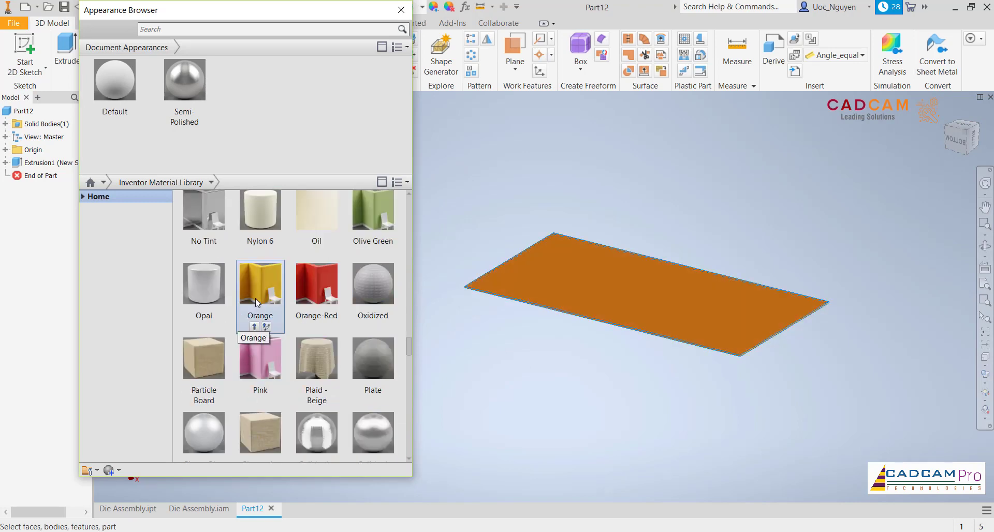
pyautogui.click(253, 328)
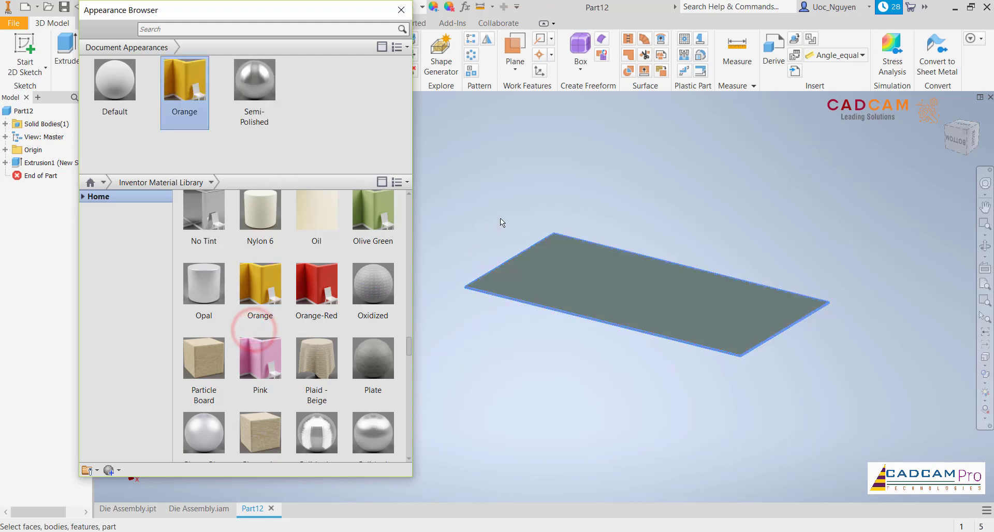
pyautogui.click(485, 218)
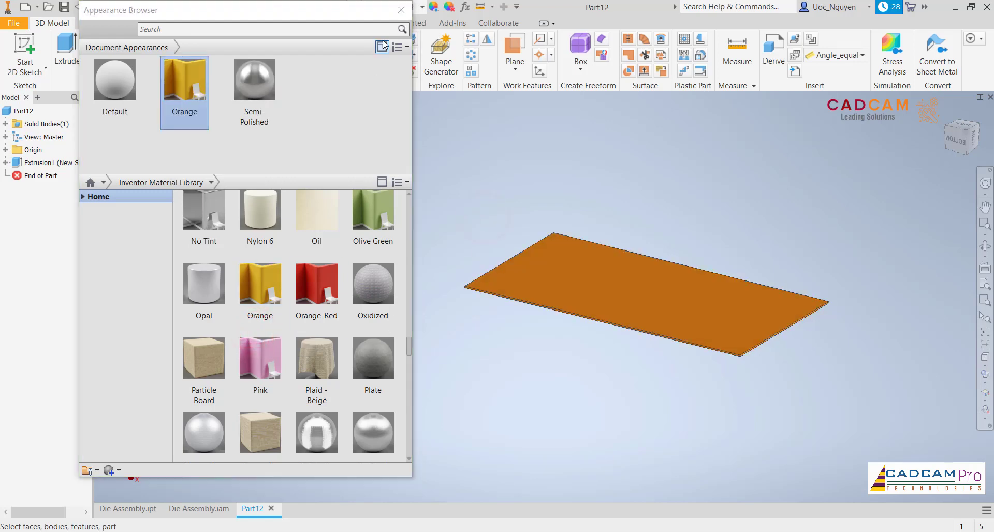
pyautogui.click(406, 18)
pyautogui.moveTo(613, 189); pyautogui.dragTo(509, 201, button='middle')
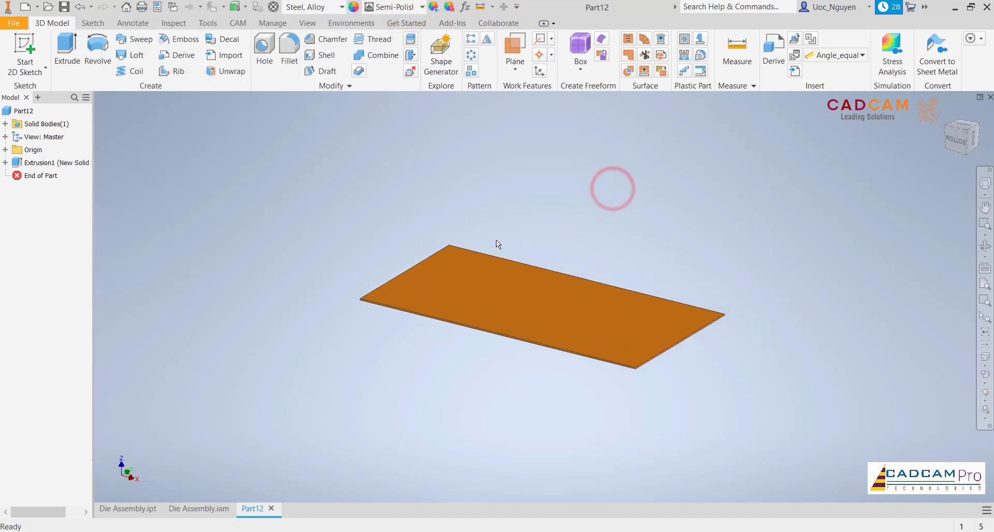
# - On the plate's front face, draw a line between the left and right edge midpoints
pyautogui.click(963, 127)
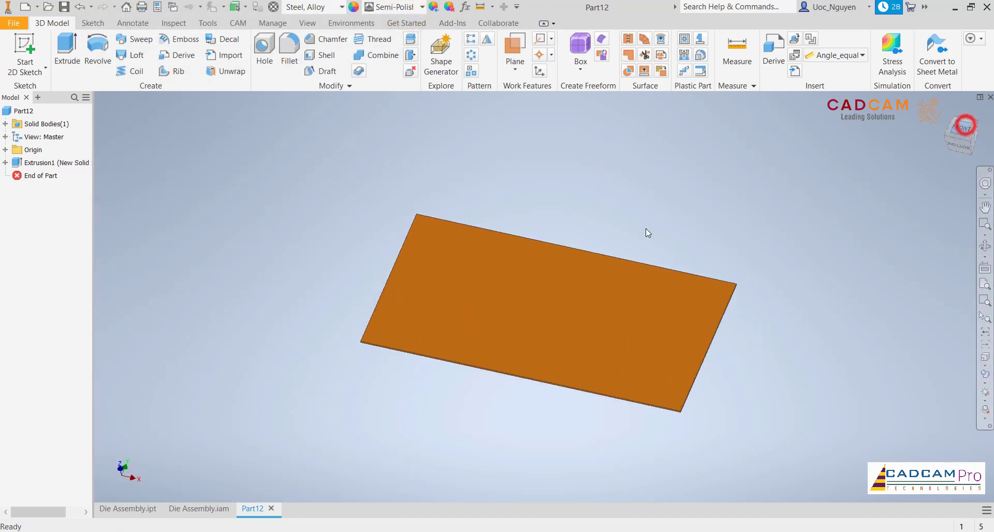
pyautogui.click(554, 150)
pyautogui.click(492, 273)
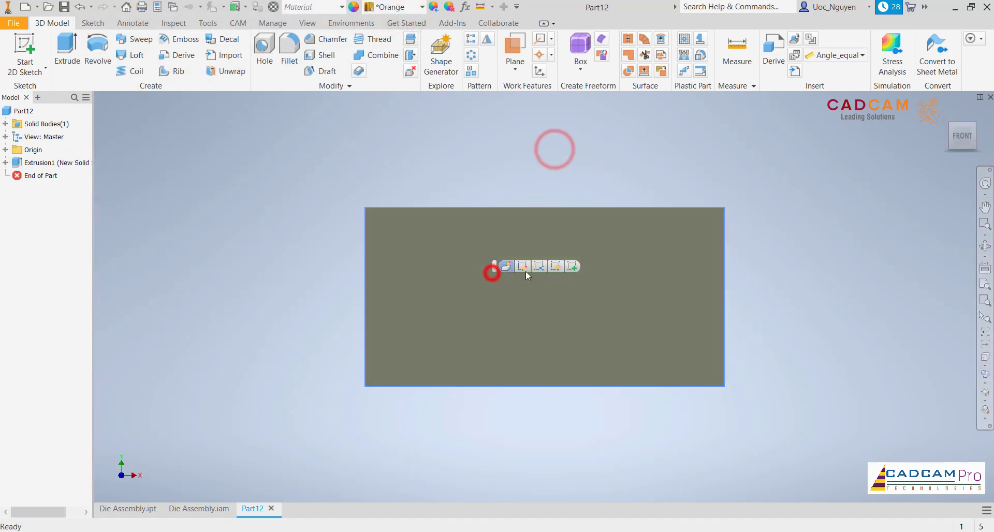
pyautogui.click(571, 267)
pyautogui.press('s')
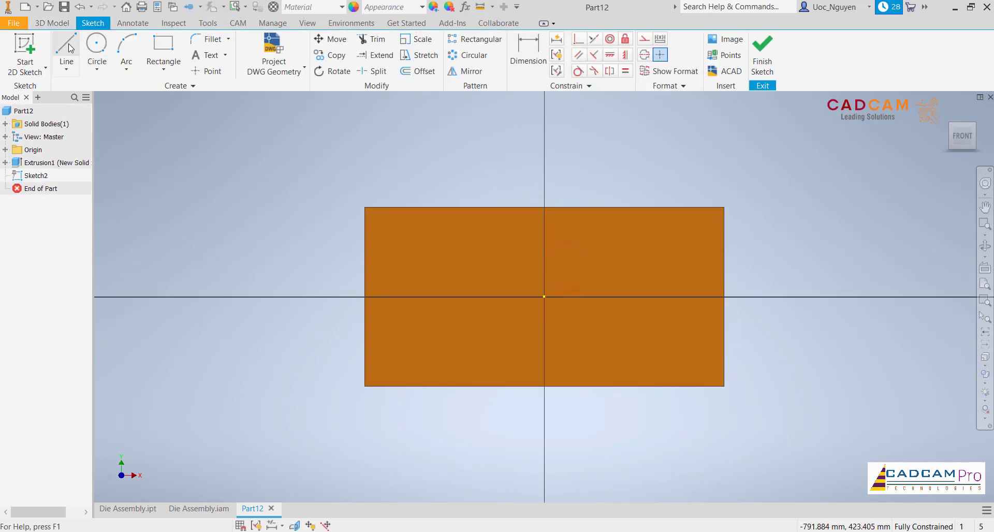
pyautogui.click(366, 295)
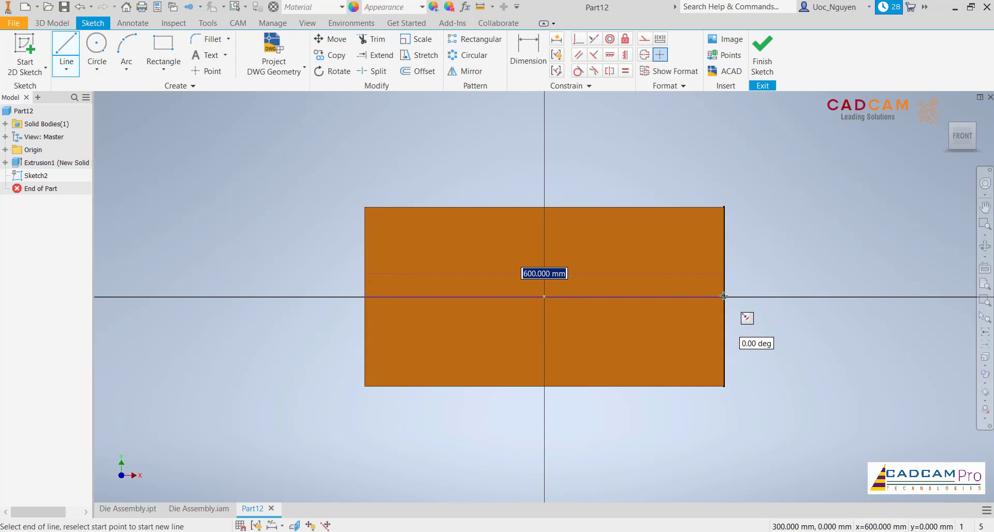
pyautogui.click(724, 296)
pyautogui.rightClick(291, 247)
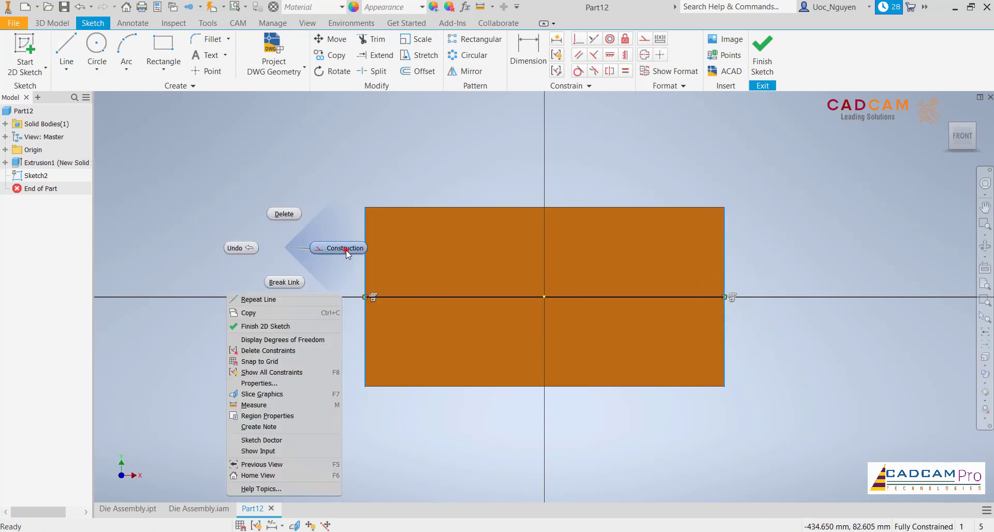
pyautogui.click(342, 253)
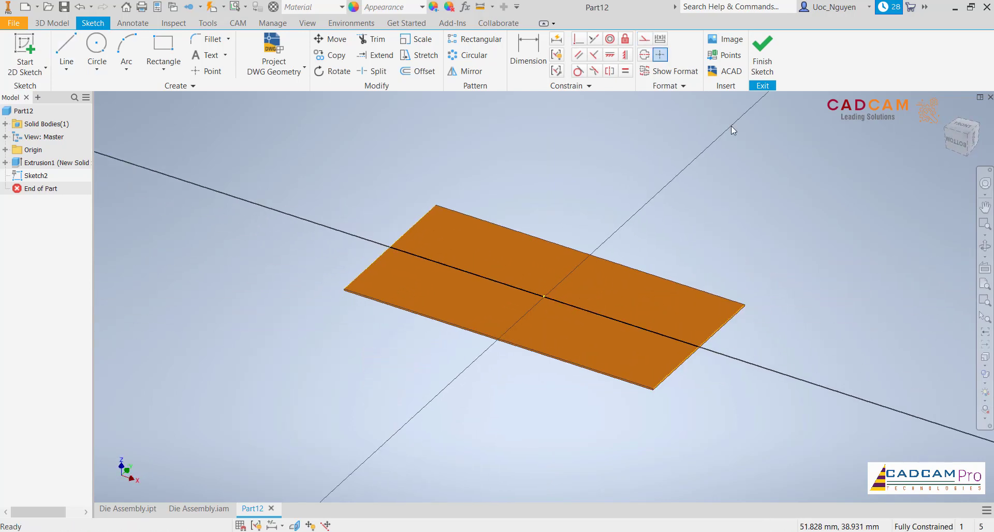
pyautogui.click(757, 63)
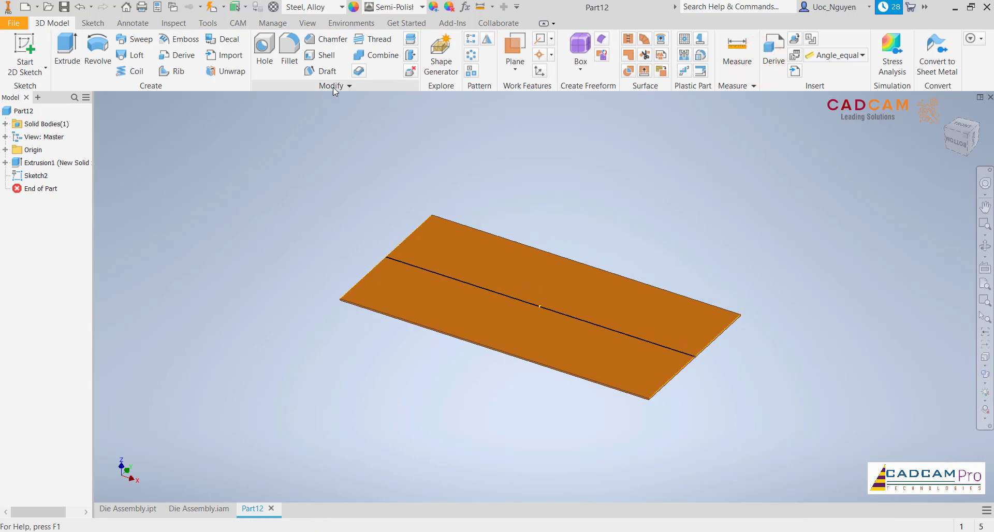
# - Bend Part along the Sketch2 line, symmetric to both sides, 3 mm radius, 90°
pyautogui.click(336, 86)
pyautogui.click(285, 117)
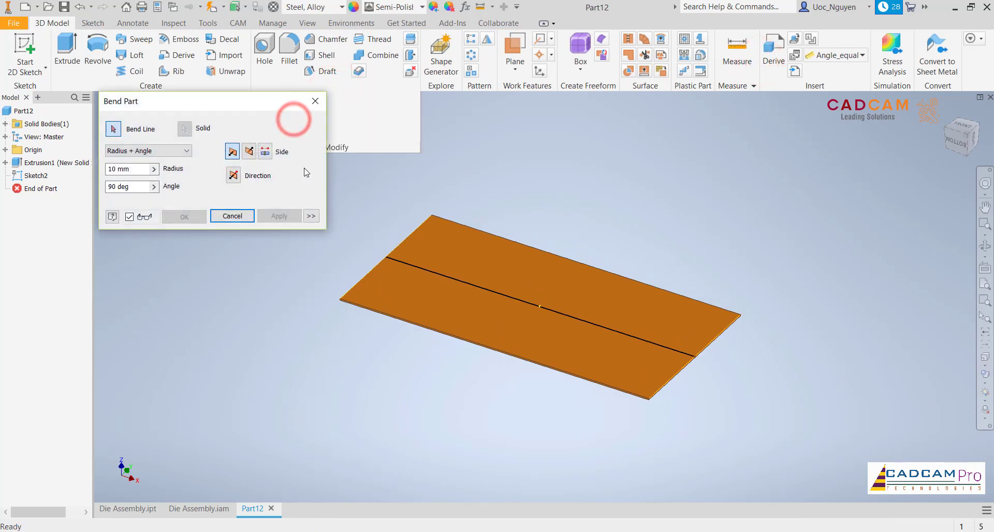
pyautogui.click(444, 280)
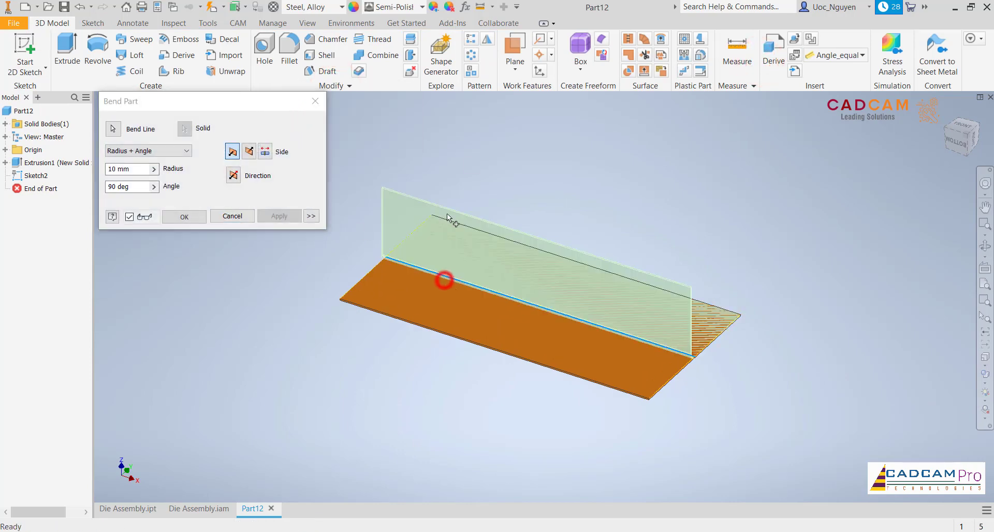
pyautogui.click(972, 140)
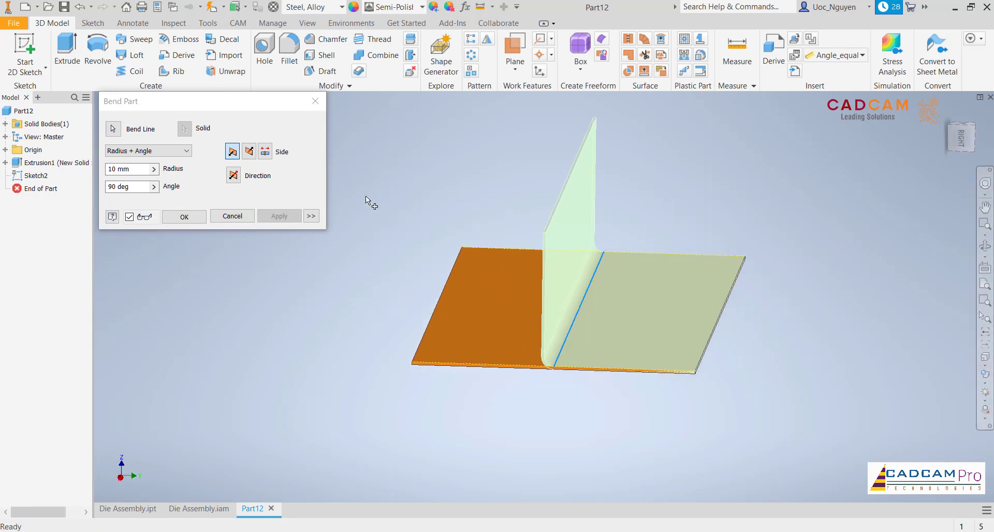
pyautogui.click(265, 152)
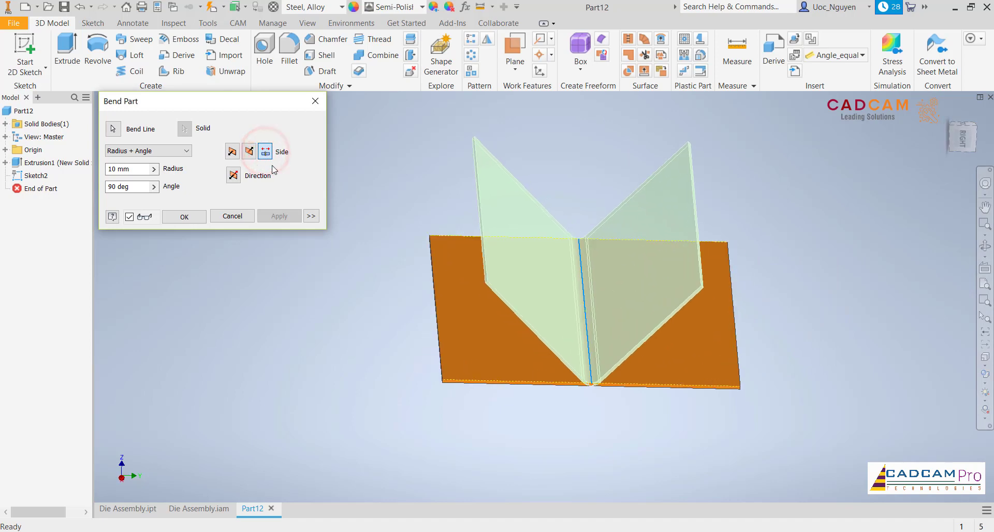
pyautogui.doubleClick(132, 169)
pyautogui.write('3')
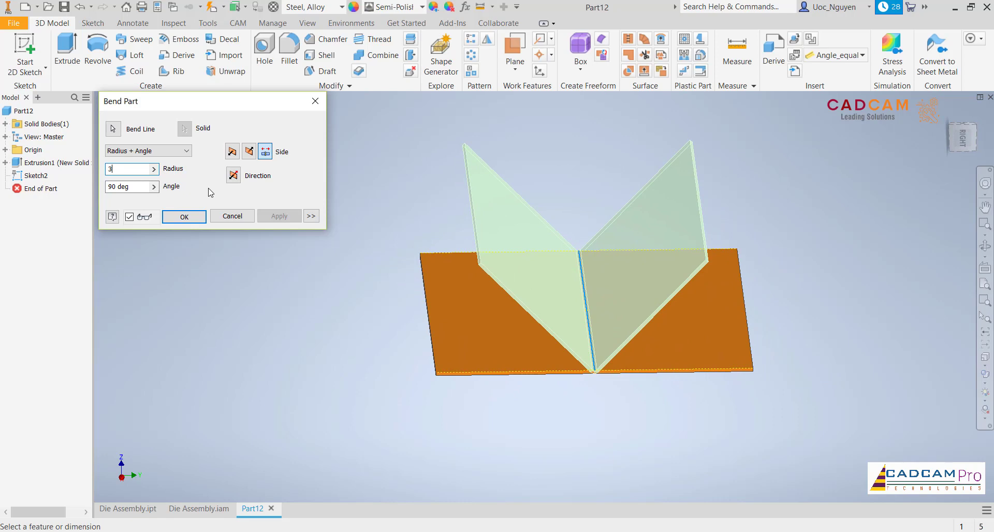
pyautogui.click(189, 221)
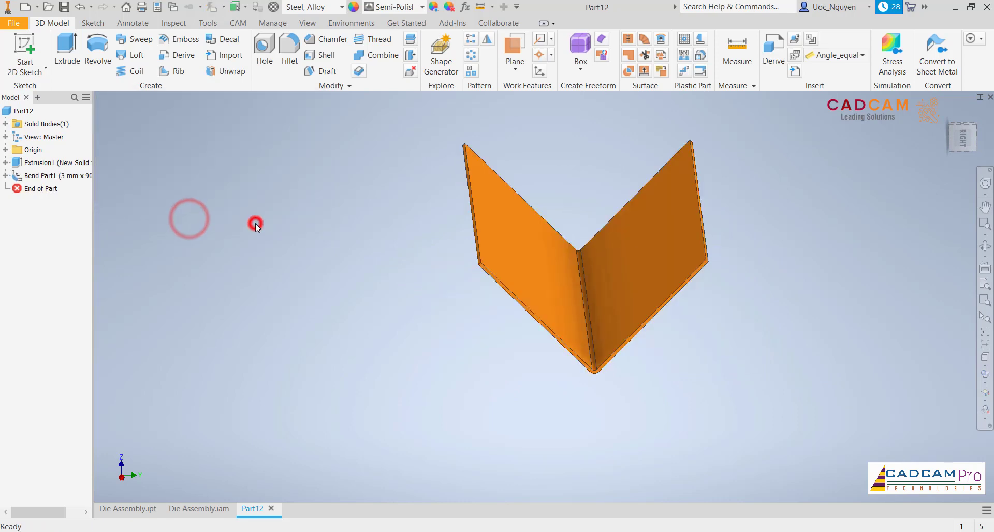
pyautogui.moveTo(255, 223)
pyautogui.keyDown('shift'); pyautogui.mouseDown(button='middle')
pyautogui.moveTo(272, 153)
pyautogui.moveTo(208, 118)
pyautogui.mouseUp(button='middle'); pyautogui.keyUp('shift')
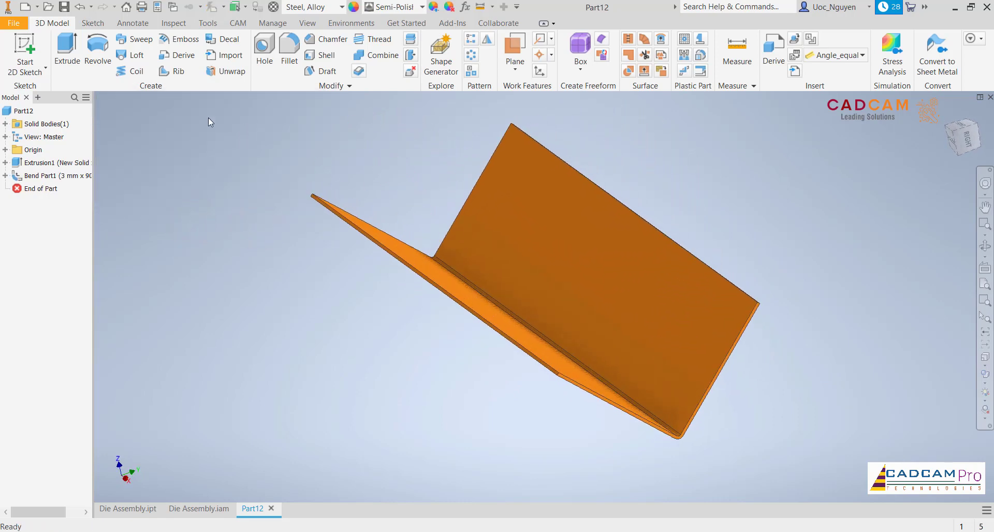
# - Save the new bent part under the file name 'Part sheet'
pyautogui.click(64, 9)
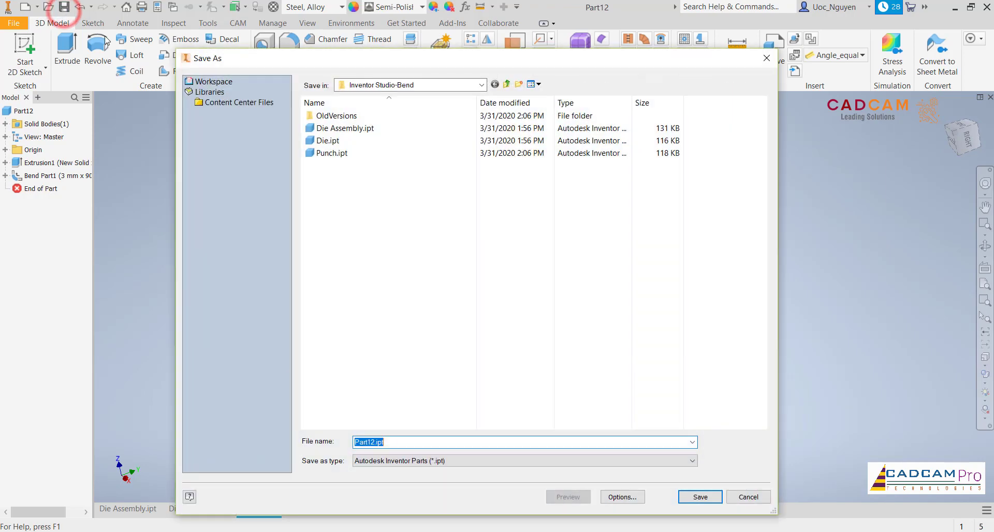
pyautogui.doubleClick(444, 443)
pyautogui.write('pả')
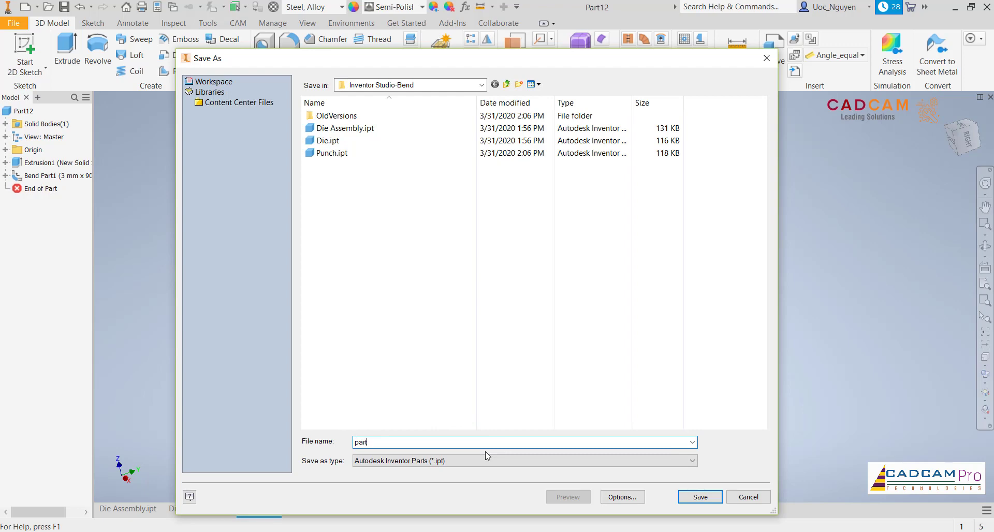
pyautogui.write('eet')
pyautogui.write('P')
pyautogui.click(697, 497)
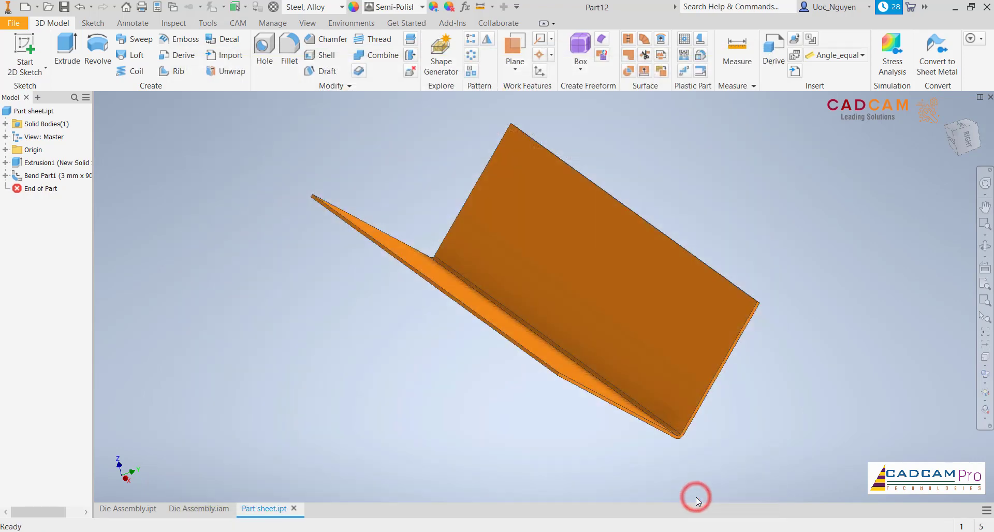
pyautogui.moveTo(405, 394); pyautogui.dragTo(426, 377, button='middle')
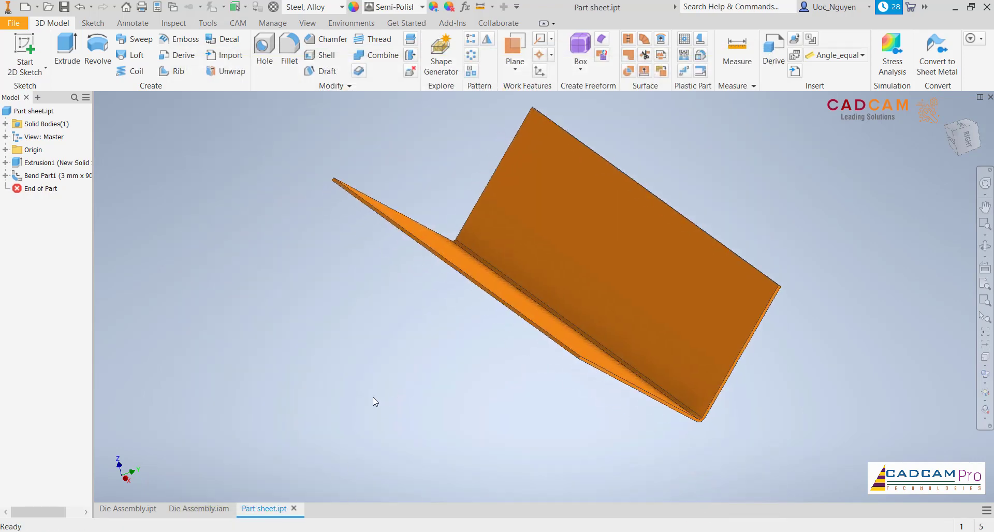
# - In Die Assembly.iam, insert Part sheet.ipt as an existing component
pyautogui.click(204, 511)
pyautogui.click(328, 399)
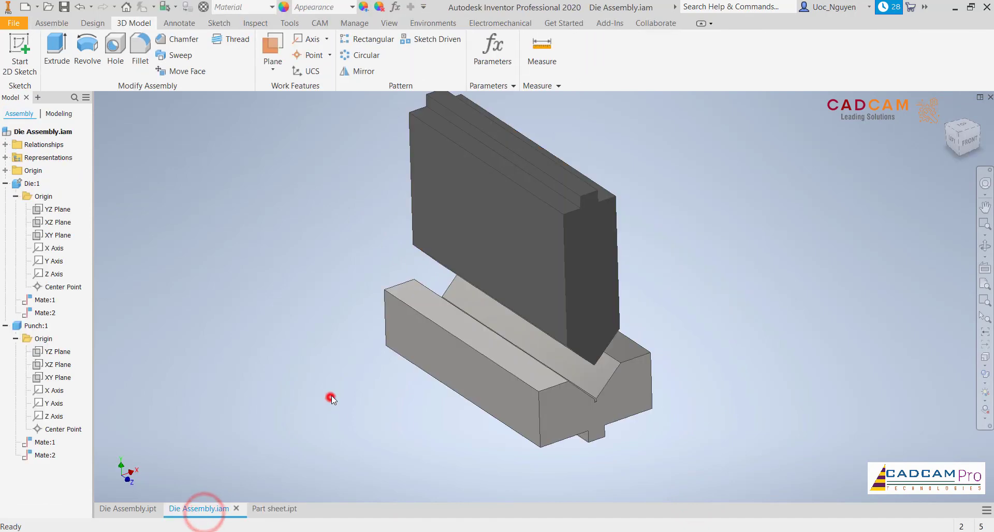
pyautogui.click(54, 24)
pyautogui.click(16, 65)
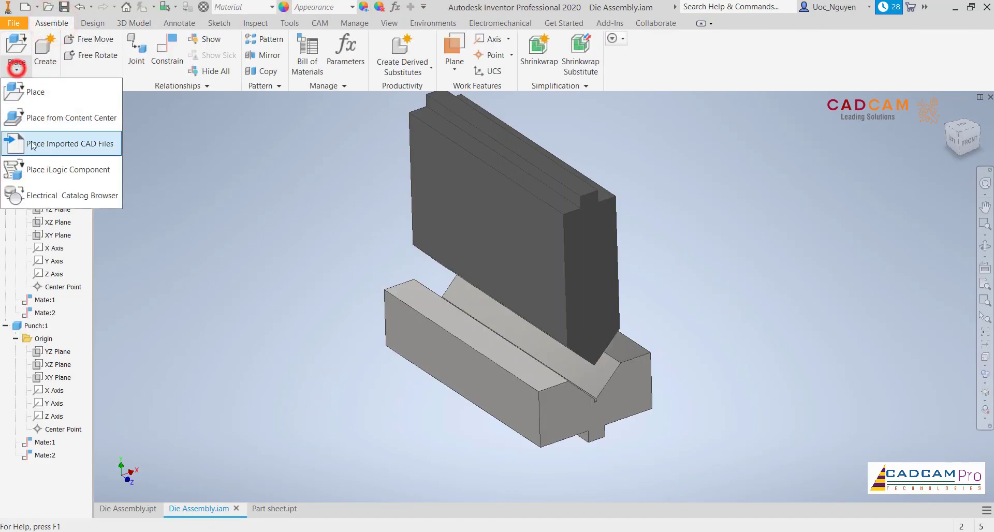
pyautogui.click(51, 93)
pyautogui.click(335, 165)
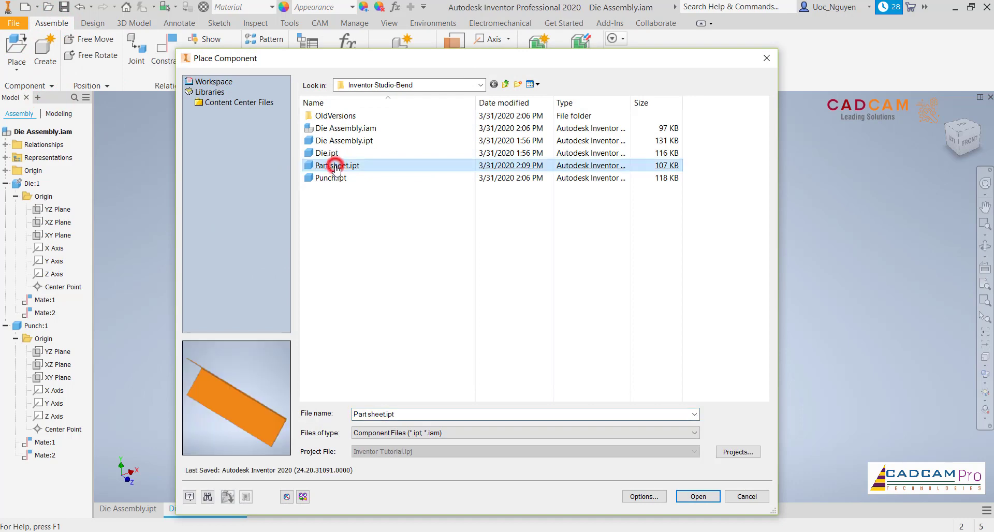
pyautogui.doubleClick(335, 166)
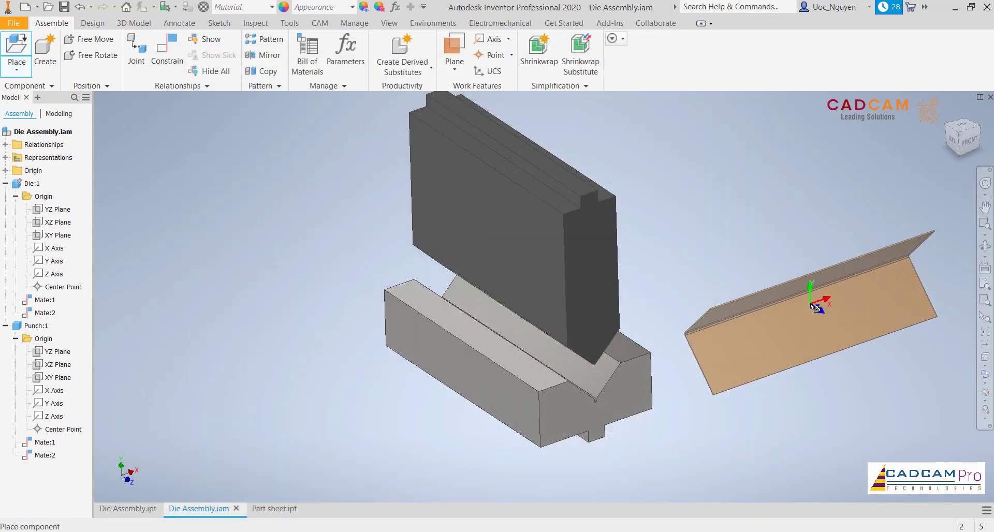
# - Rotate the incoming sheet 90° about its X, Y and Z axes and drop one copy beside the die
pyautogui.moveTo(815, 308); pyautogui.dragTo(670, 282, button='middle')
pyautogui.rightClick(663, 289)
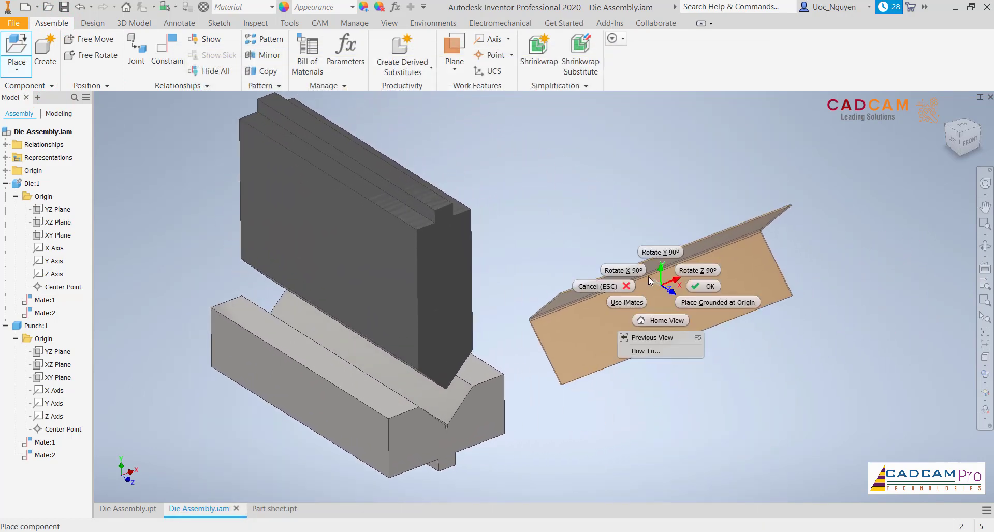
pyautogui.click(661, 252)
pyautogui.rightClick(663, 282)
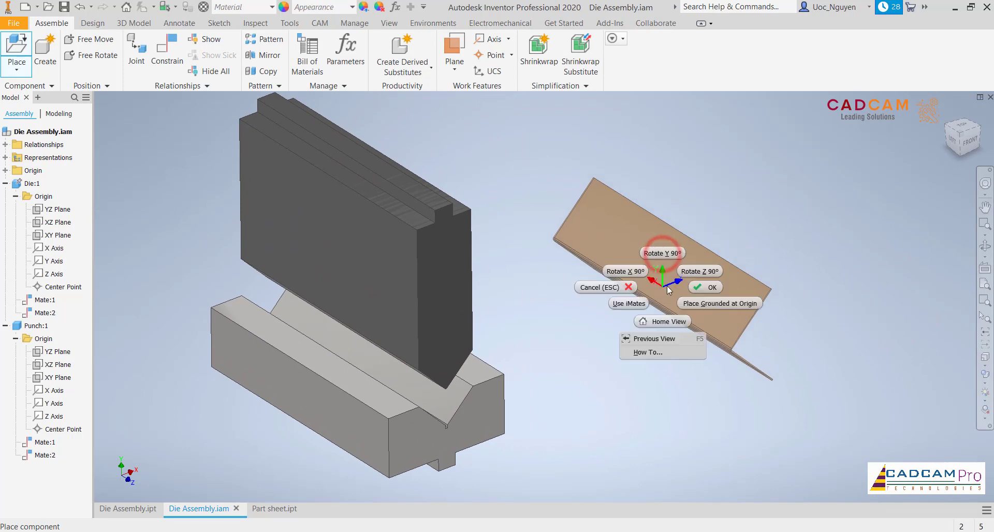
pyautogui.click(665, 253)
pyautogui.rightClick(635, 263)
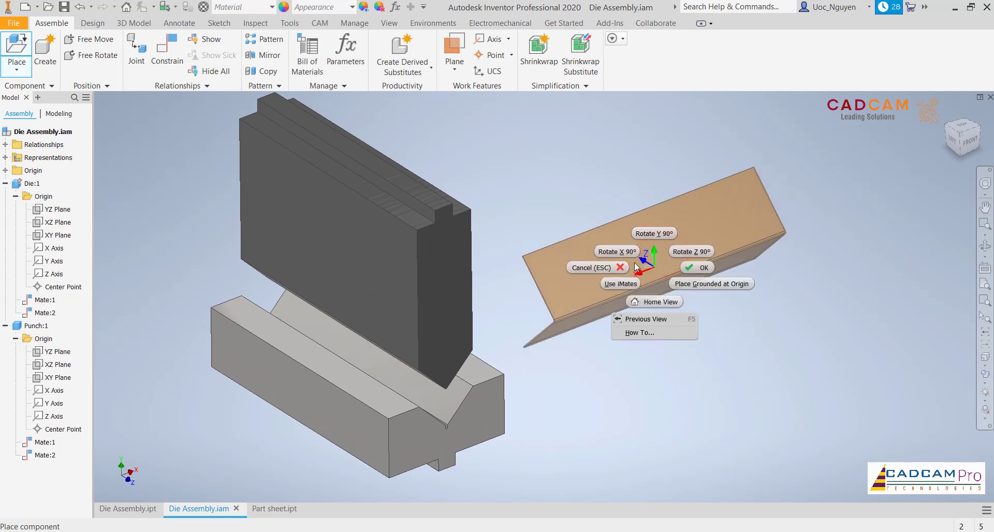
pyautogui.click(635, 263)
pyautogui.rightClick(637, 264)
pyautogui.click(601, 248)
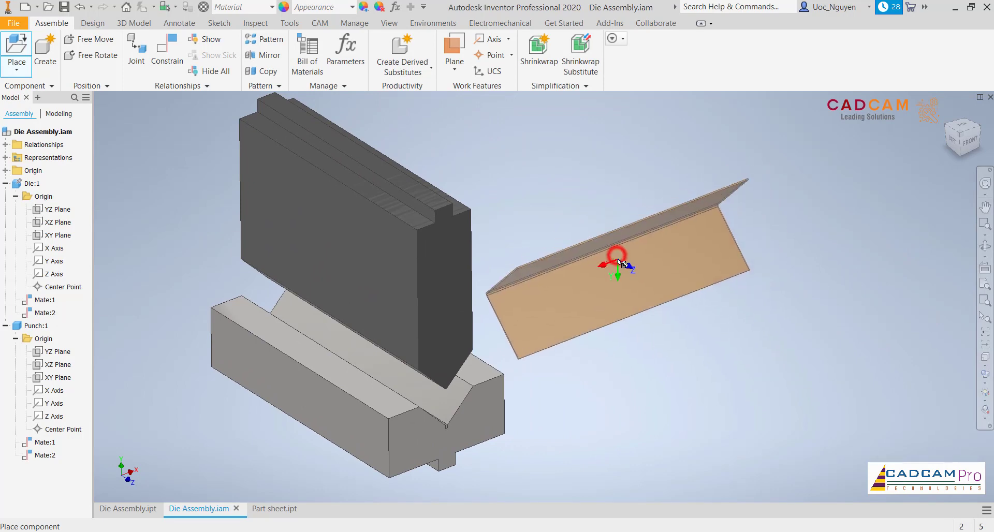
pyautogui.rightClick(617, 259)
pyautogui.click(596, 243)
pyautogui.rightClick(632, 264)
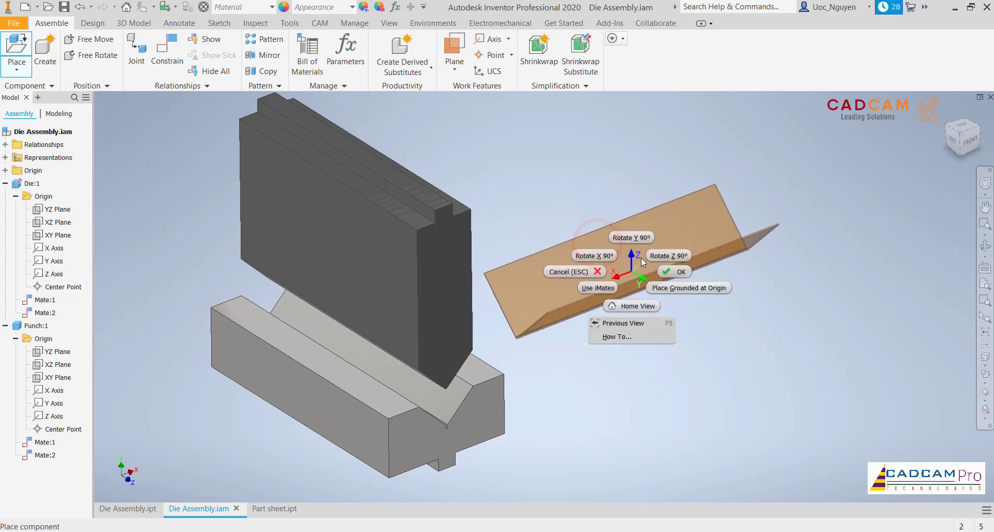
pyautogui.click(654, 258)
pyautogui.click(594, 275)
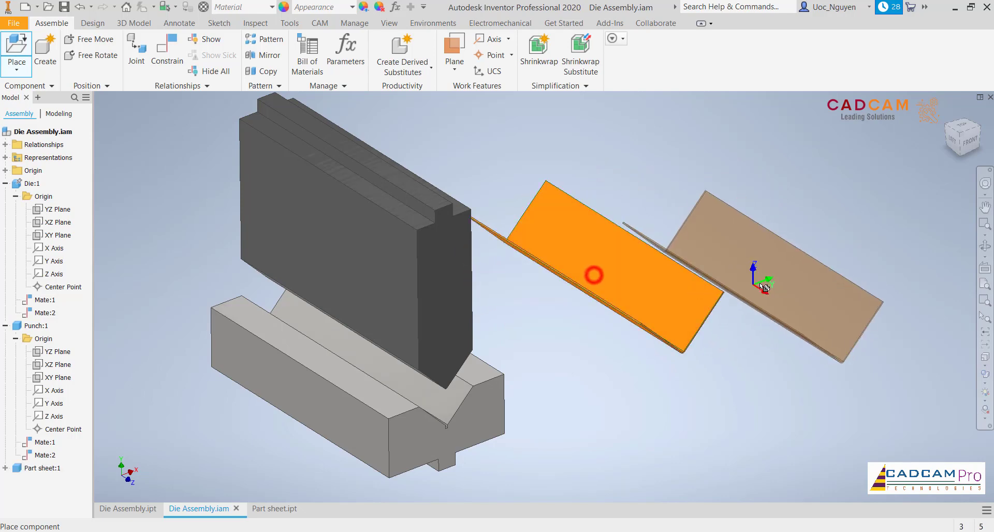
pyautogui.press('Escape')
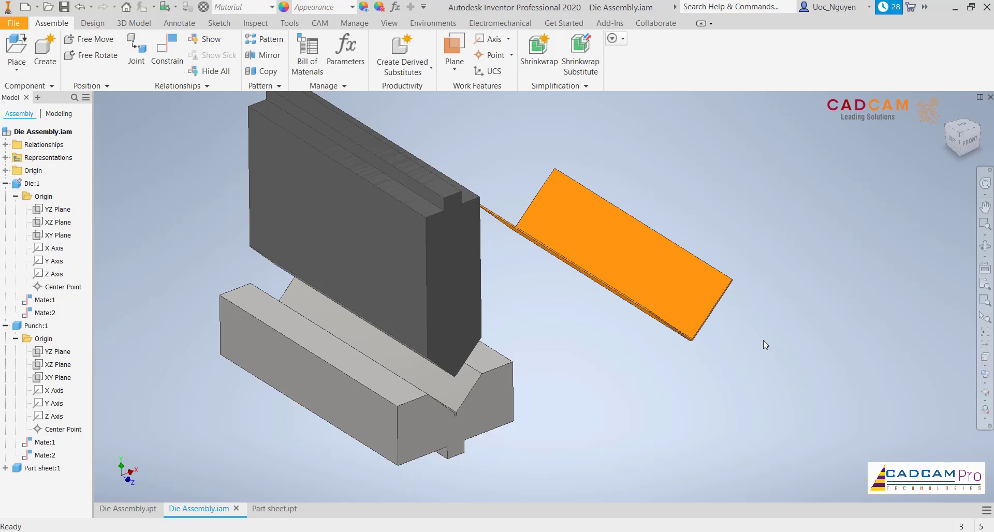
# - Drag the punch up away from the die, reset the view, and return to Part sheet.ipt
pyautogui.moveTo(658, 303); pyautogui.dragTo(668, 386)
pyautogui.moveTo(453, 321); pyautogui.dragTo(661, 323)
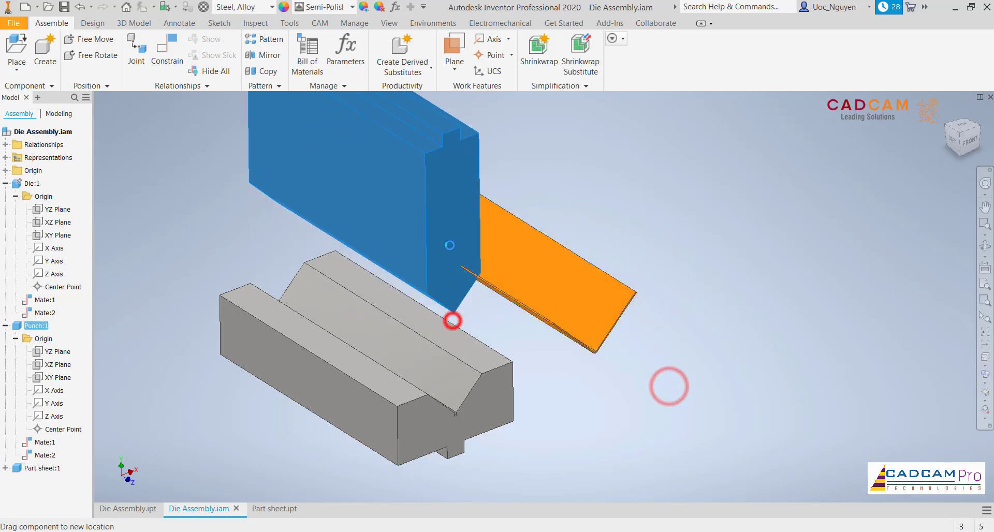
pyautogui.click(722, 341)
pyautogui.press('F5')
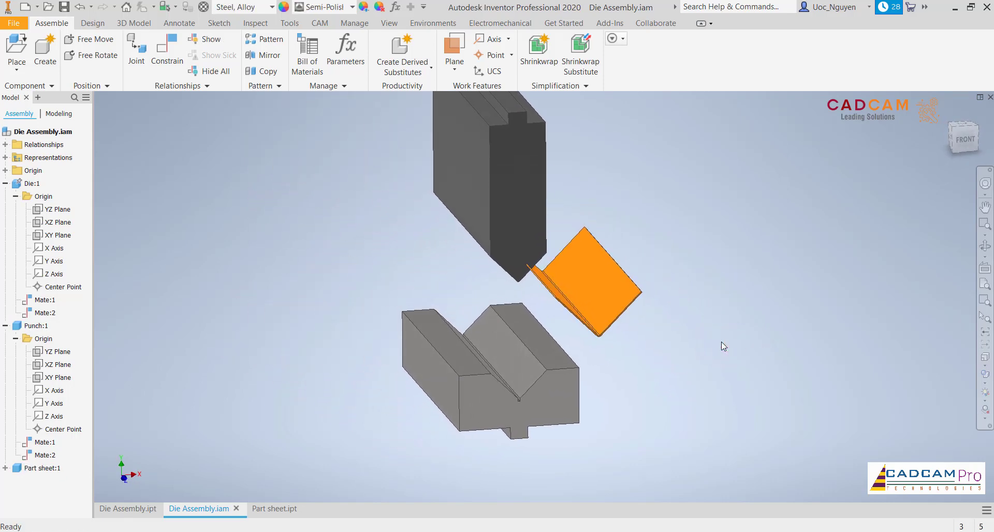
pyautogui.press('F5')
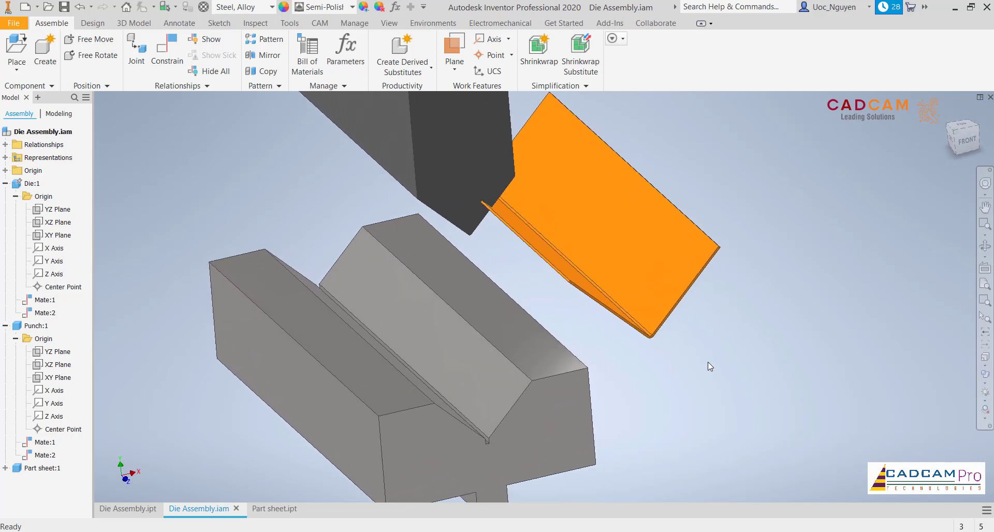
pyautogui.click(276, 507)
# - Edit Bend Part1 and change its angle from 90 deg to 0.2 deg, checking from the right view
pyautogui.click(402, 341)
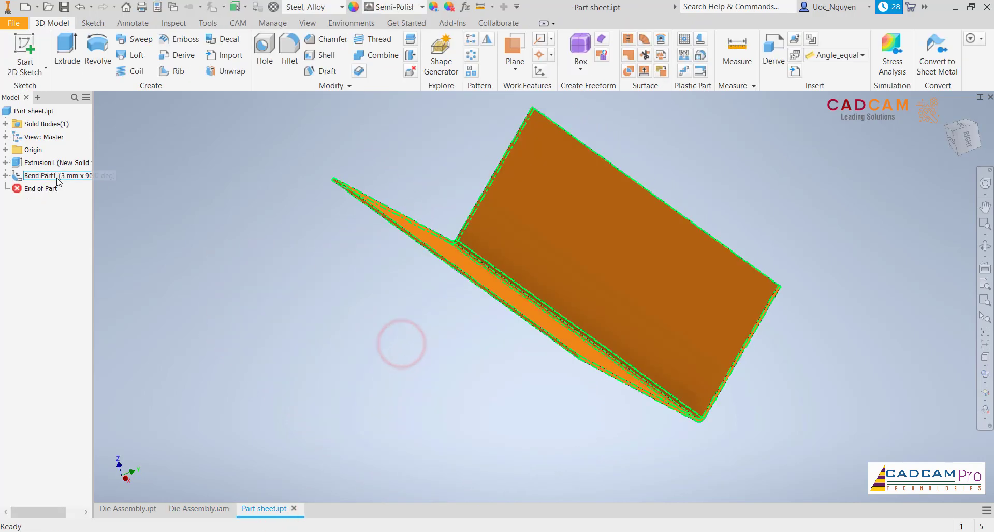
pyautogui.press('F2')
pyautogui.moveTo(306, 259); pyautogui.dragTo(284, 262)
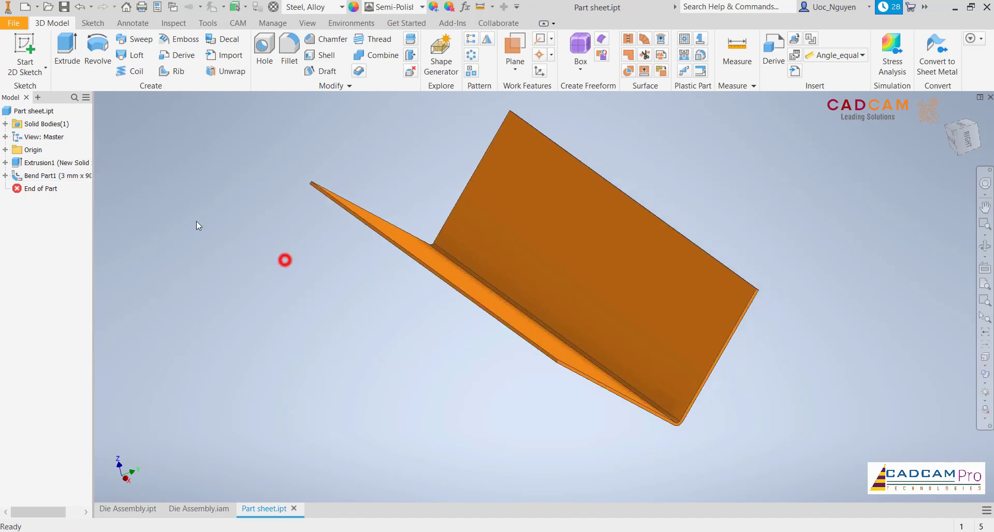
pyautogui.rightClick(65, 175)
pyautogui.click(97, 241)
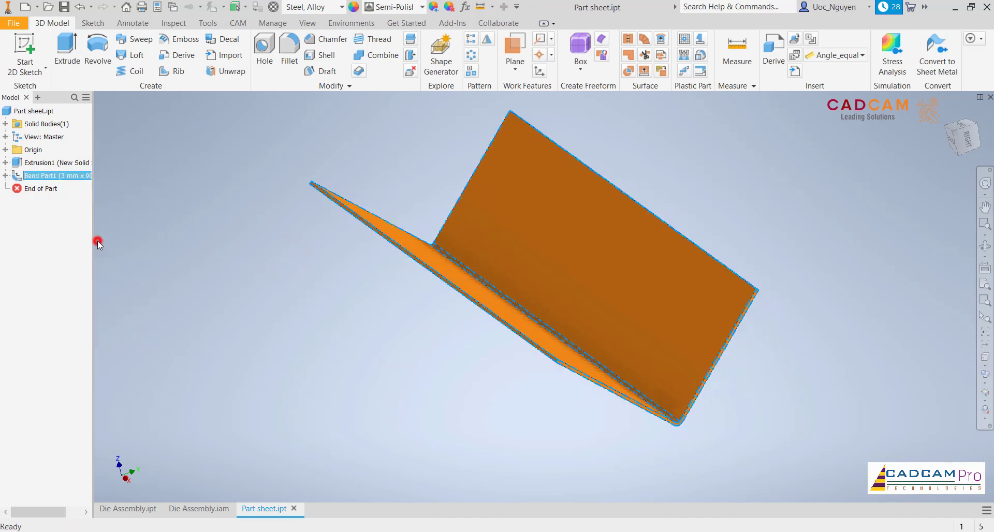
pyautogui.doubleClick(134, 187)
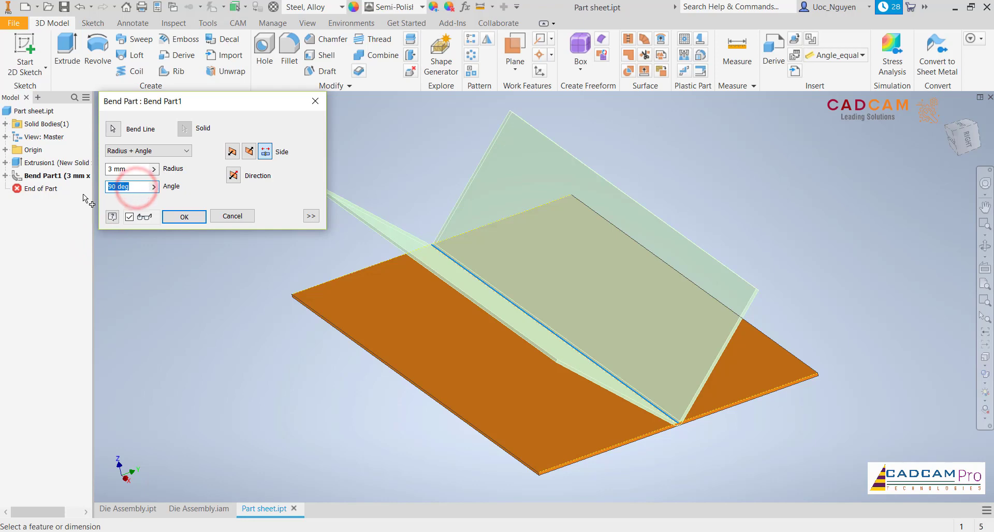
pyautogui.write('0.')
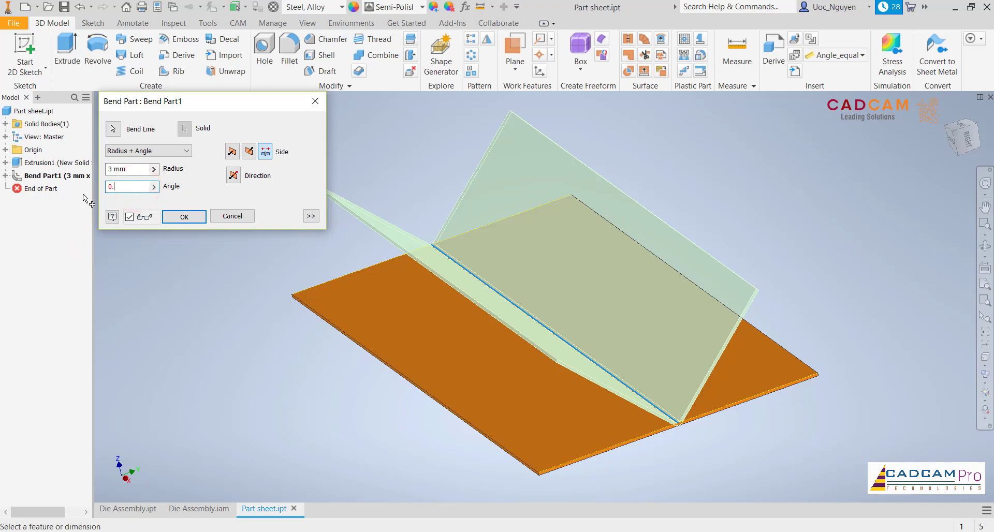
pyautogui.write('2')
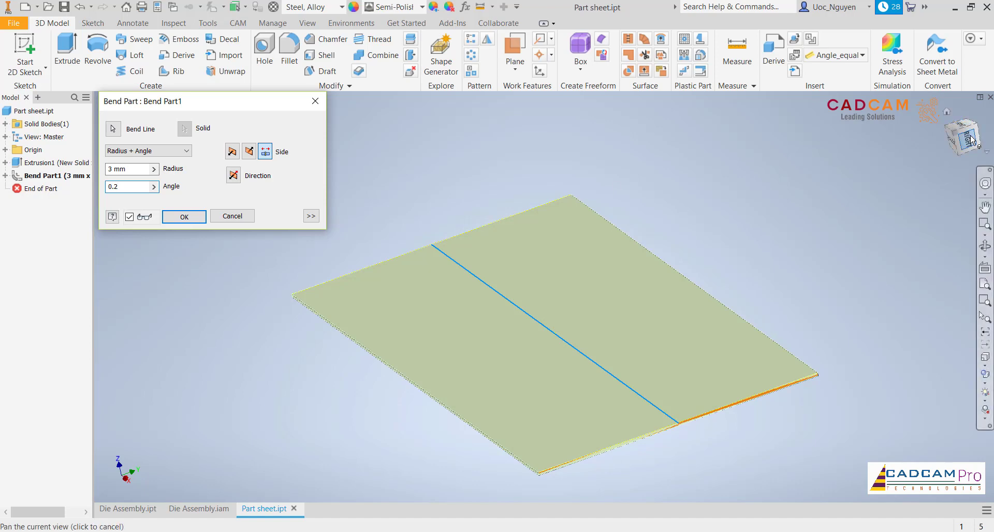
pyautogui.click(964, 135)
pyautogui.scroll(-2, 548, 299)
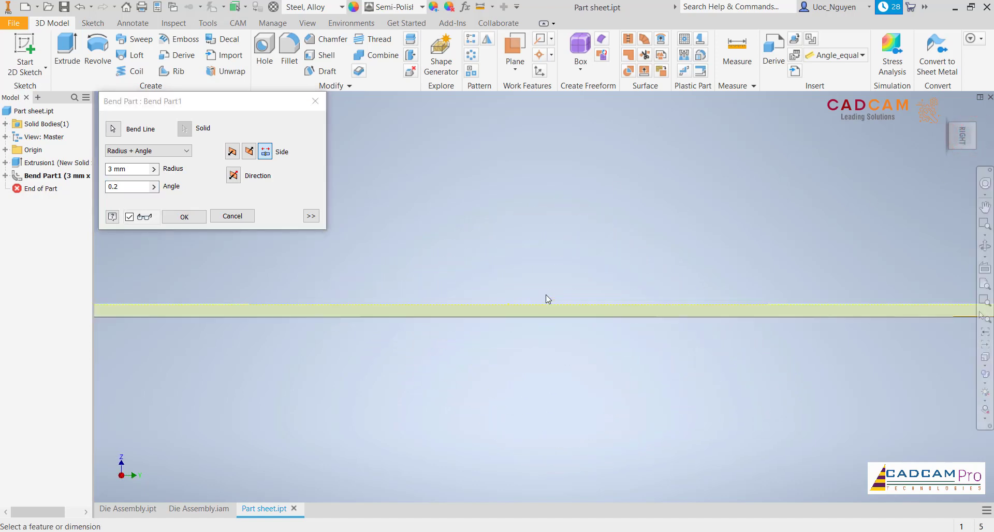
pyautogui.click(194, 221)
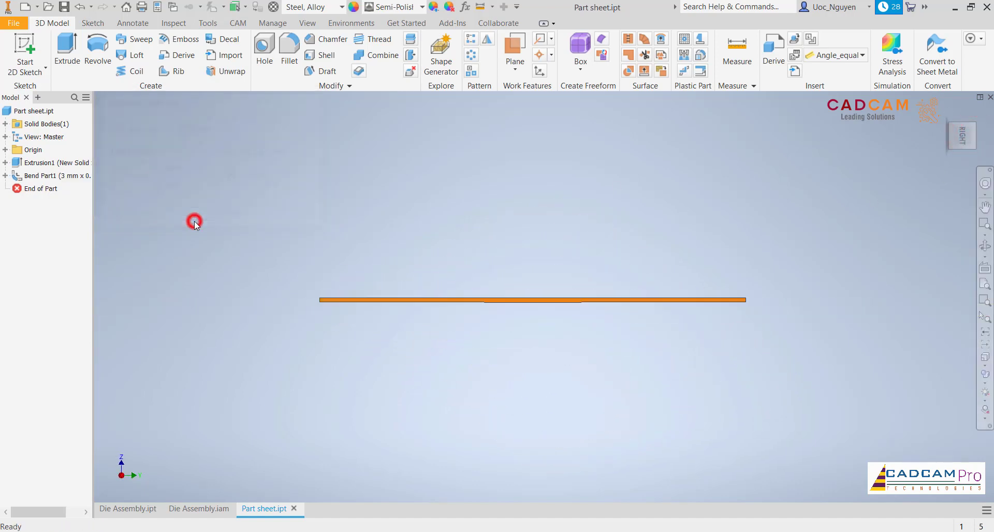
pyautogui.click(433, 225)
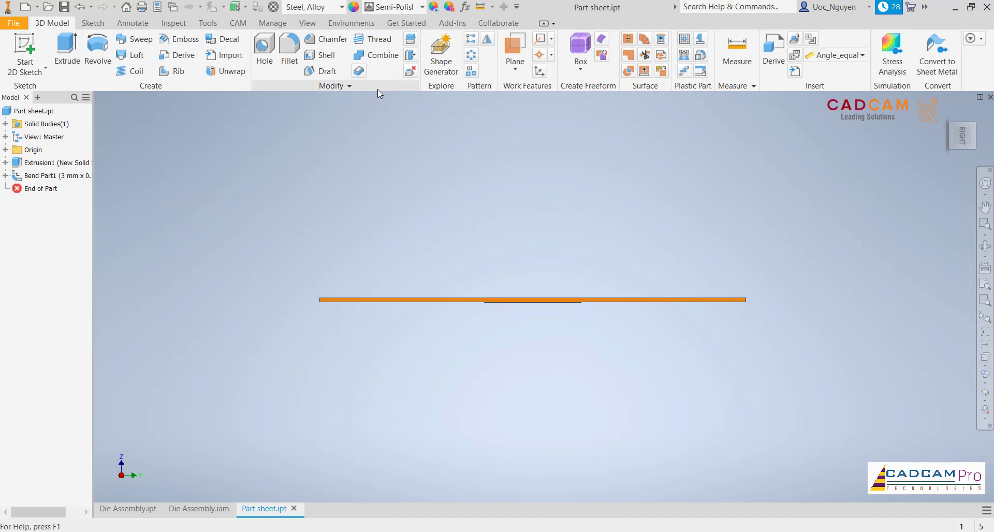
# - Update Die Assembly.iam with the flattened sheet, then return to Part sheet.ipt
pyautogui.click(202, 508)
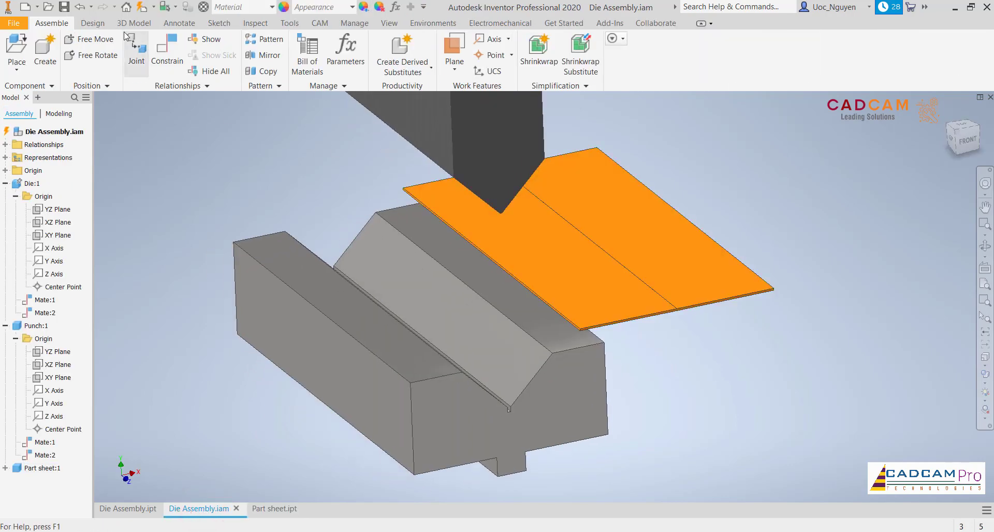
pyautogui.click(141, 7)
pyautogui.moveTo(263, 170)
pyautogui.mouseDown(button='middle')
pyautogui.moveTo(394, 179)
pyautogui.moveTo(393, 156)
pyautogui.mouseUp(button='middle')
pyautogui.click(269, 514)
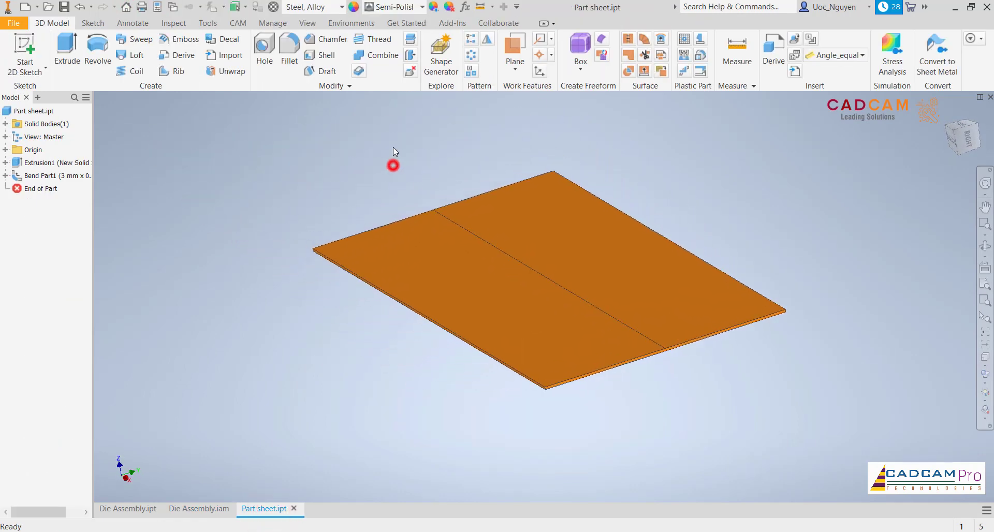
# - In the part's Parameters, add a numeric user parameter named L (default 1.0 mm)
pyautogui.click(345, 25)
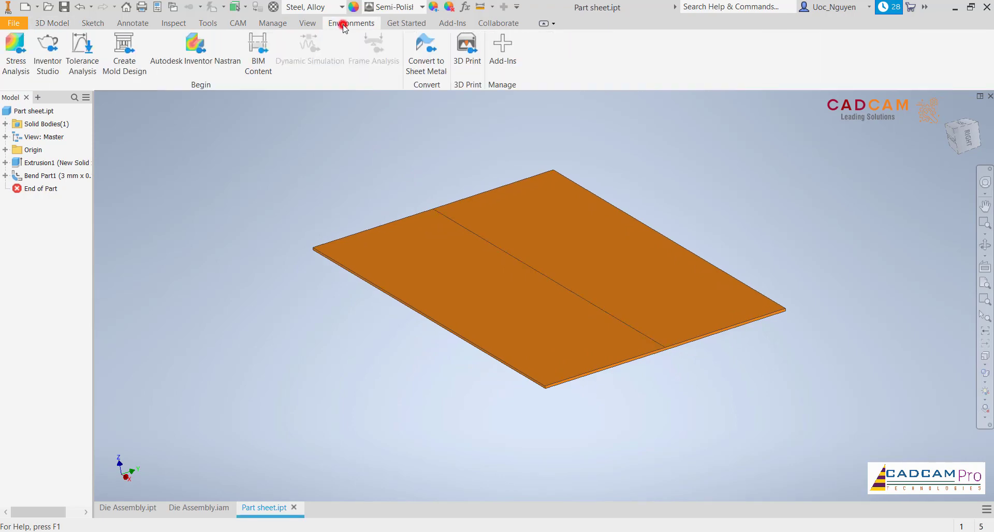
pyautogui.click(277, 22)
pyautogui.click(133, 49)
pyautogui.moveTo(332, 117); pyautogui.dragTo(309, 120)
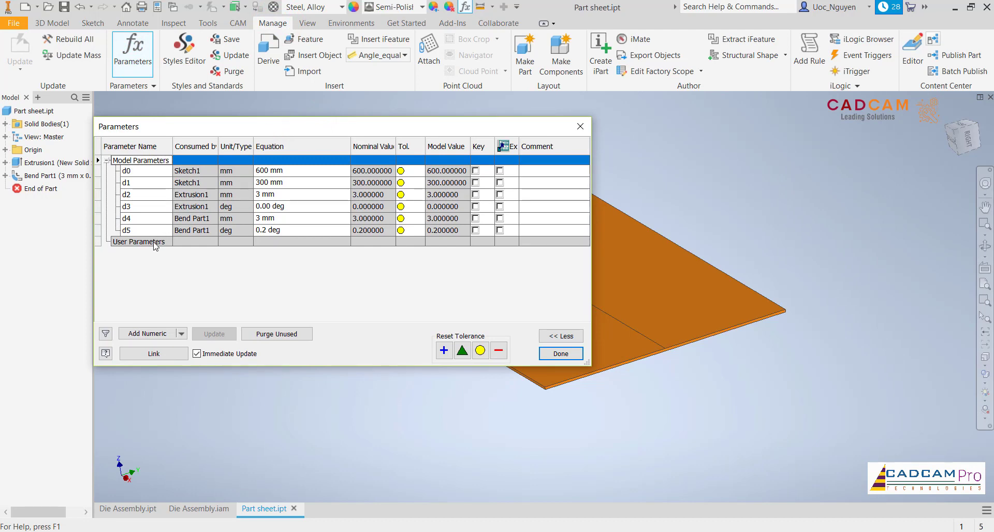
pyautogui.click(152, 334)
pyautogui.write('Lenght')
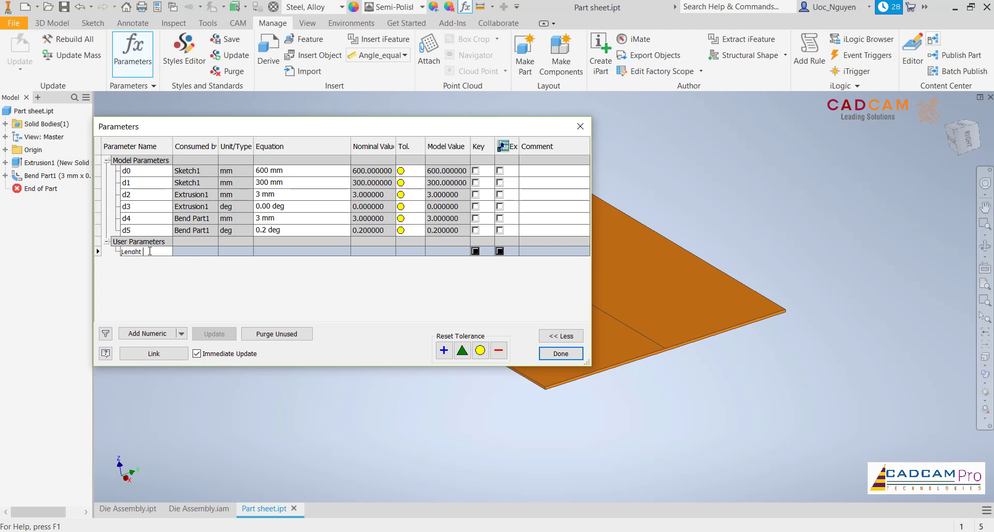
pyautogui.click(240, 257)
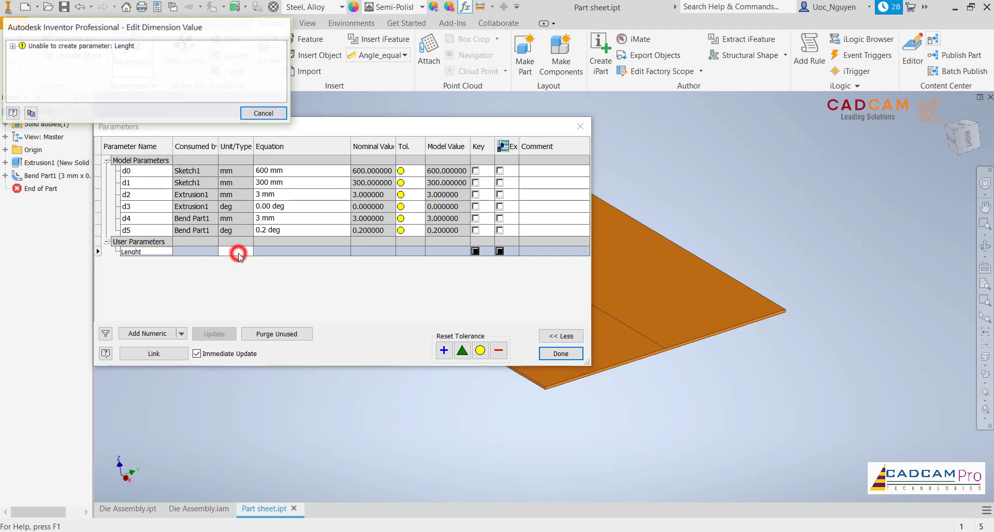
pyautogui.click(255, 112)
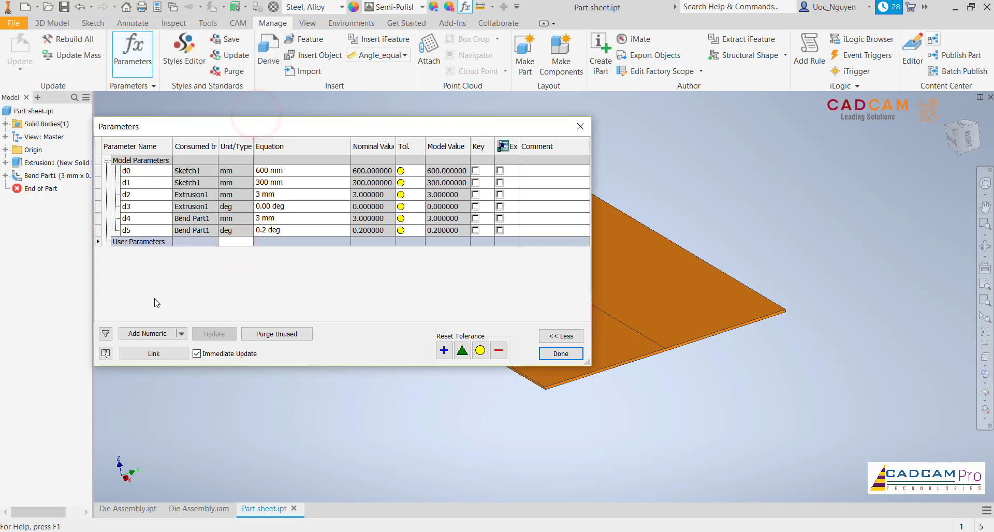
pyautogui.click(154, 333)
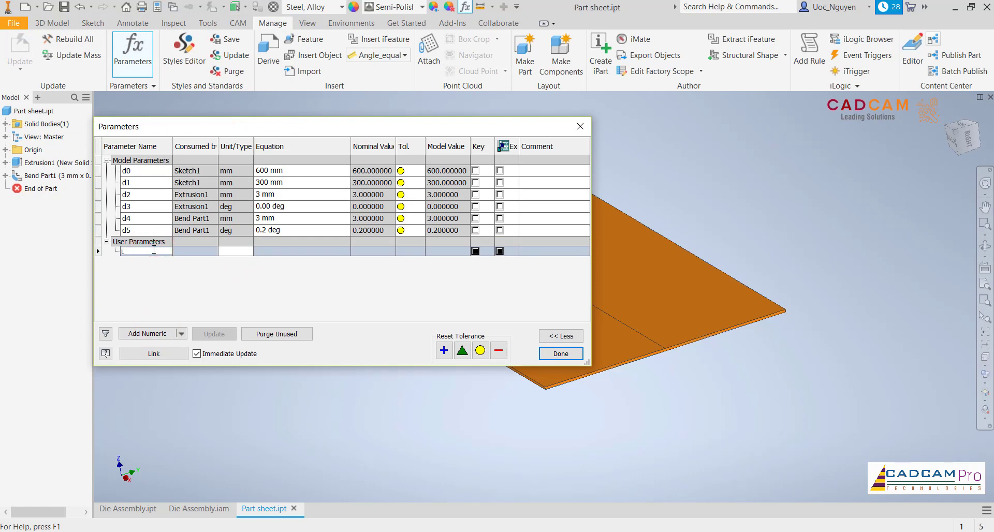
pyautogui.write('L')
pyautogui.press('Return')
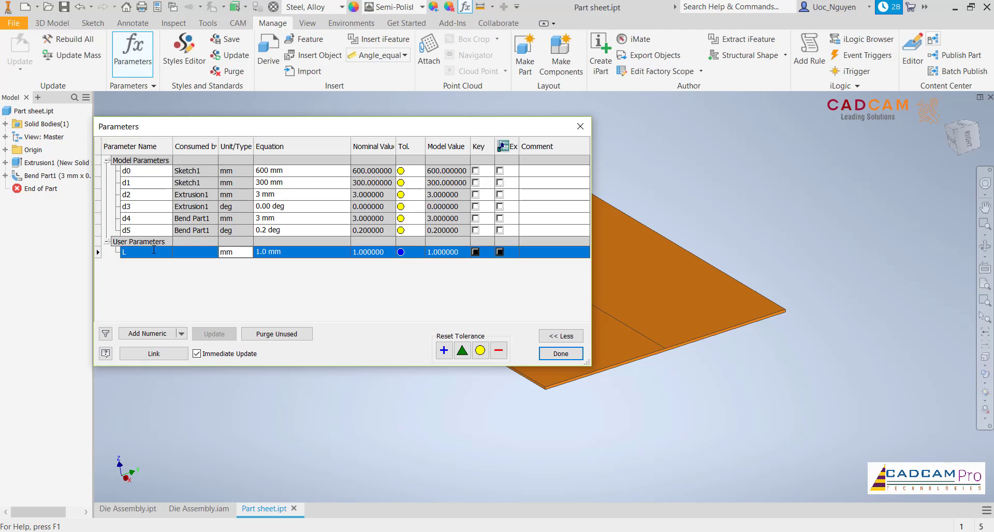
# - Change user parameter L's value to 600 mm
pyautogui.click(280, 257)
pyautogui.moveTo(287, 256); pyautogui.dragTo(224, 255)
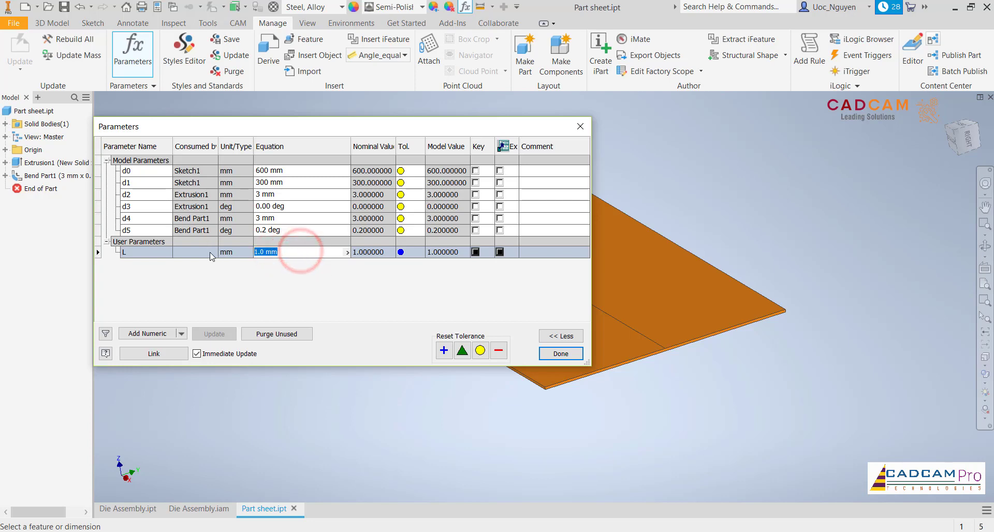
pyautogui.write('600')
pyautogui.click(312, 289)
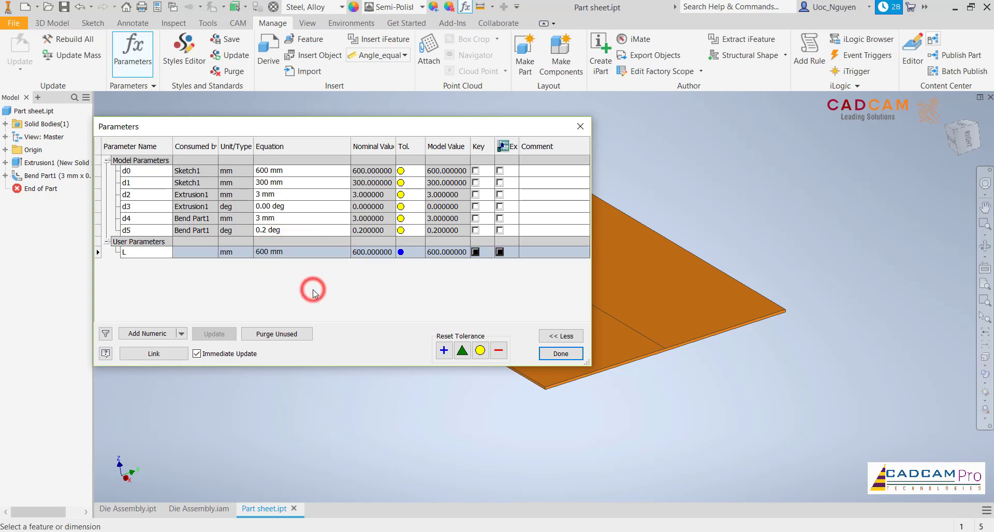
# - Enter L as d0's equation and add a blank user parameter row for the width
pyautogui.click(293, 167)
pyautogui.write('L')
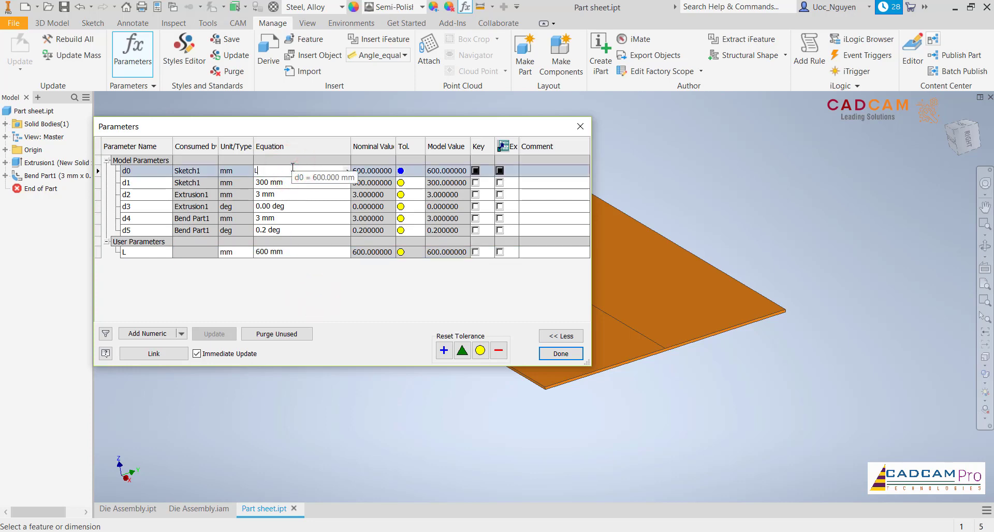
pyautogui.press('Return')
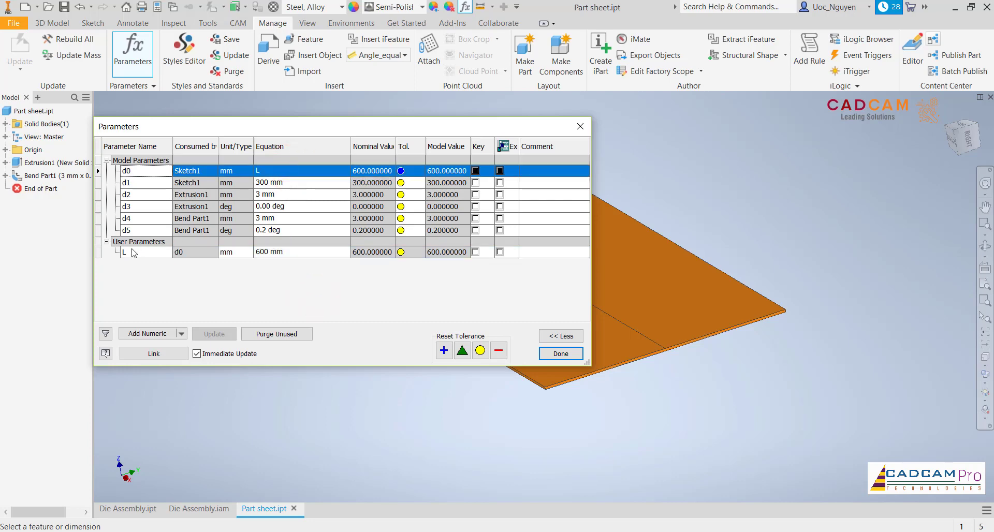
pyautogui.click(154, 336)
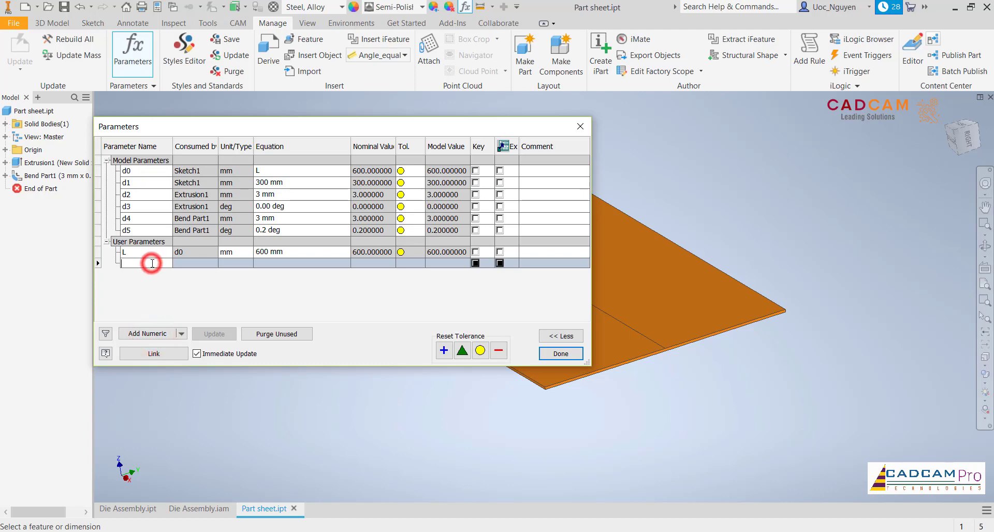
# - Try repeatedly to create a user parameter named W, dismissing each naming error
pyautogui.click(152, 264)
pyautogui.write('U')
pyautogui.press('BackSpace')
pyautogui.write('W')
pyautogui.click(222, 262)
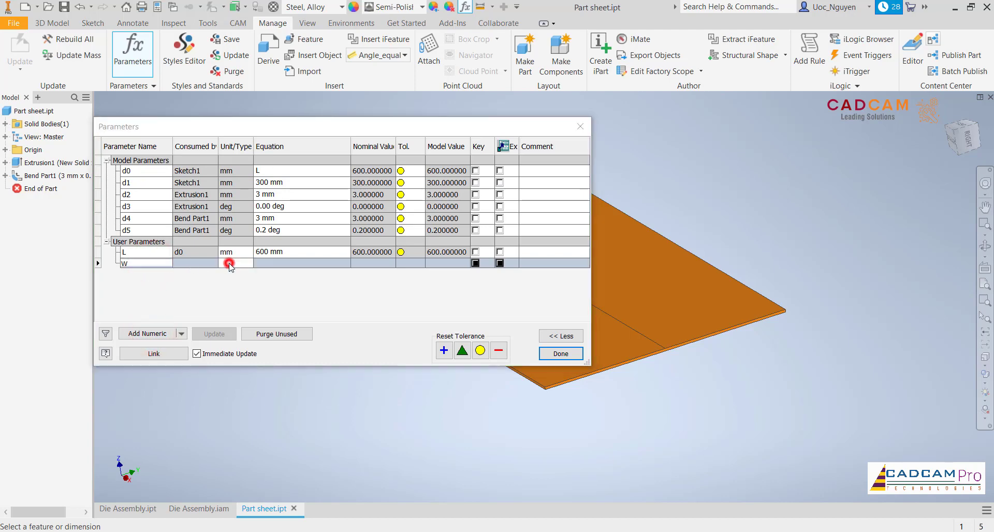
pyautogui.click(272, 113)
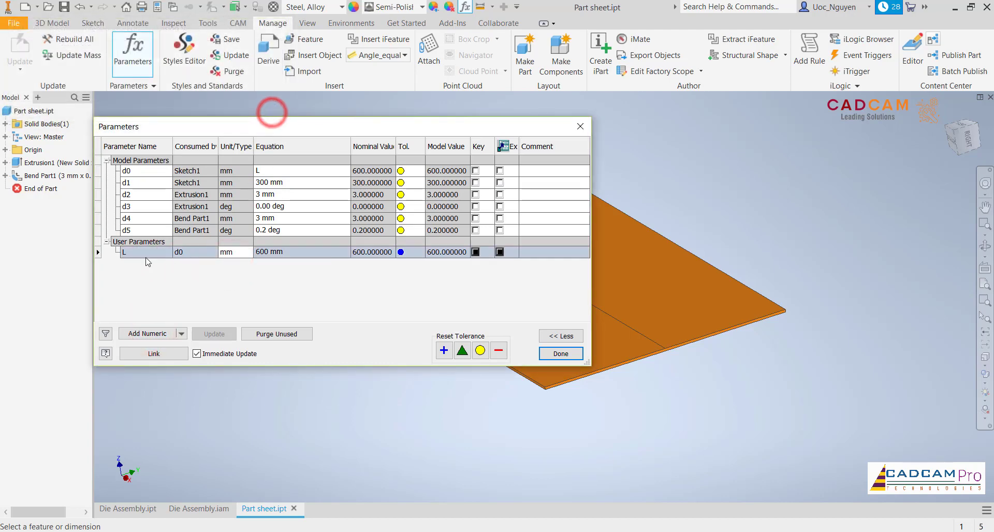
pyautogui.click(147, 333)
pyautogui.write('W')
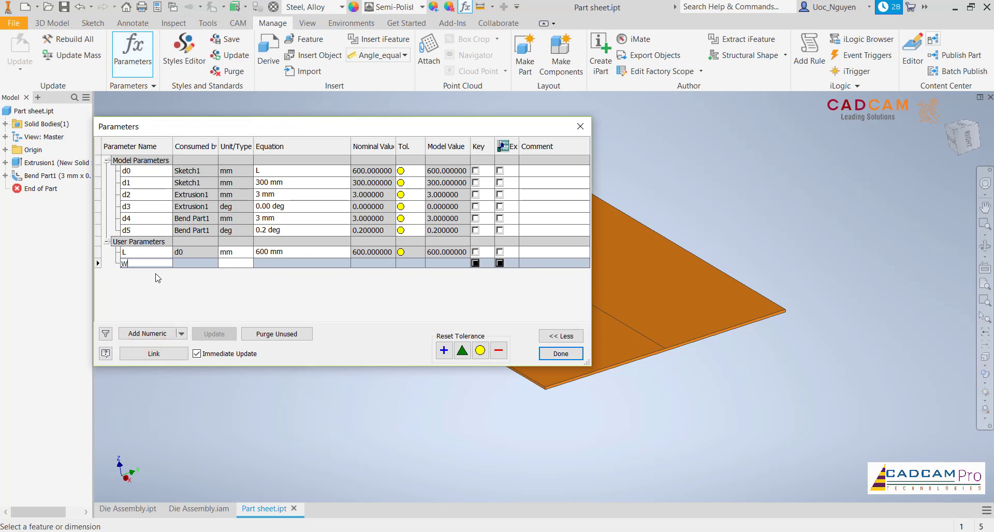
pyautogui.click(177, 266)
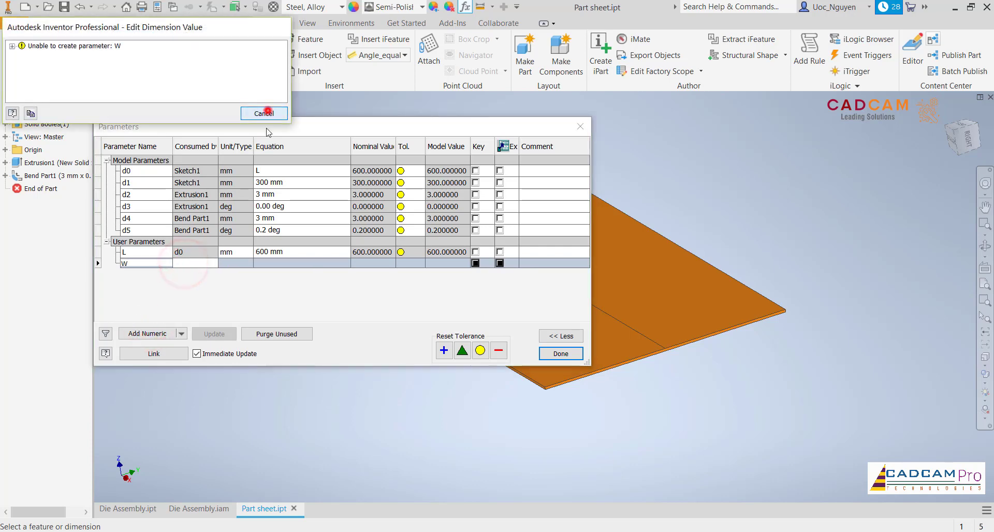
pyautogui.click(265, 111)
pyautogui.click(163, 329)
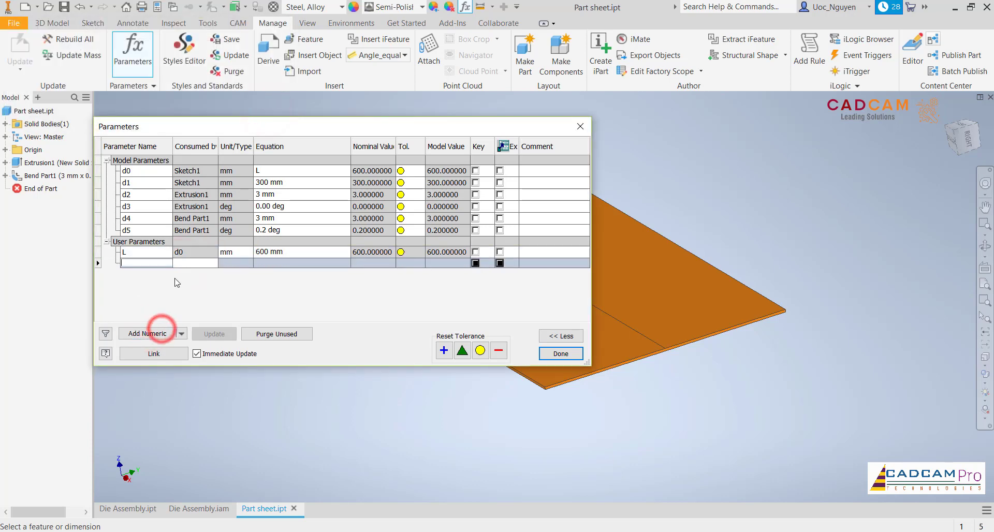
pyautogui.write('W')
pyautogui.click(177, 283)
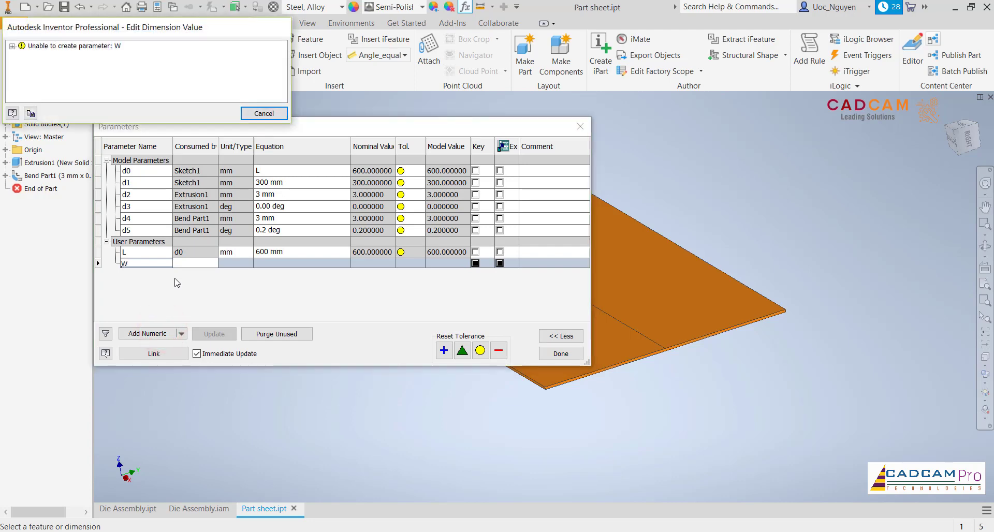
pyautogui.click(261, 113)
pyautogui.click(159, 333)
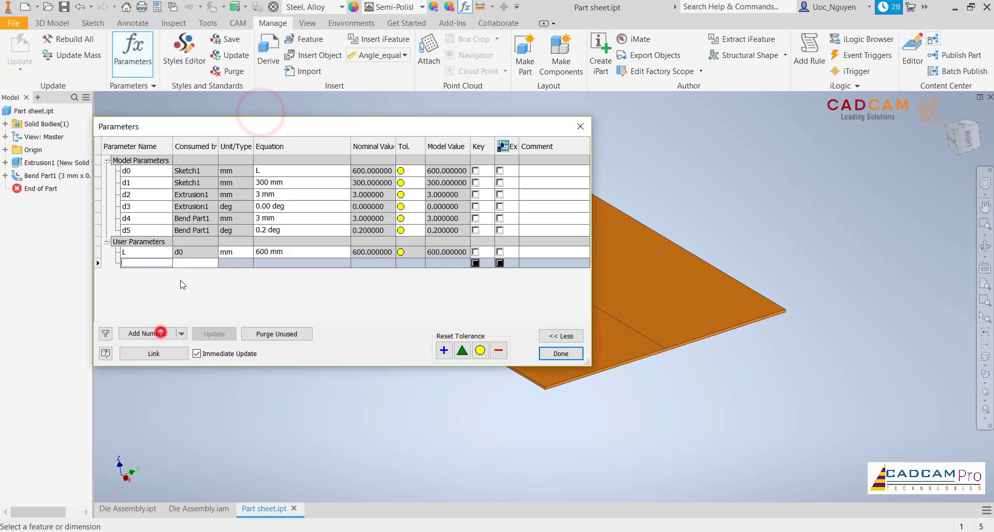
pyautogui.click(195, 263)
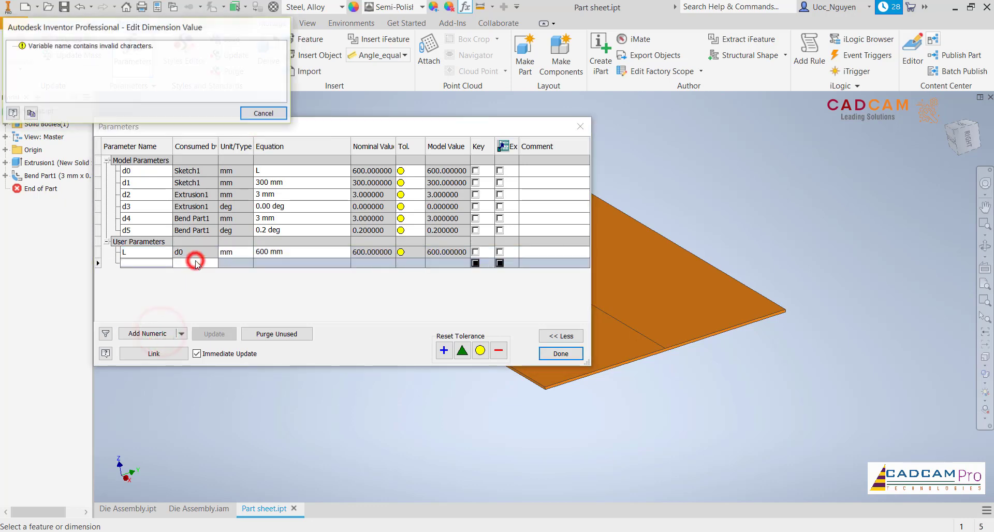
pyautogui.click(263, 113)
# - Add a new user parameter and name it Wht
pyautogui.click(158, 332)
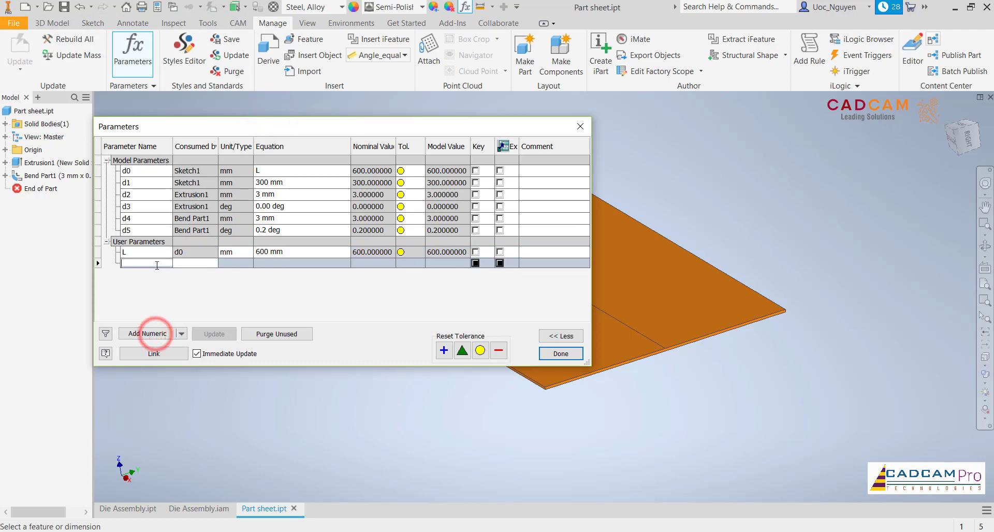
pyautogui.write('Wdht')
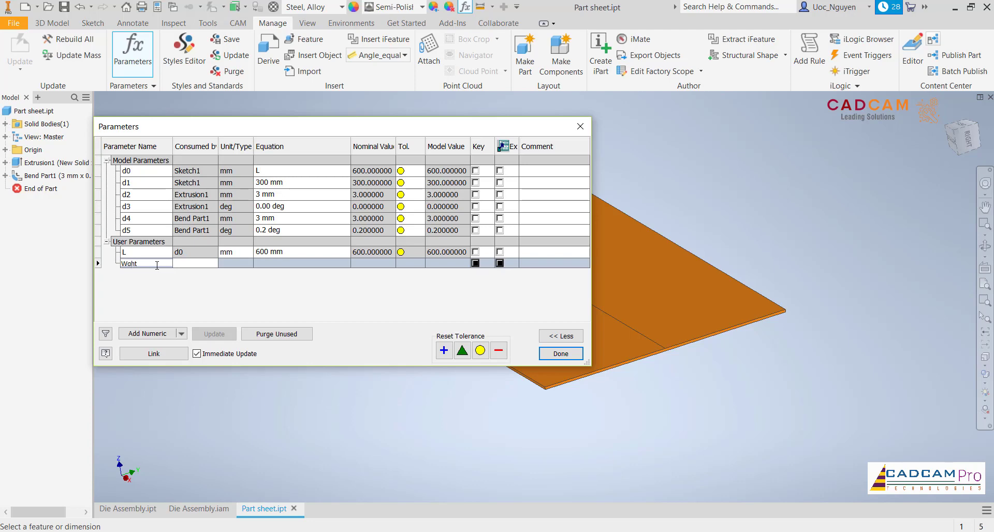
pyautogui.press('Return')
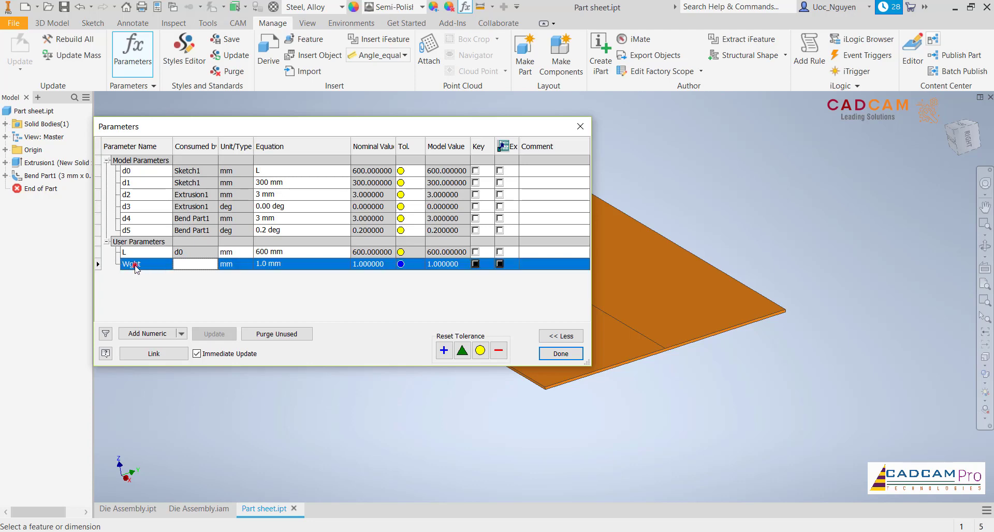
pyautogui.click(134, 265)
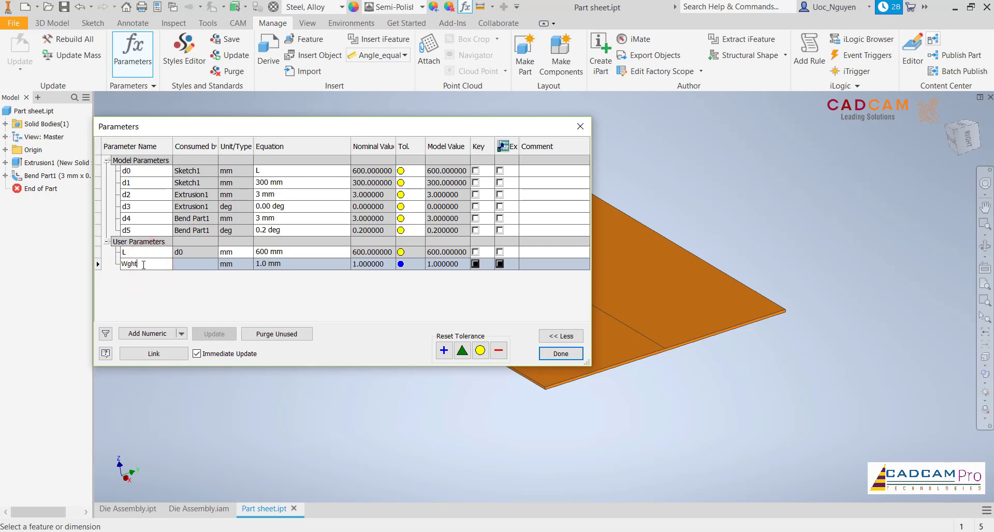
pyautogui.moveTo(141, 264); pyautogui.dragTo(163, 273)
pyautogui.press('Return')
# - Set Wht to 300 mm and enter Wht as d1's equation
pyautogui.click(280, 264)
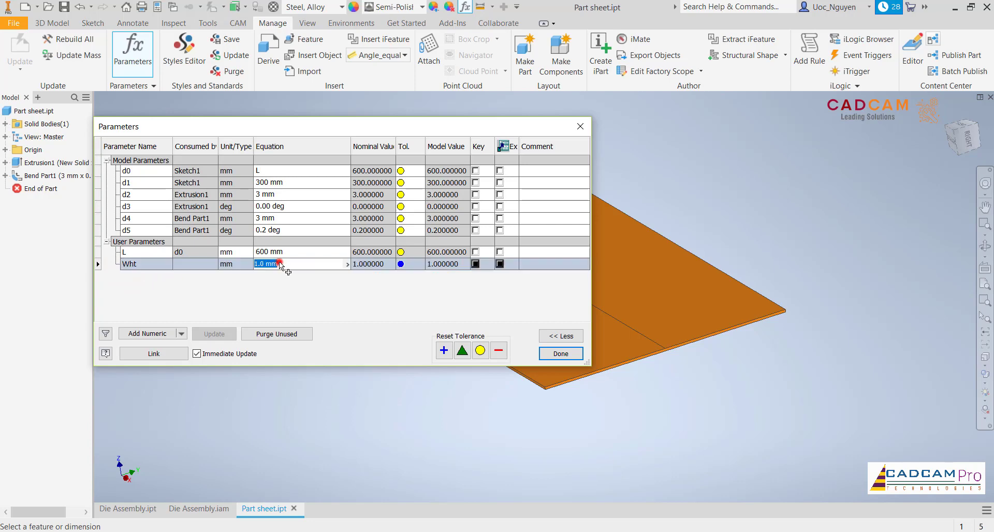
pyautogui.write('30')
pyautogui.press('Return')
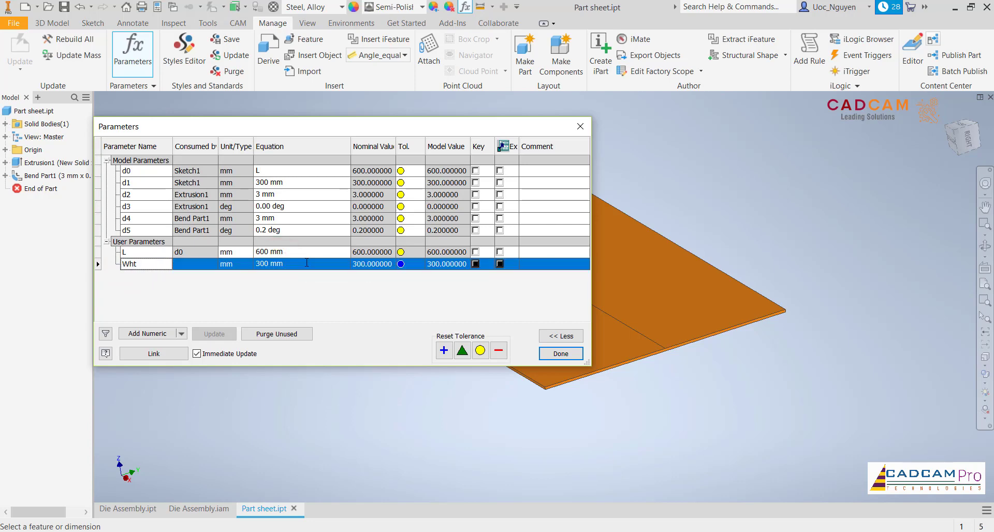
pyautogui.click(292, 183)
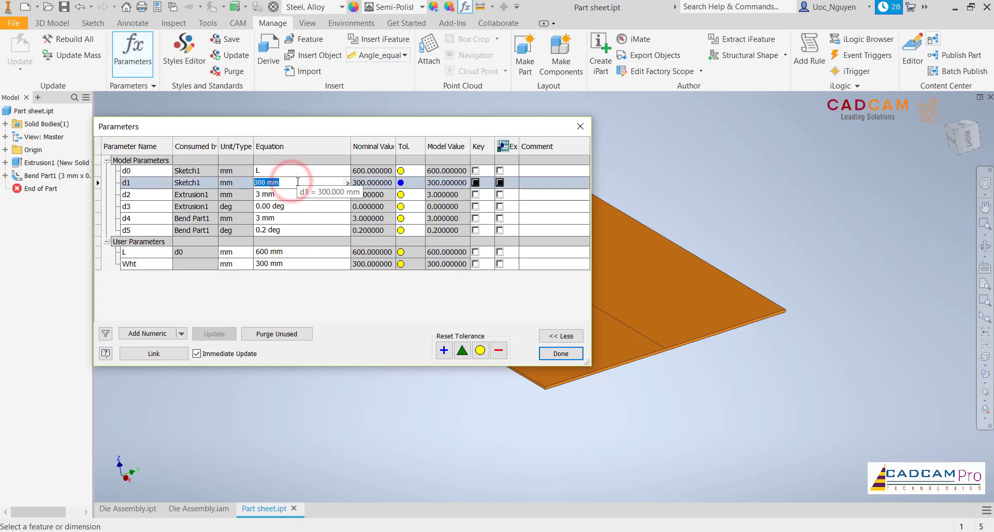
pyautogui.write('Wht')
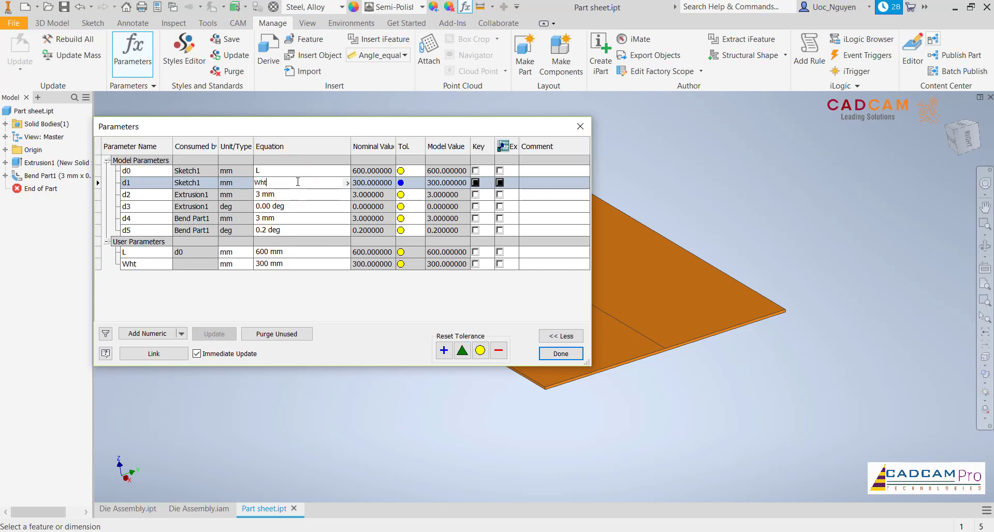
pyautogui.press('Return')
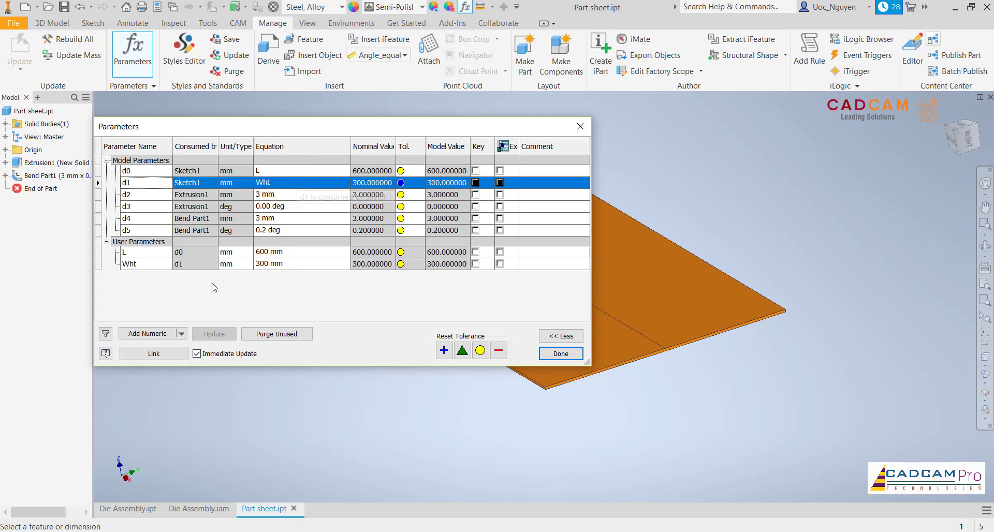
# - Add a user parameter named Bend with unit deg and value 0.2
pyautogui.click(152, 333)
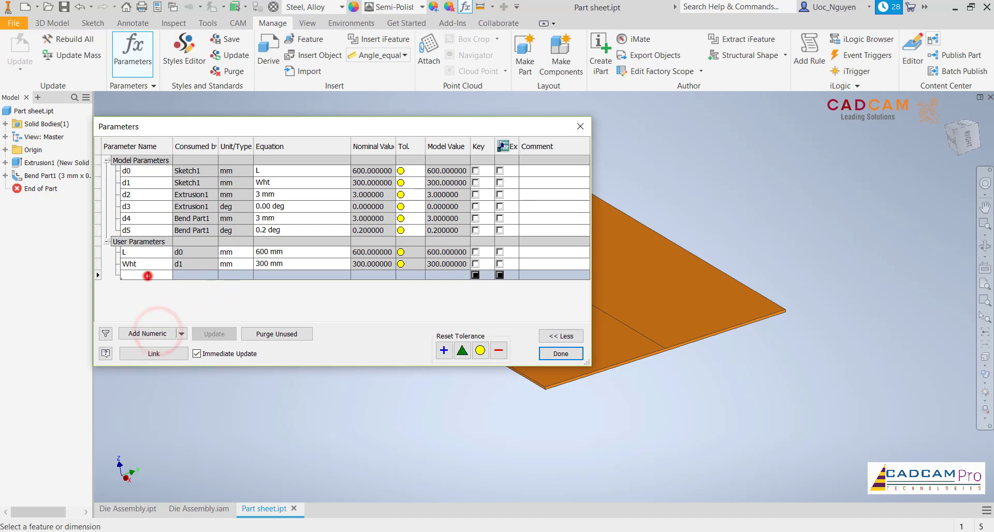
pyautogui.write('Bend')
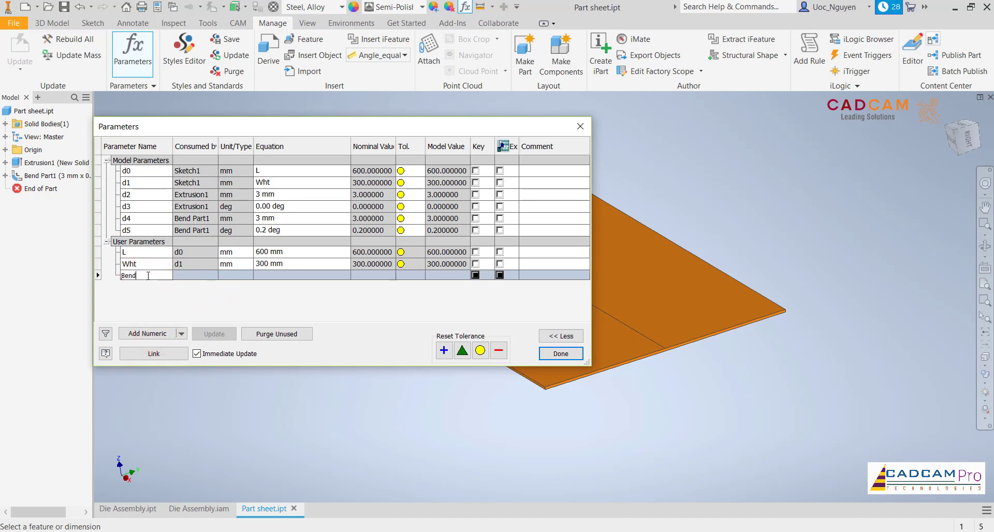
pyautogui.click(237, 274)
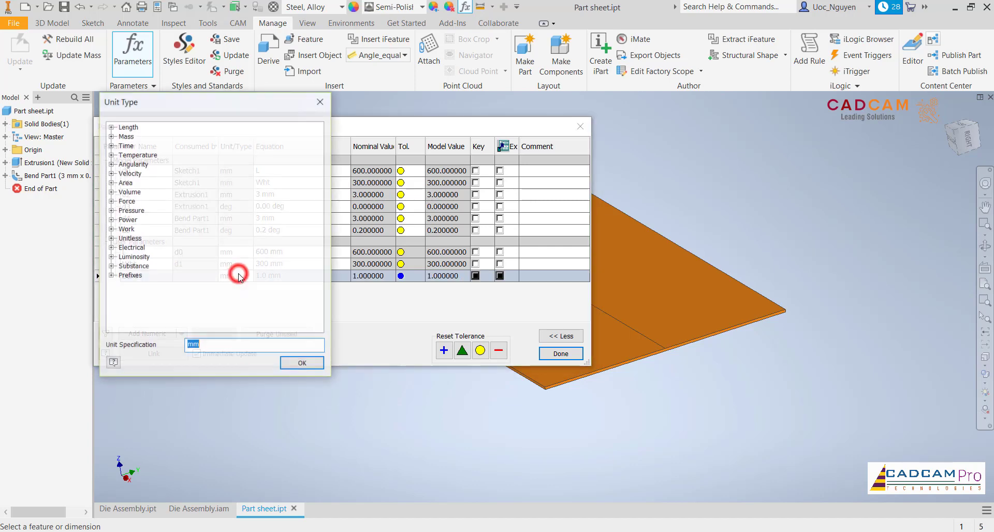
pyautogui.click(110, 163)
pyautogui.click(147, 182)
pyautogui.click(303, 363)
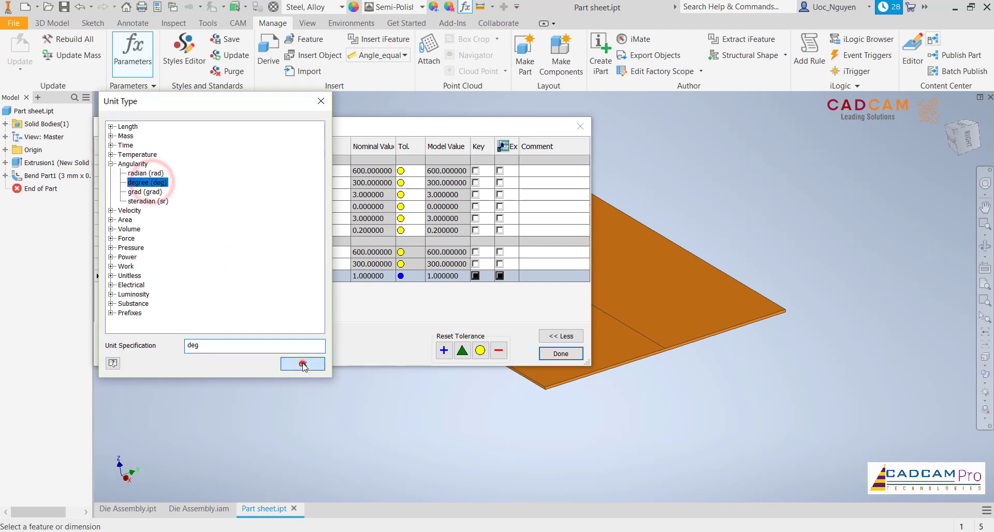
pyautogui.click(287, 275)
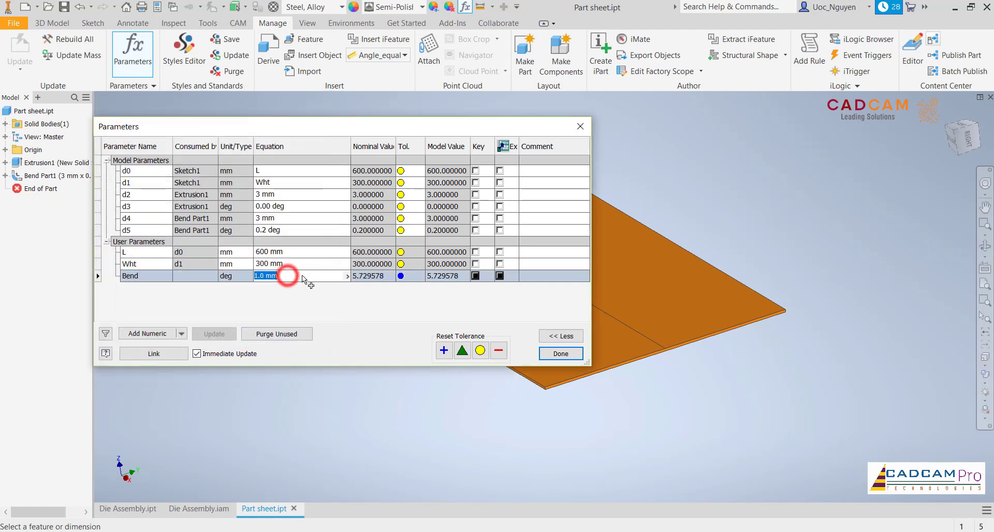
pyautogui.moveTo(302, 276)
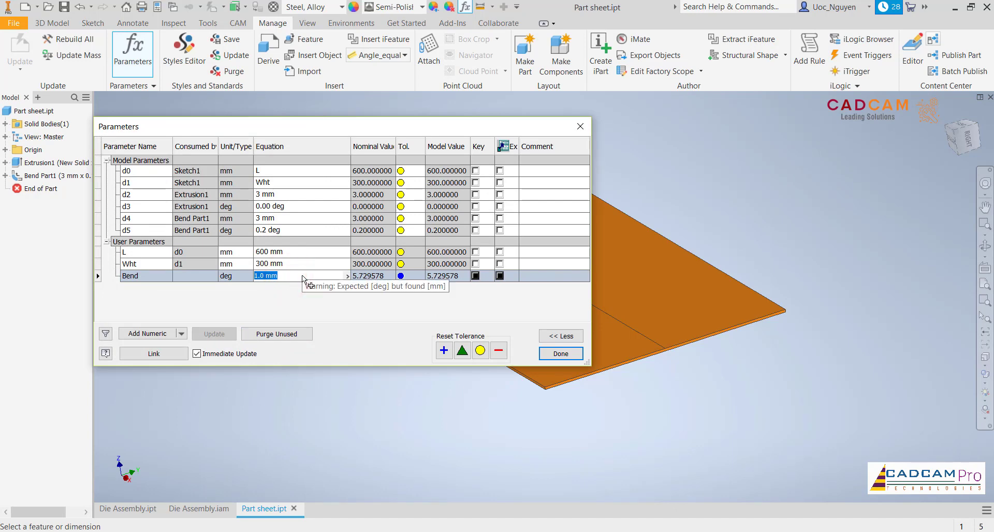
pyautogui.write('0.2')
pyautogui.press('Return')
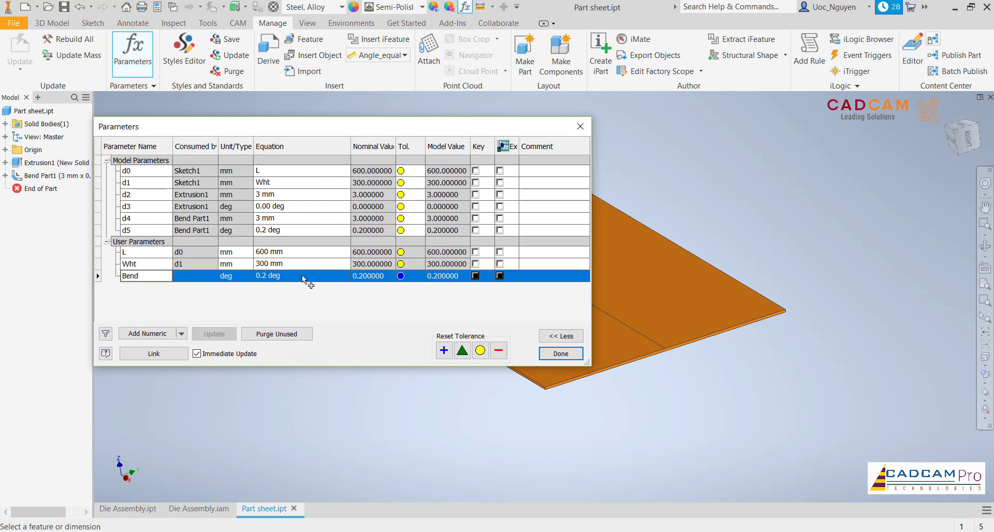
# - Enter Bend as d5's equation and close the Parameters dialog with Done
pyautogui.click(287, 229)
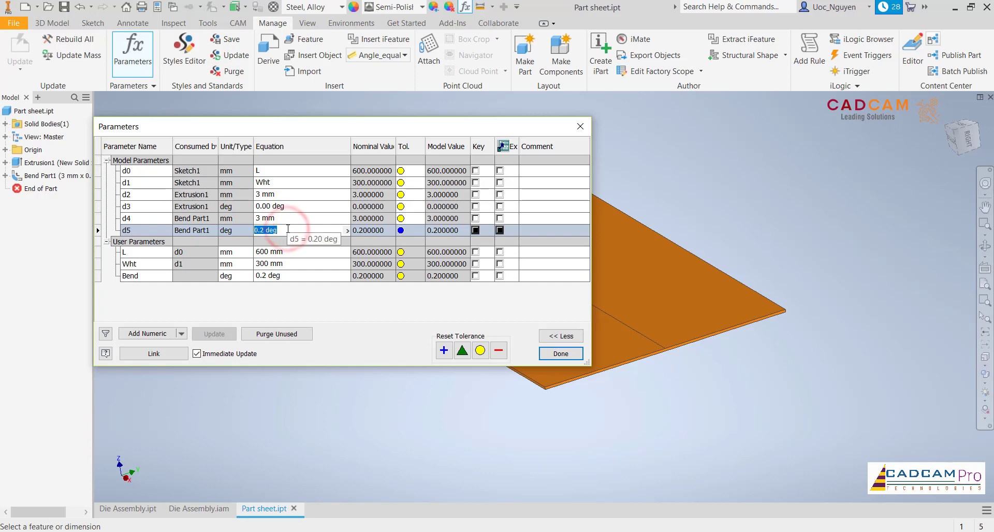
pyautogui.write('Bend')
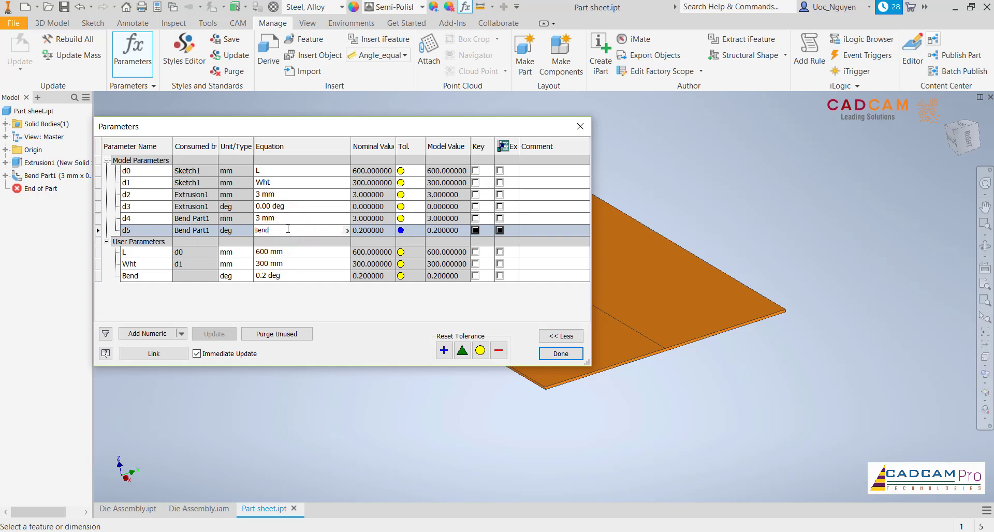
pyautogui.press('Return')
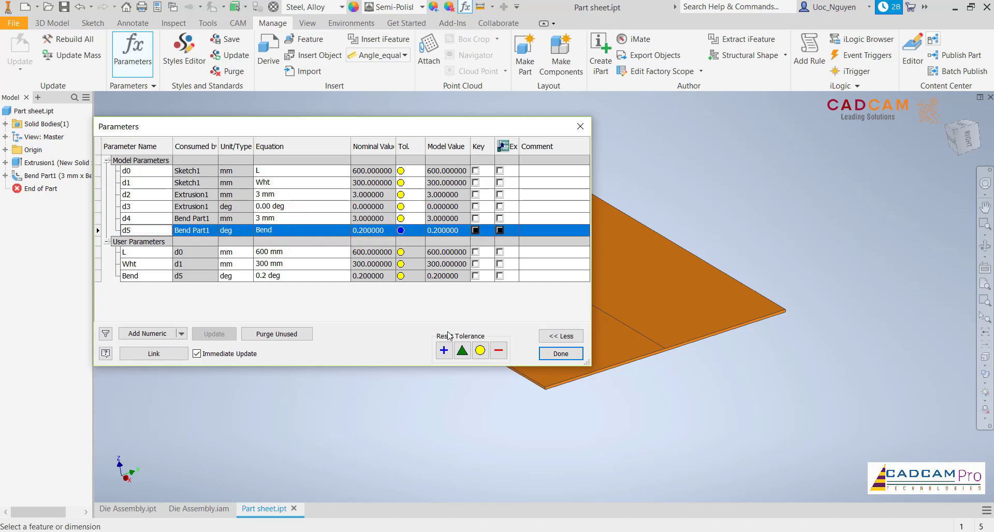
pyautogui.click(560, 355)
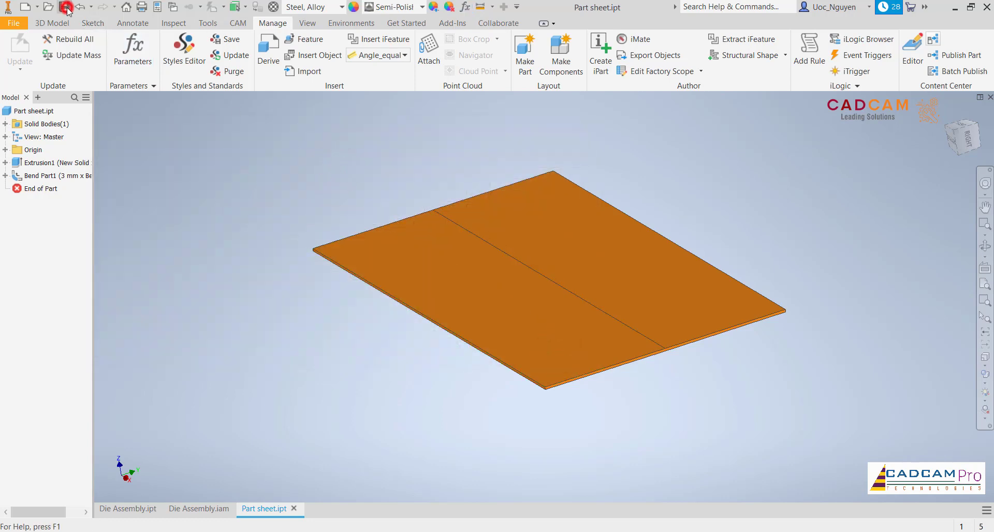
# - In Die Assembly.iam, fit the view, turn to the front, and edit the die in place
pyautogui.click(191, 508)
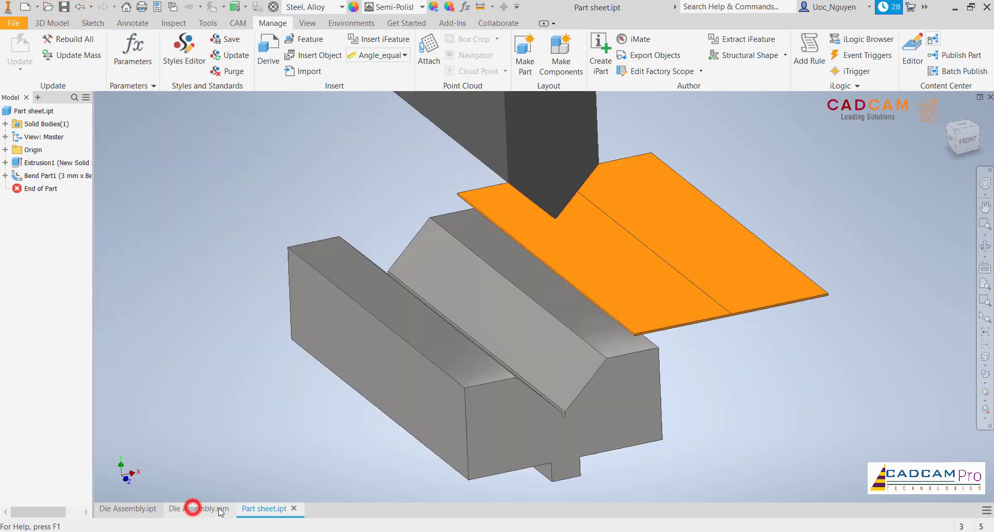
pyautogui.click(242, 256)
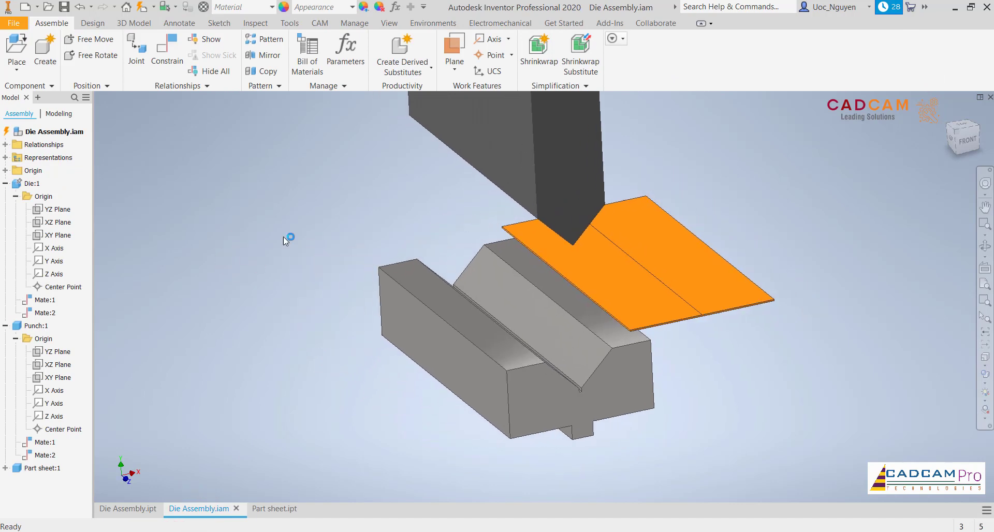
pyautogui.press('F5')
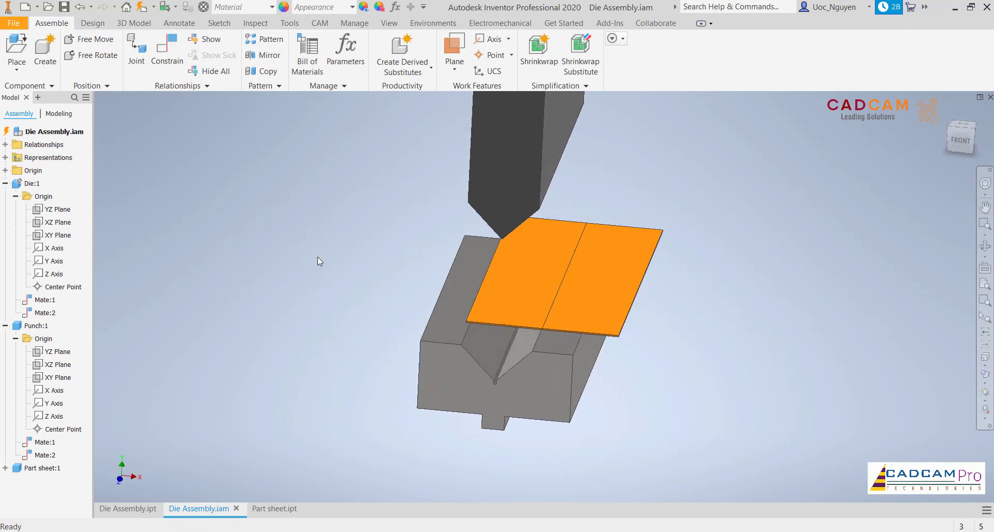
pyautogui.rightClick(438, 362)
pyautogui.click(446, 394)
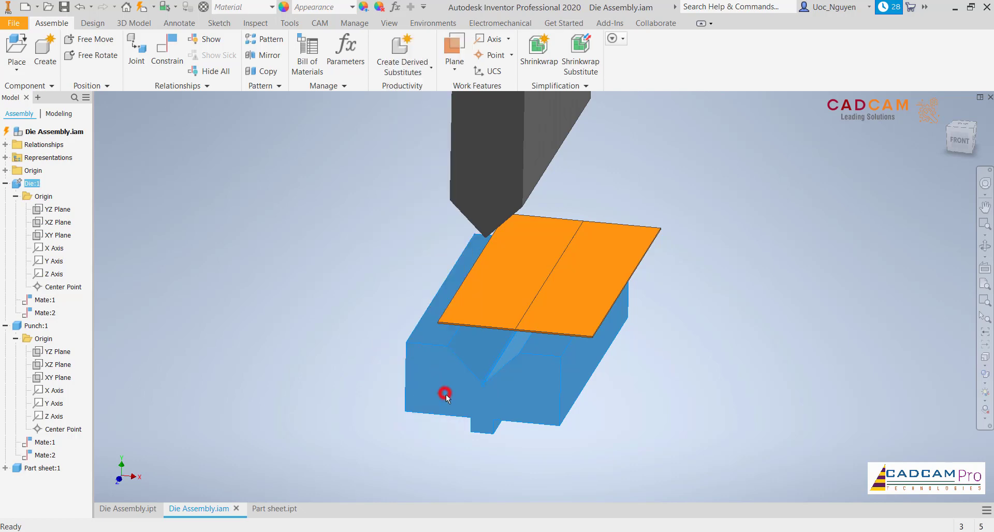
# - Fillet both V-groove top edges at 3 mm radius and return to the assembly
pyautogui.scroll(-5, 464, 340)
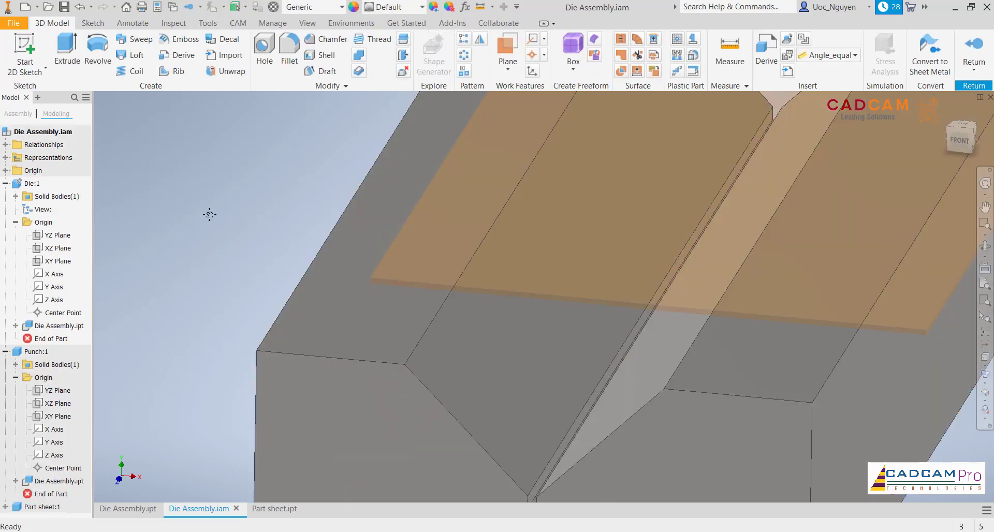
pyautogui.click(290, 58)
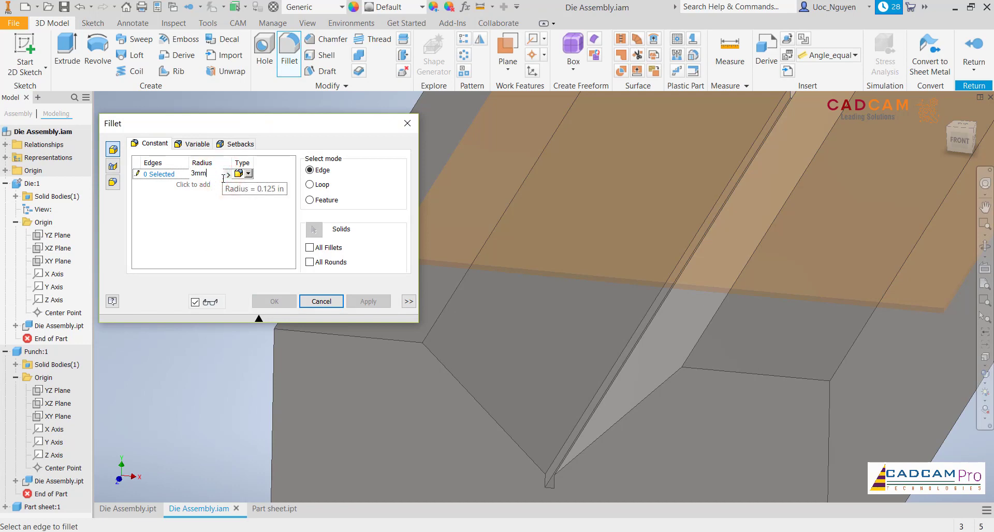
pyautogui.click(233, 224)
pyautogui.click(425, 332)
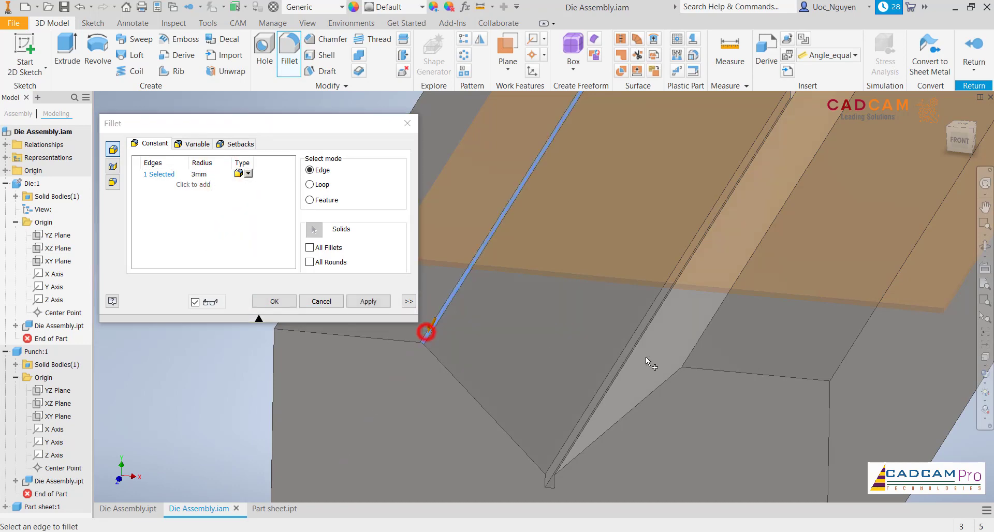
pyautogui.click(691, 350)
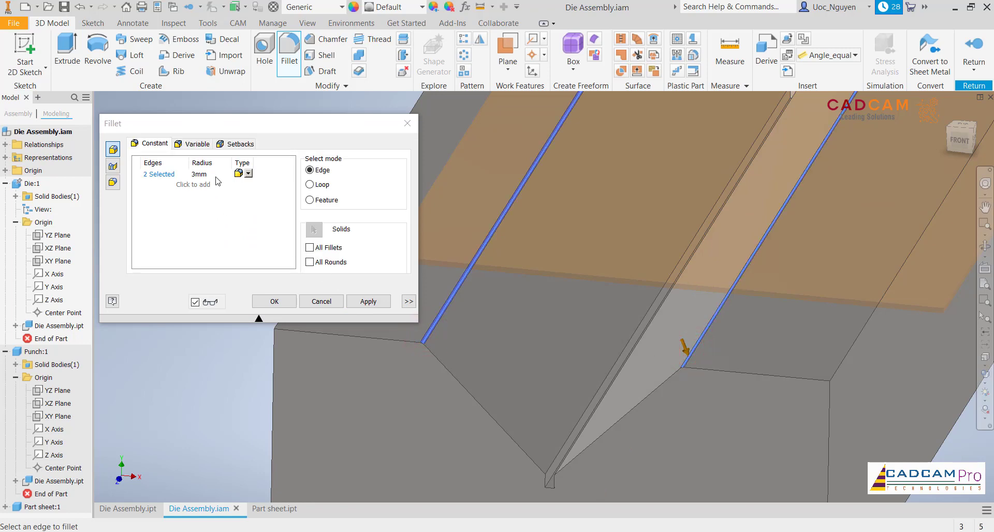
pyautogui.click(265, 302)
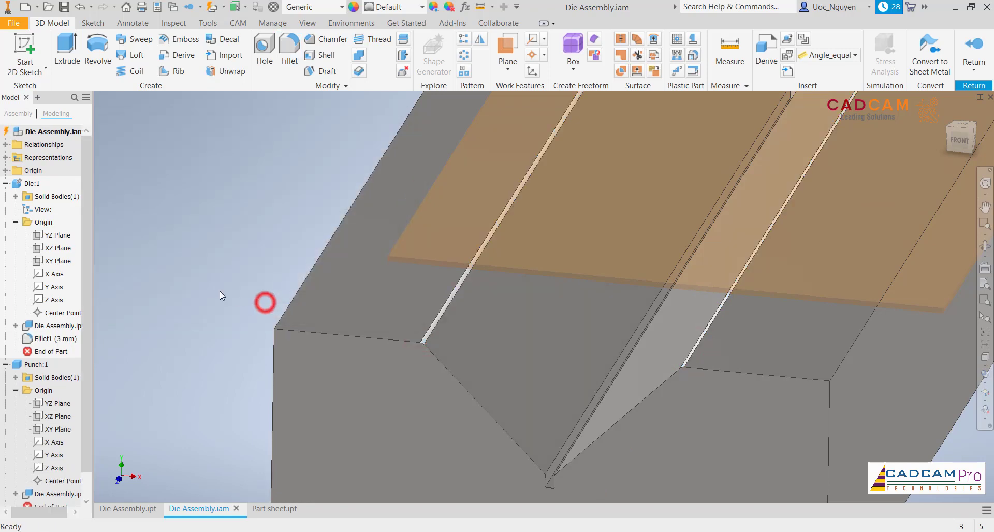
pyautogui.scroll(5, 258, 268)
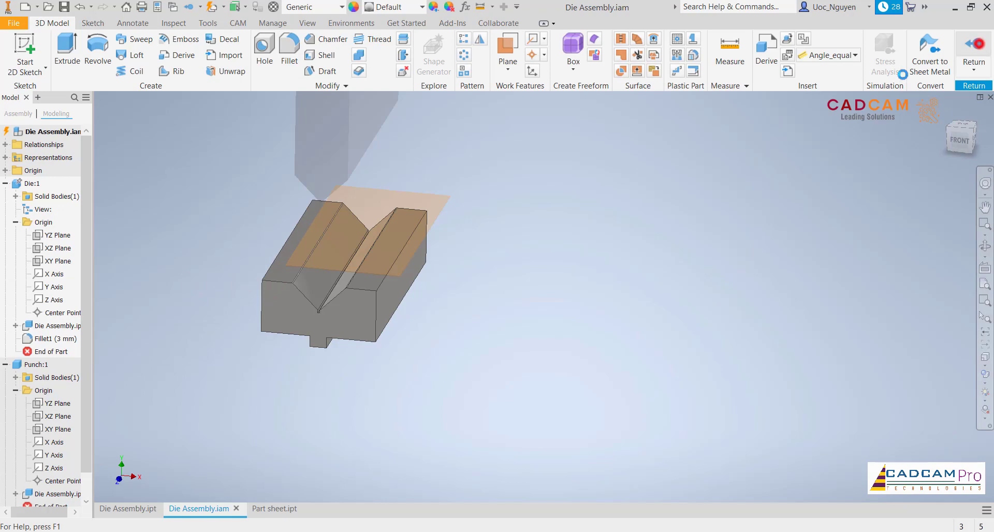
pyautogui.click(974, 46)
pyautogui.moveTo(506, 327)
pyautogui.keyDown('shift'); pyautogui.mouseDown(button='middle')
pyautogui.moveTo(598, 328)
pyautogui.moveTo(147, 253)
pyautogui.mouseUp(button='middle'); pyautogui.keyUp('shift')
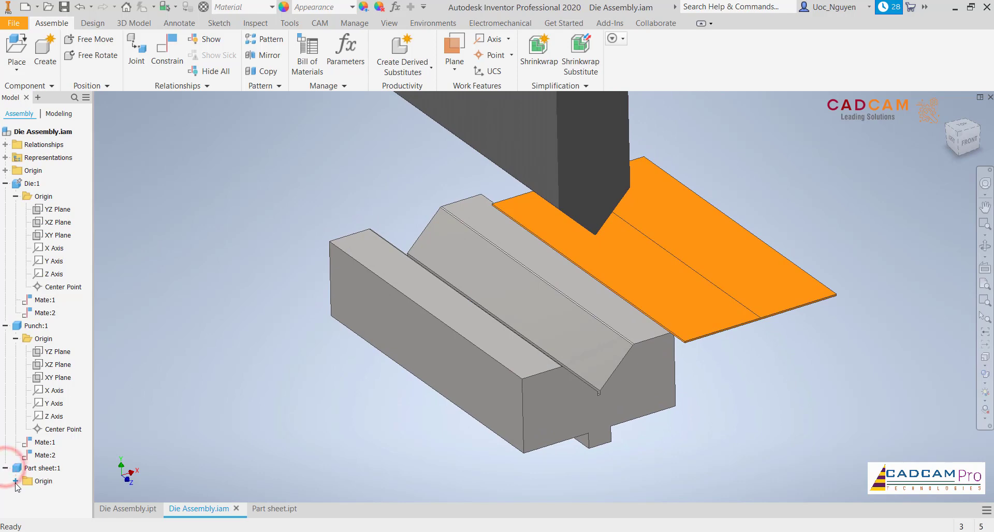
# - Constrain Die:1's YZ Plane to Part sheet:1's XZ Plane, keeping the Mate solution
pyautogui.click(15, 481)
pyautogui.moveTo(211, 305); pyautogui.dragTo(247, 285, button='middle')
pyautogui.rightClick(264, 243)
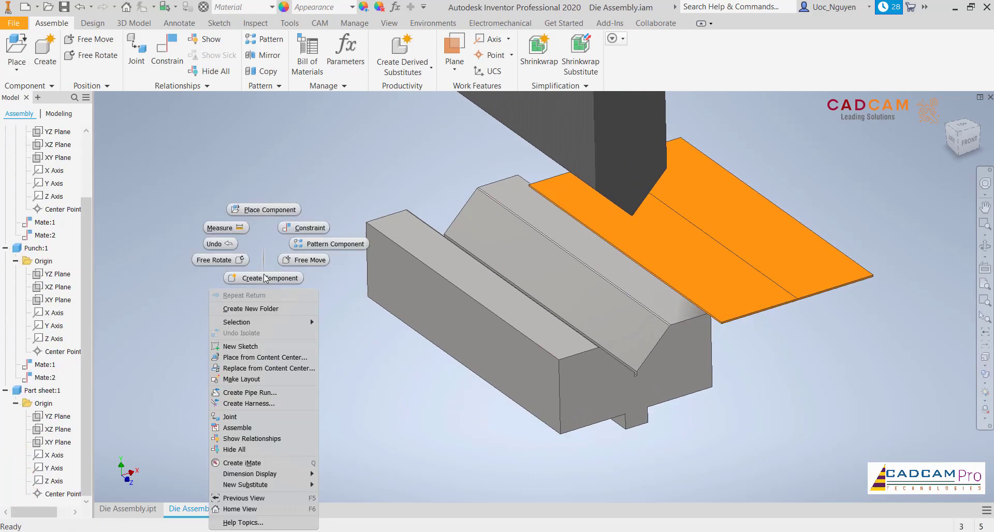
pyautogui.click(298, 228)
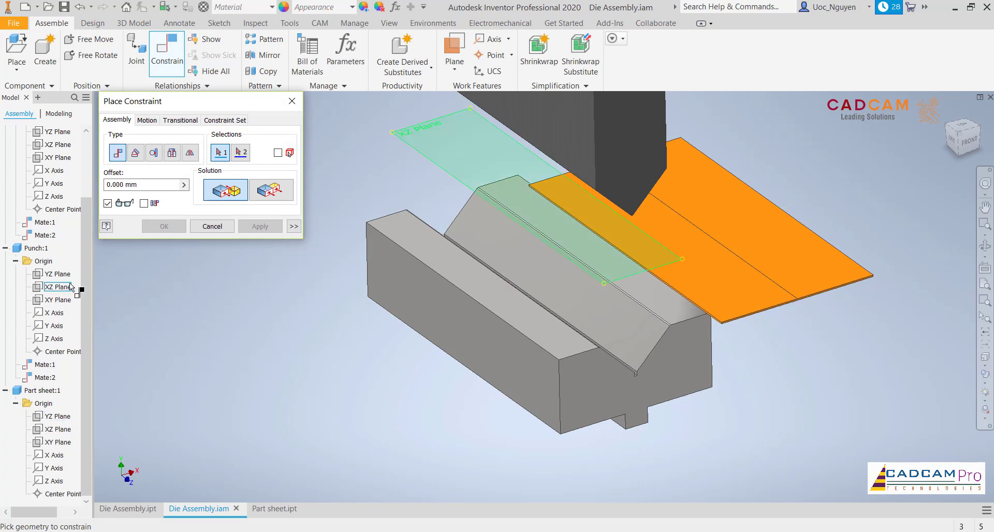
pyautogui.moveTo(82, 287); pyautogui.dragTo(75, 203)
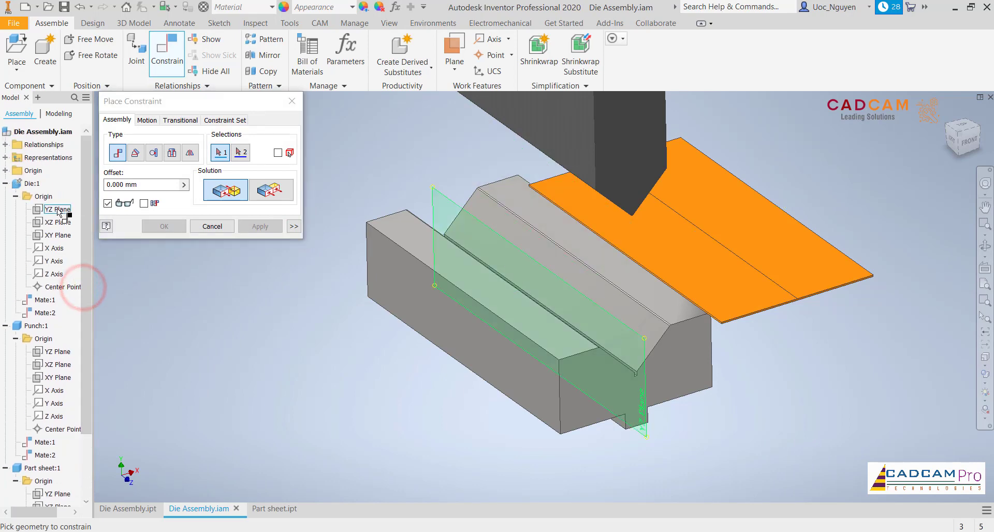
pyautogui.click(58, 211)
pyautogui.moveTo(86, 287); pyautogui.dragTo(83, 366)
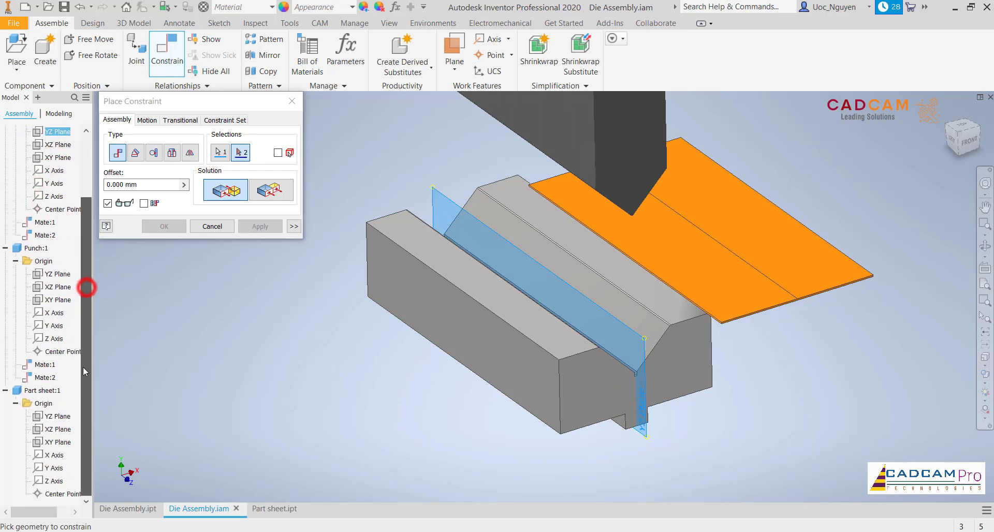
pyautogui.click(57, 430)
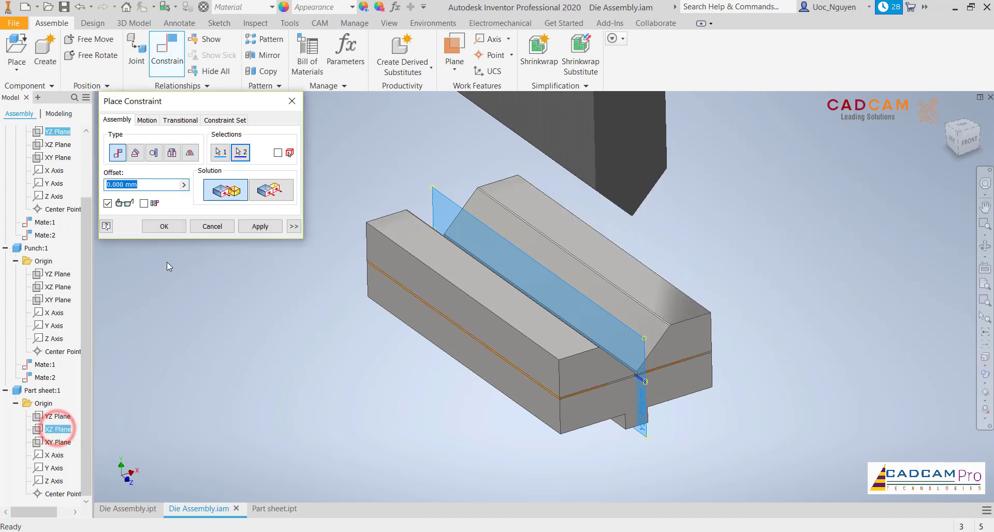
pyautogui.click(266, 190)
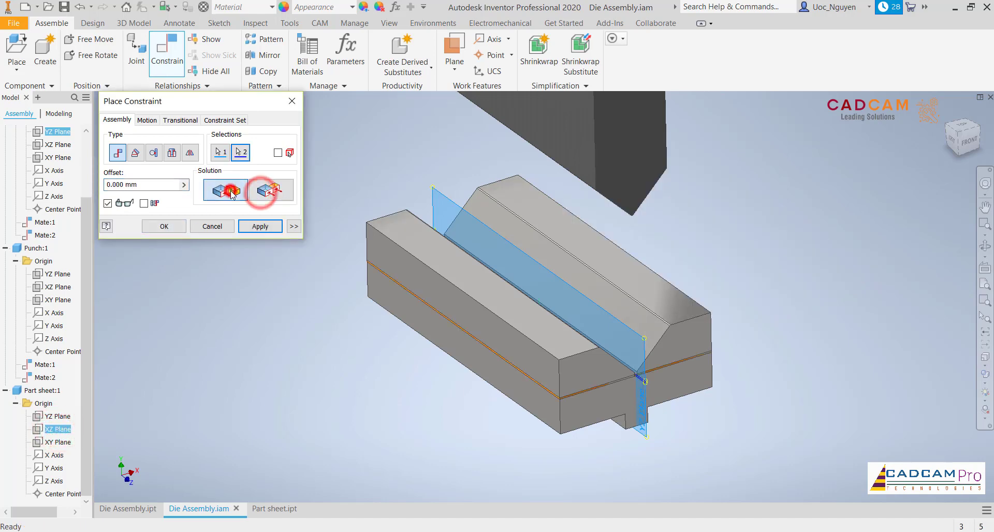
pyautogui.click(227, 190)
# - Apply the mate, then constrain Die XY Plane to sheet XZ Plane as a Mate
pyautogui.click(255, 227)
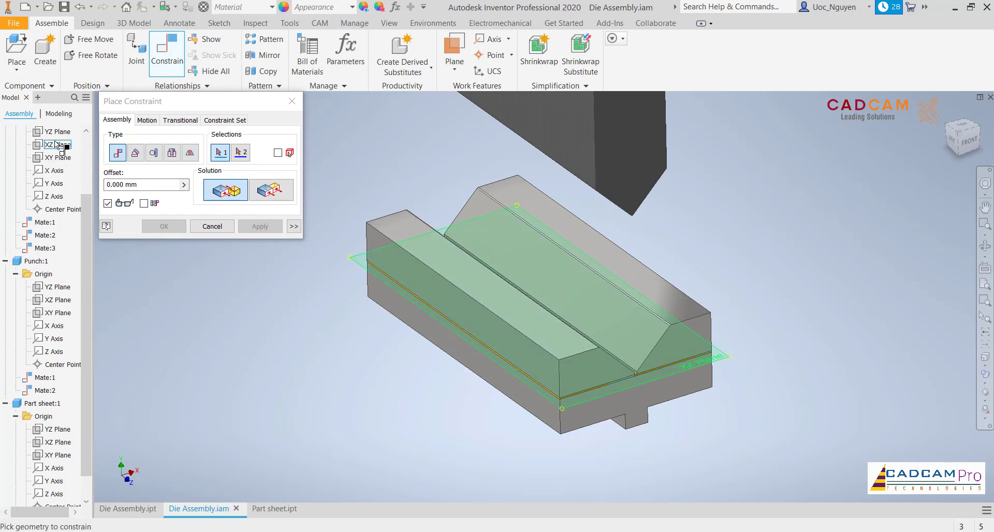
pyautogui.click(57, 158)
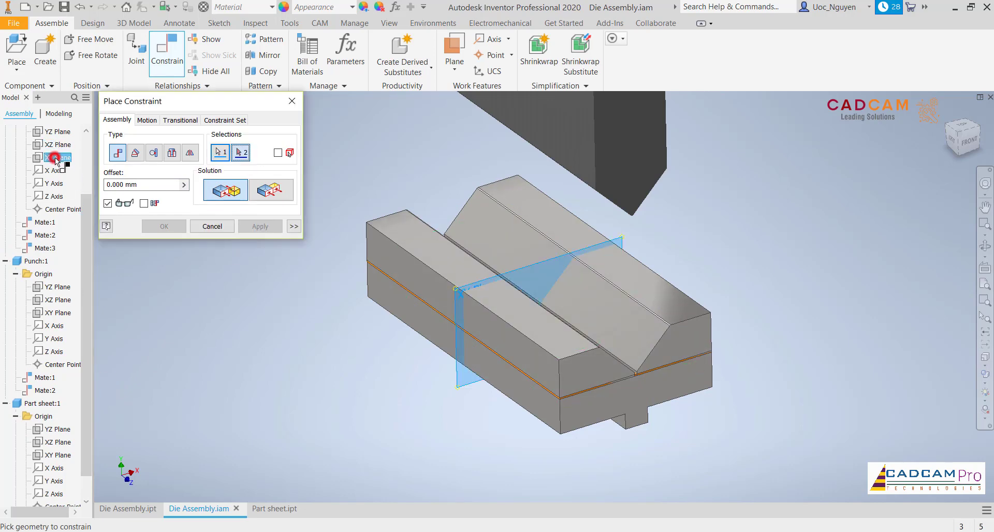
pyautogui.click(58, 443)
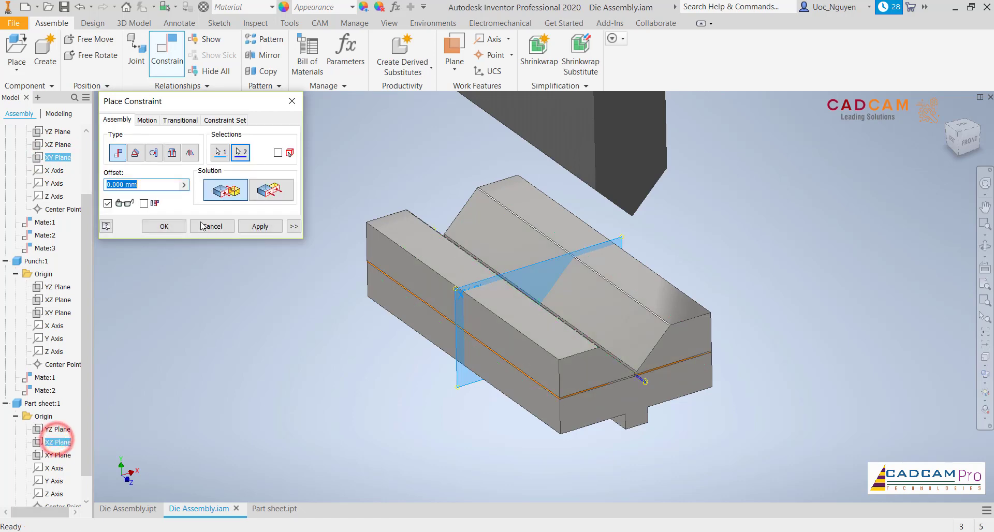
pyautogui.click(260, 192)
pyautogui.click(226, 191)
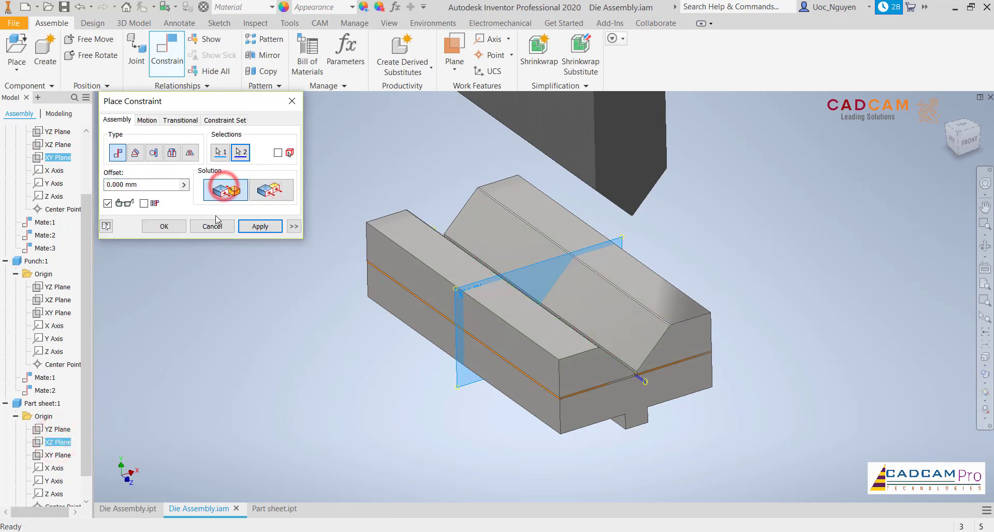
pyautogui.click(164, 226)
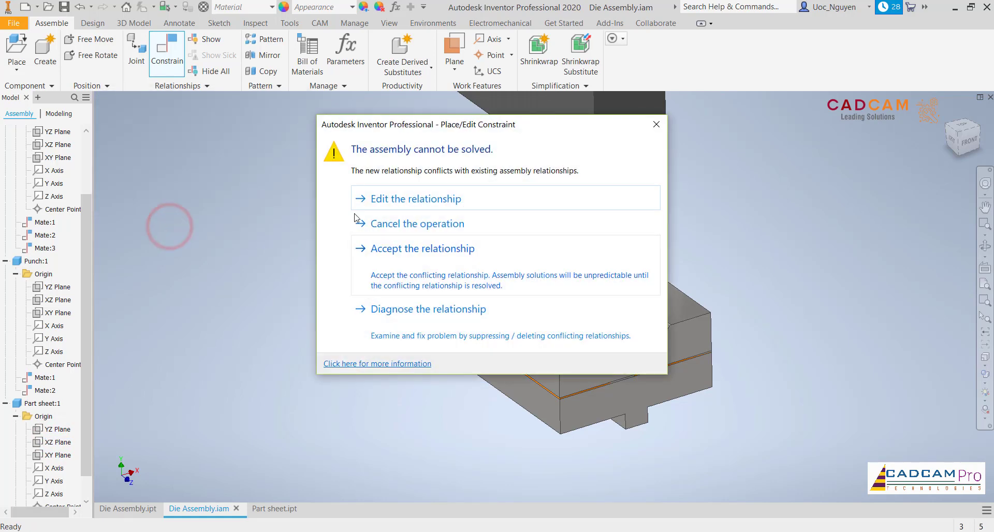
# - Try a Flush solution for the conflicting constraint, then cancel it
pyautogui.click(378, 198)
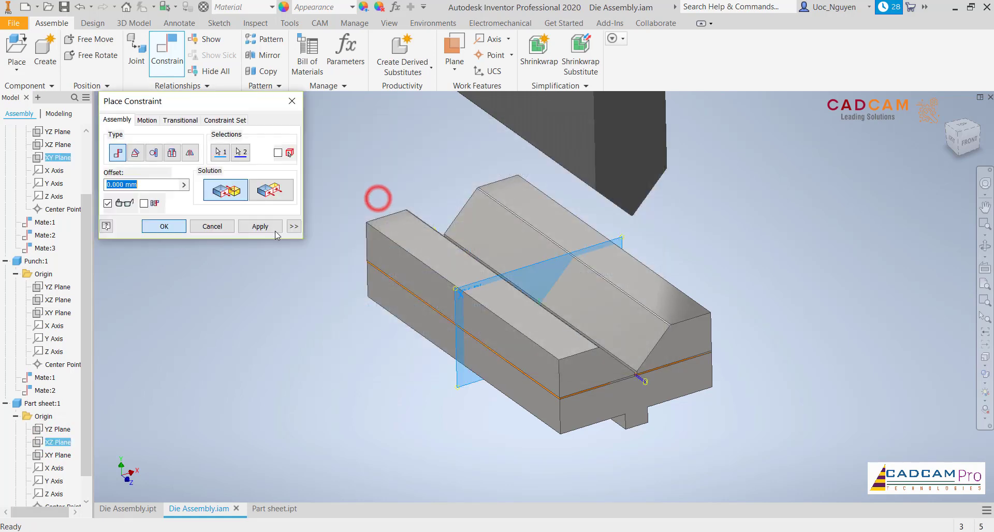
pyautogui.click(271, 191)
pyautogui.click(175, 227)
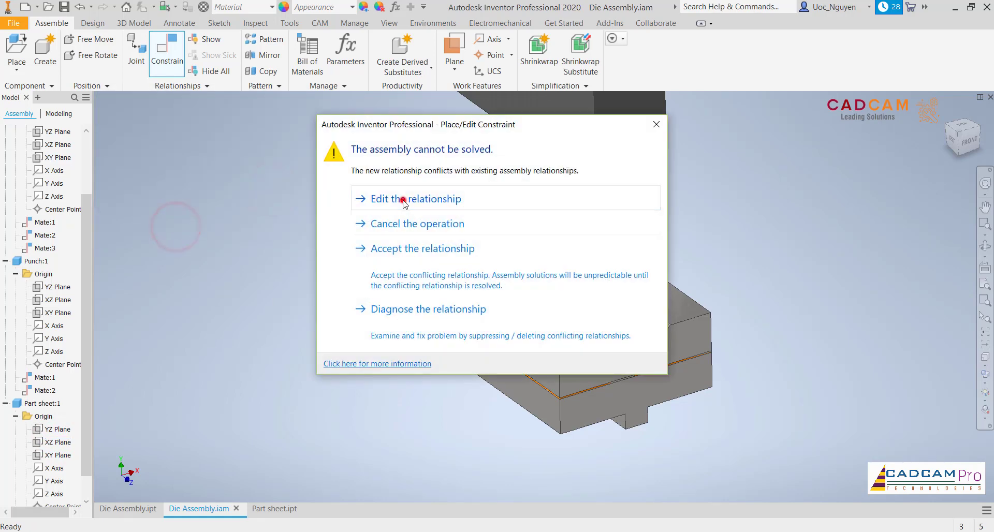
pyautogui.click(403, 201)
pyautogui.click(228, 226)
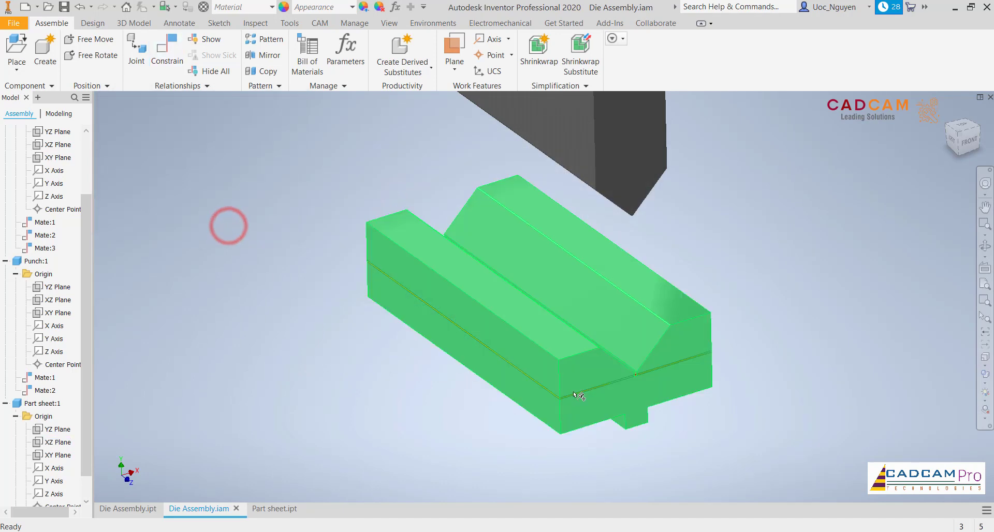
# - Drag the orange sheet up out of the groove onto the top of the die
pyautogui.moveTo(573, 391)
pyautogui.mouseDown()
pyautogui.moveTo(584, 339)
pyautogui.moveTo(563, 336)
pyautogui.mouseUp()
pyautogui.rightClick(284, 262)
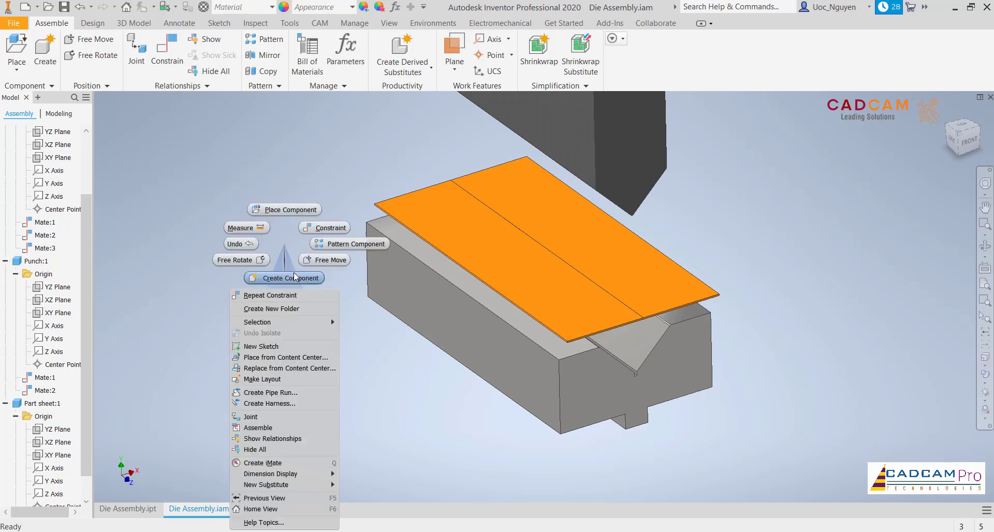
pyautogui.click(325, 228)
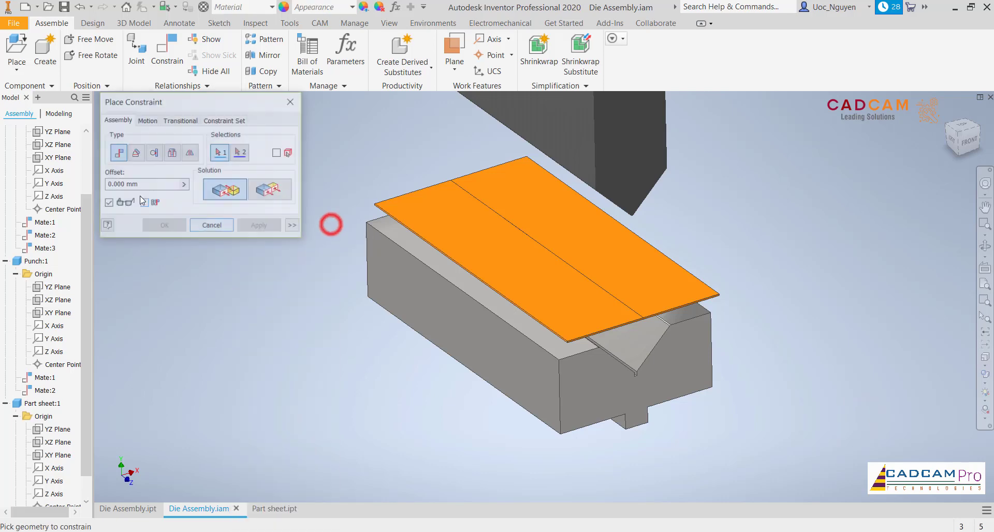
# - Mate Die:1's XY Plane to Part sheet:1's YZ Plane
pyautogui.click(61, 157)
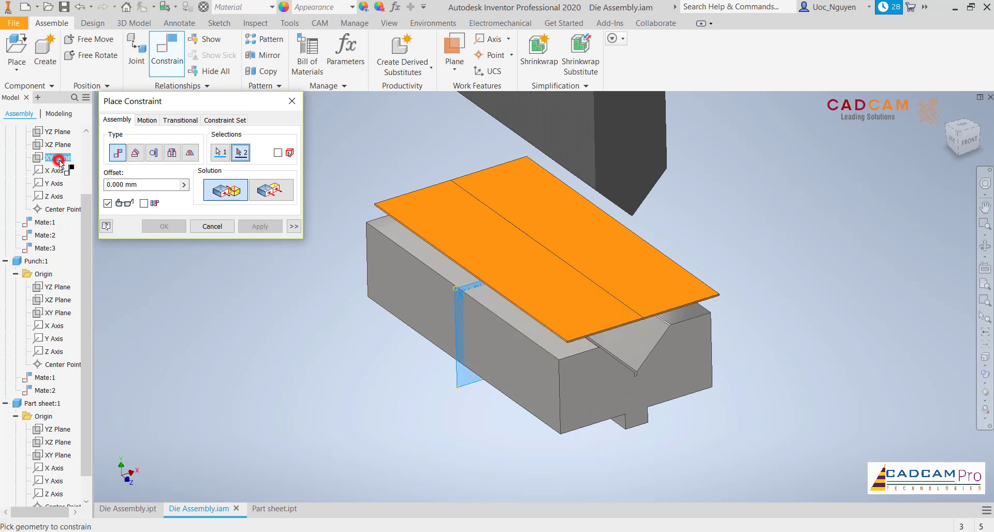
pyautogui.moveTo(83, 231); pyautogui.dragTo(88, 330)
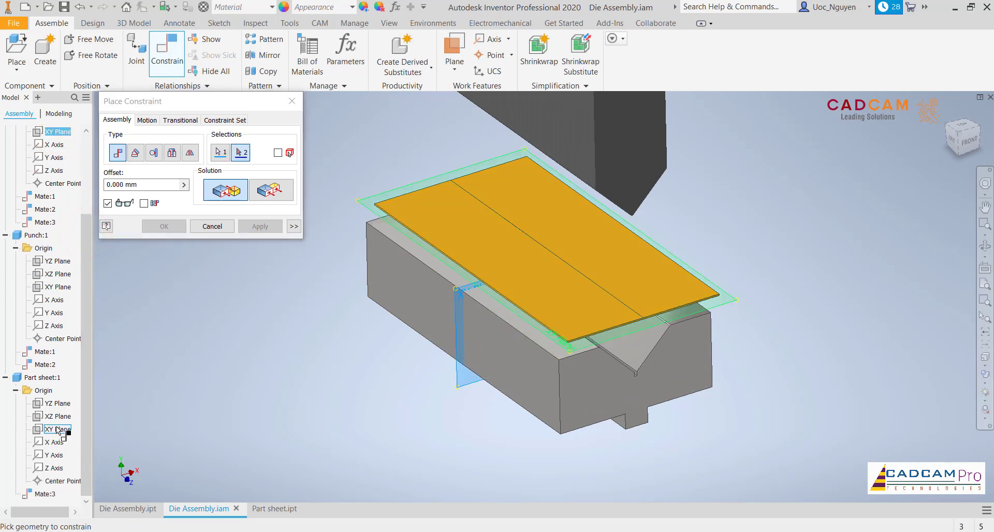
pyautogui.click(58, 404)
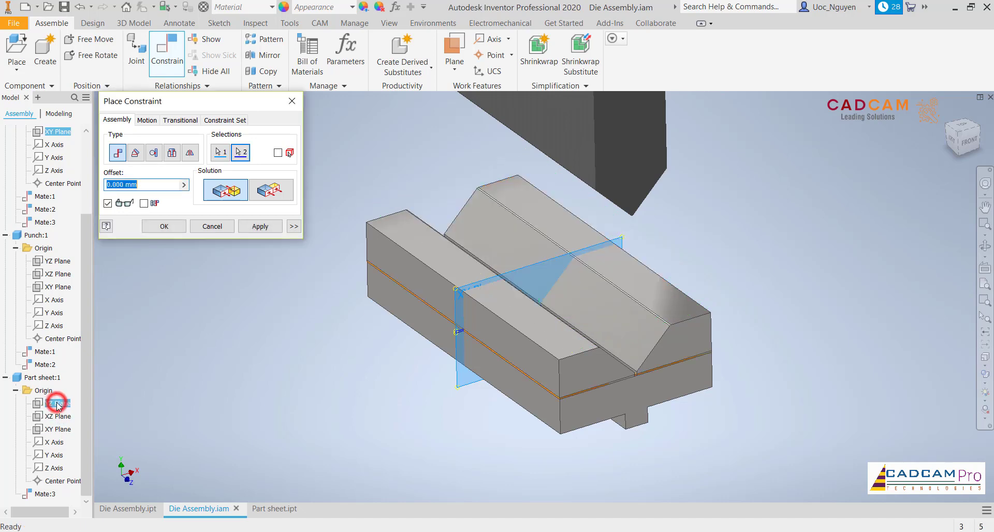
pyautogui.click(176, 227)
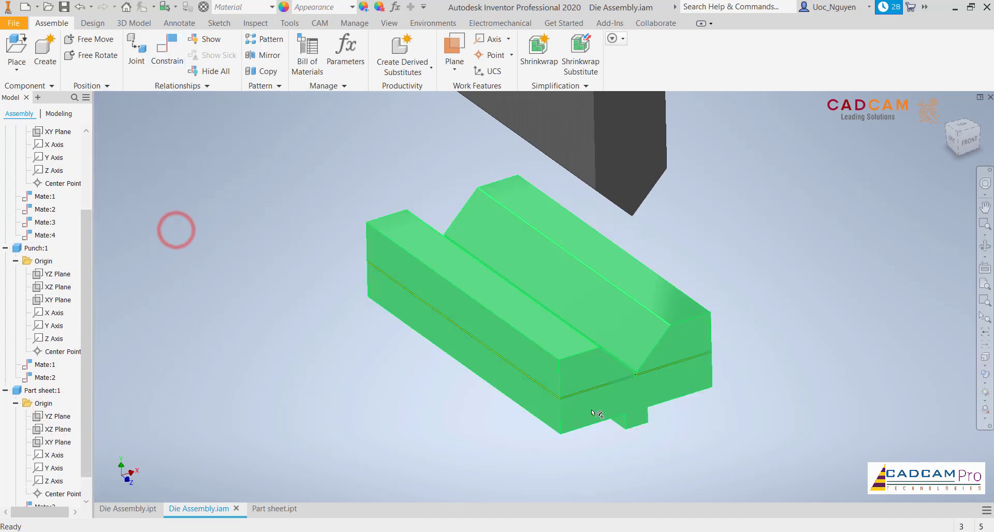
# - Lift the sheet above the V-die and adjust the view toward the front
pyautogui.moveTo(594, 390); pyautogui.dragTo(595, 310)
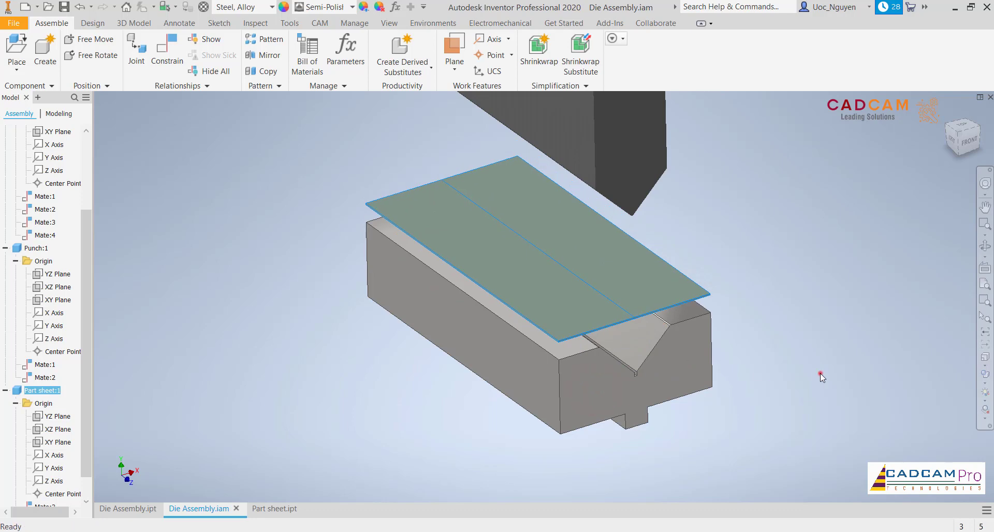
pyautogui.click(820, 374)
pyautogui.keyDown('shift'); pyautogui.moveTo(820, 374); pyautogui.dragTo(815, 394, button='middle'); pyautogui.keyUp('shift')
pyautogui.scroll(3, 458, 291)
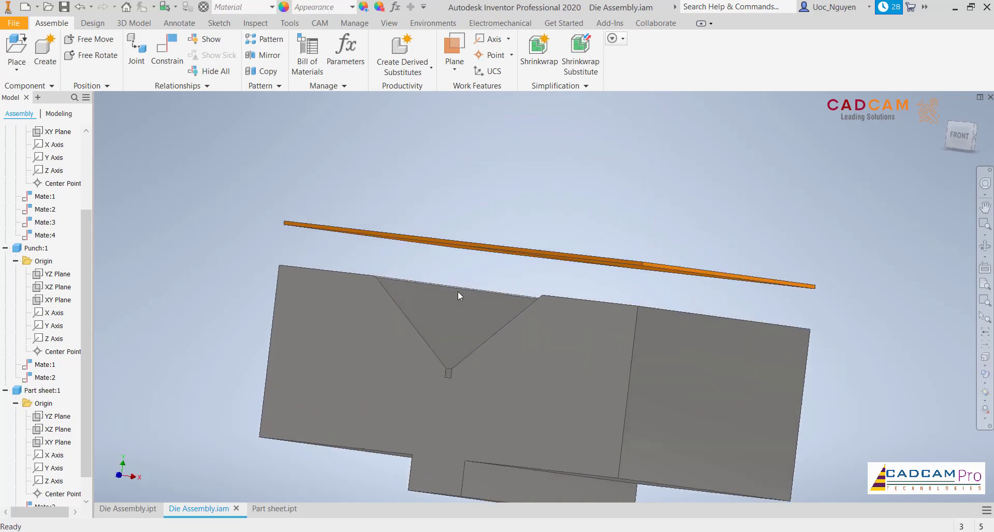
pyautogui.rightClick(404, 247)
# - Add Tangent:1 between the orange sheet and the die's filleted groove edge so the sheet rests on the die
pyautogui.click(433, 227)
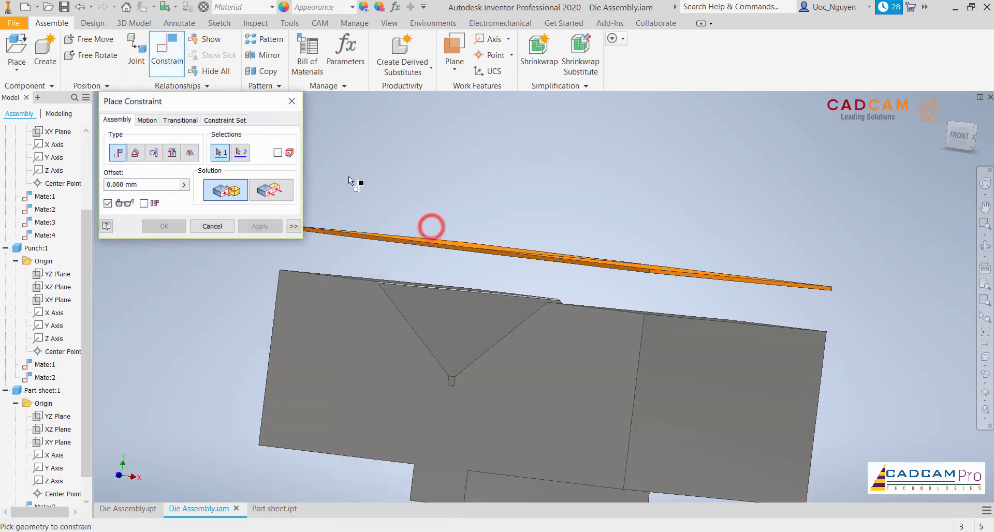
pyautogui.click(154, 154)
pyautogui.moveTo(421, 262)
pyautogui.keyDown('shift'); pyautogui.mouseDown(button='middle')
pyautogui.moveTo(515, 264)
pyautogui.moveTo(592, 229)
pyautogui.moveTo(578, 274)
pyautogui.moveTo(583, 253)
pyautogui.mouseUp(button='middle'); pyautogui.keyUp('shift')
pyautogui.click(592, 228)
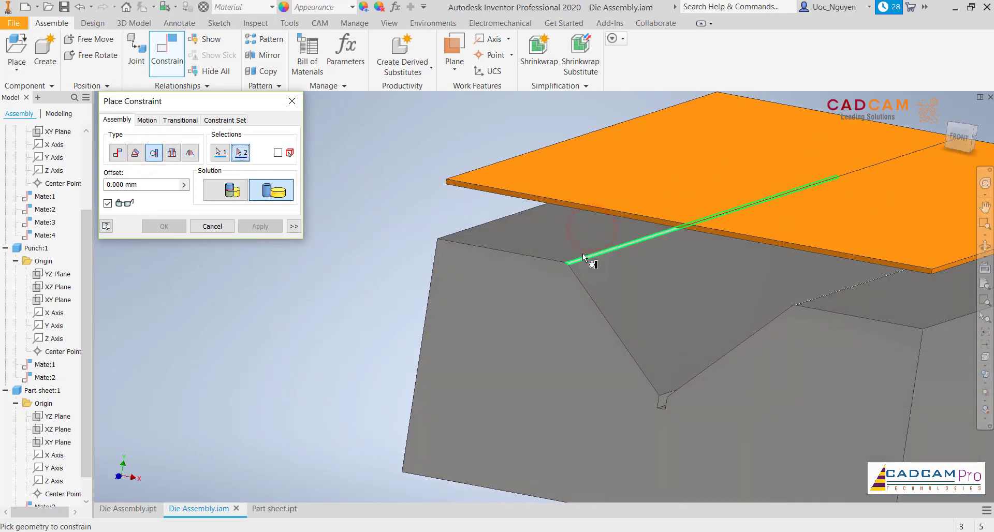
pyautogui.scroll(5, 582, 254)
pyautogui.click(579, 287)
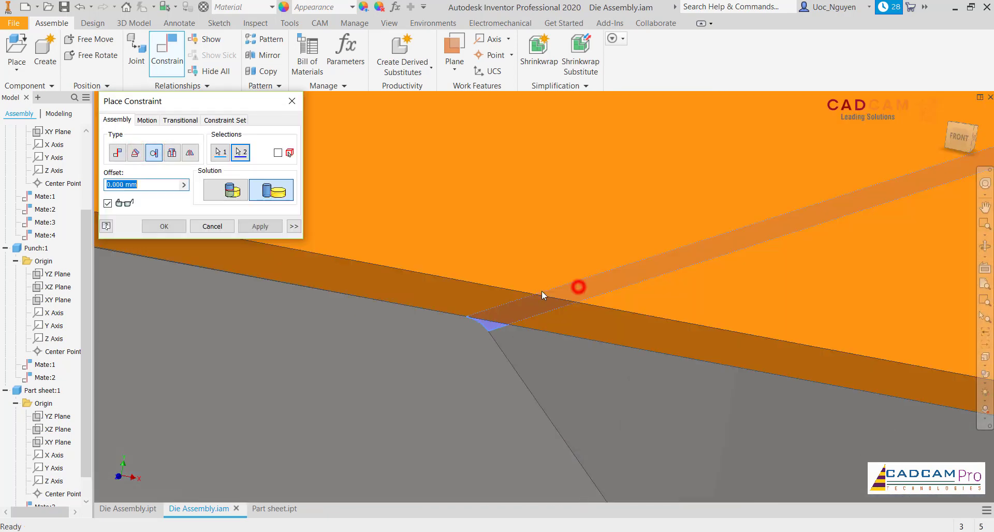
pyautogui.click(236, 195)
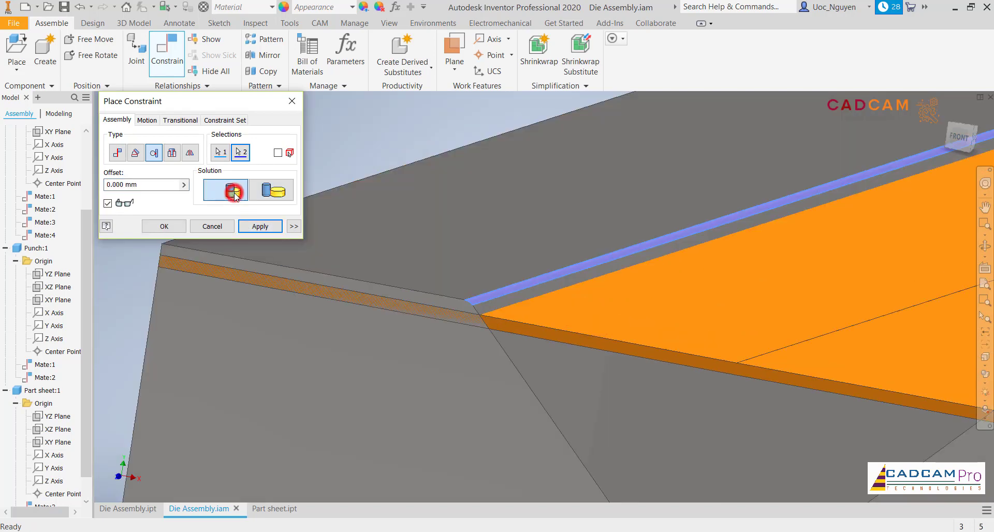
pyautogui.click(269, 190)
pyautogui.click(186, 228)
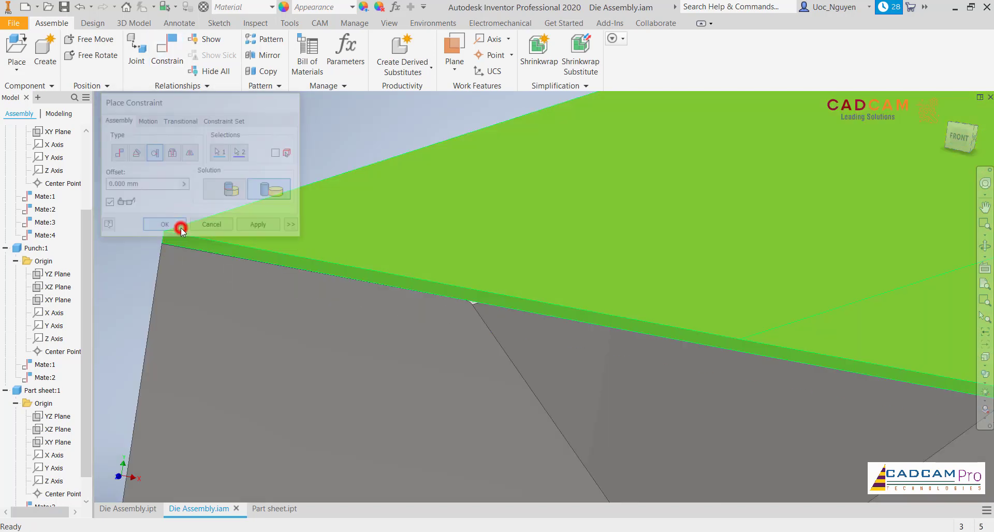
# - Bring the die and punch into view and call up the viewport menu for another constraint
pyautogui.scroll(-10, 178, 223)
pyautogui.scroll(-2, 361, 191)
pyautogui.keyDown('shift'); pyautogui.moveTo(452, 236); pyautogui.dragTo(508, 241, button='middle'); pyautogui.keyUp('shift')
pyautogui.rightClick(509, 241)
# - Start a Tangent constraint between the punch tip's rounded edge and the orange sheet's top face
pyautogui.click(534, 227)
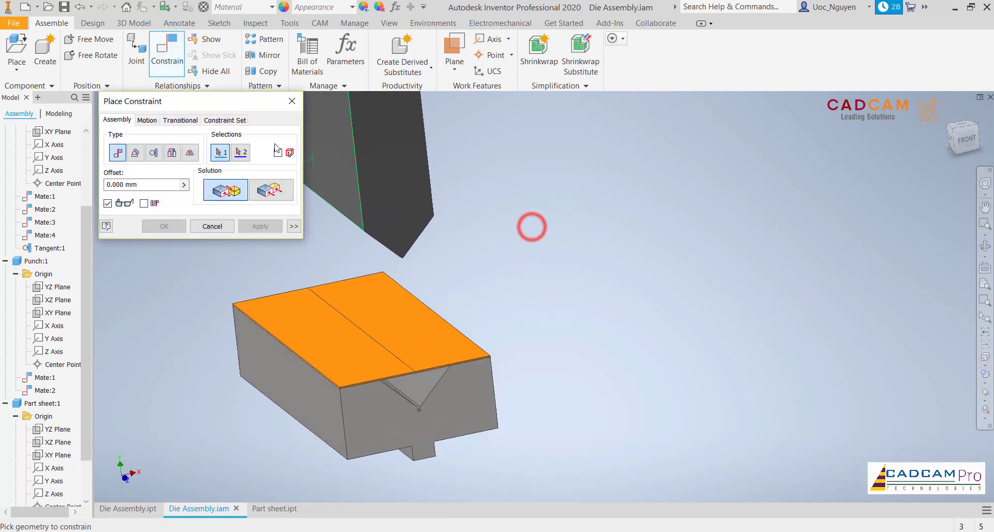
pyautogui.click(155, 153)
pyautogui.scroll(2, 449, 265)
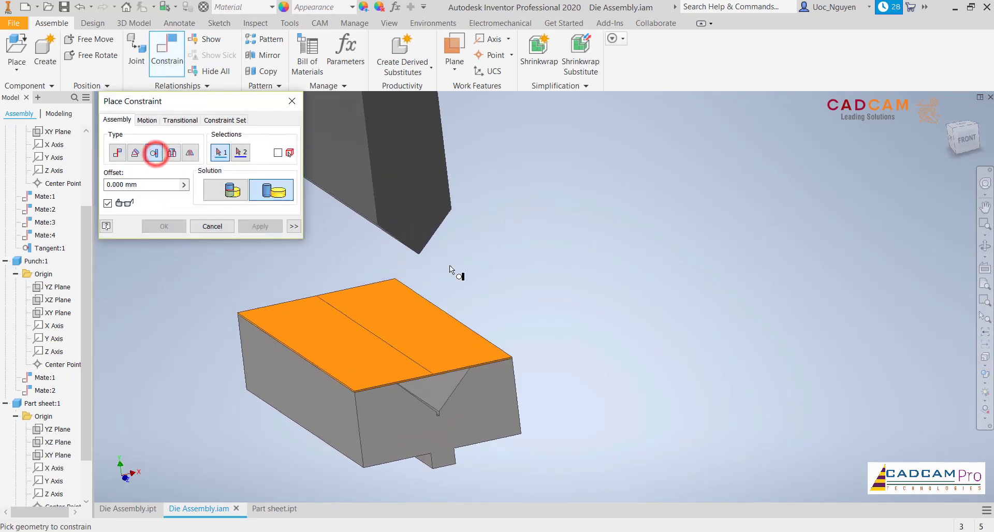
pyautogui.scroll(3, 467, 238)
pyautogui.scroll(3, 467, 234)
pyautogui.click(461, 173)
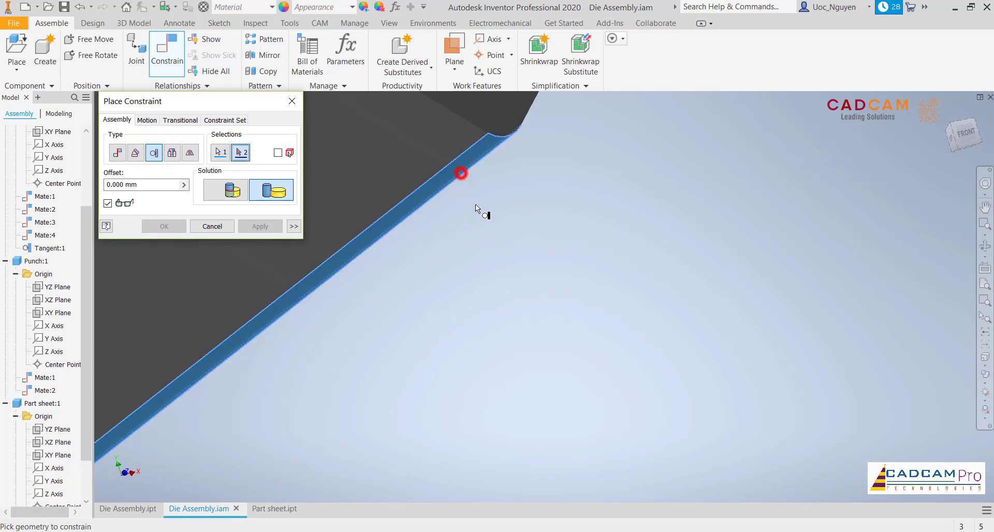
pyautogui.scroll(-3, 476, 203)
pyautogui.scroll(-2, 479, 223)
pyautogui.scroll(2, 510, 427)
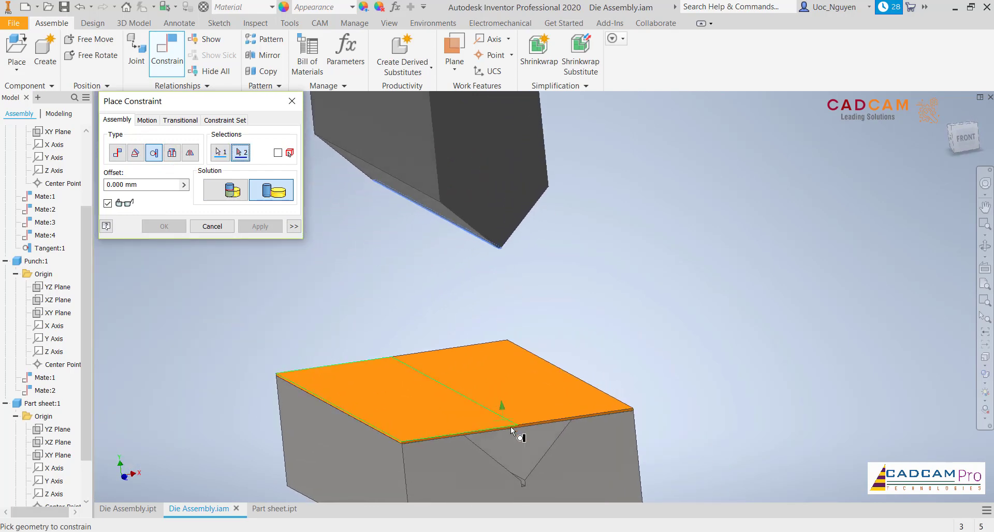
pyautogui.scroll(3, 518, 415)
pyautogui.scroll(2, 541, 356)
pyautogui.scroll(1, 860, 417)
pyautogui.click(859, 417)
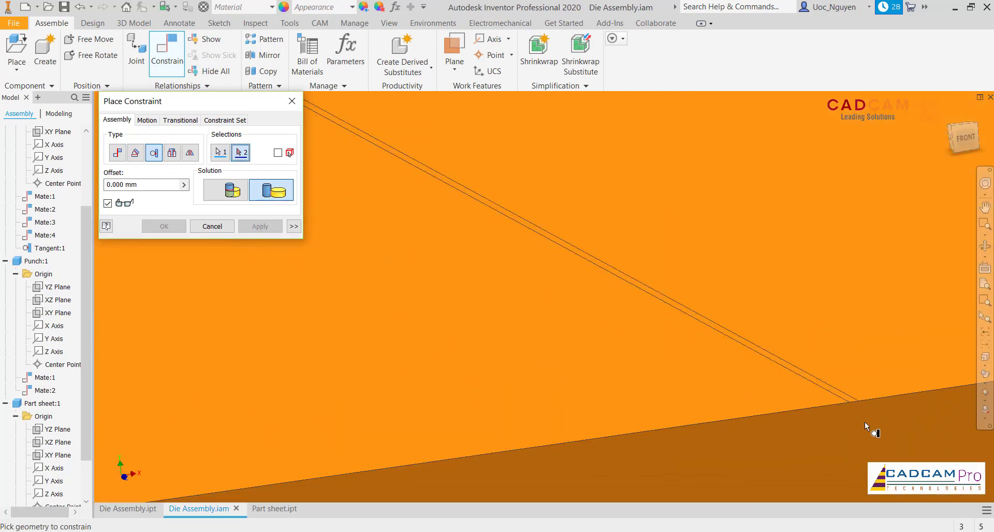
# - Use the Outside solution and apply it as Tangent:2, ending the constraint command
pyautogui.scroll(-3, 626, 350)
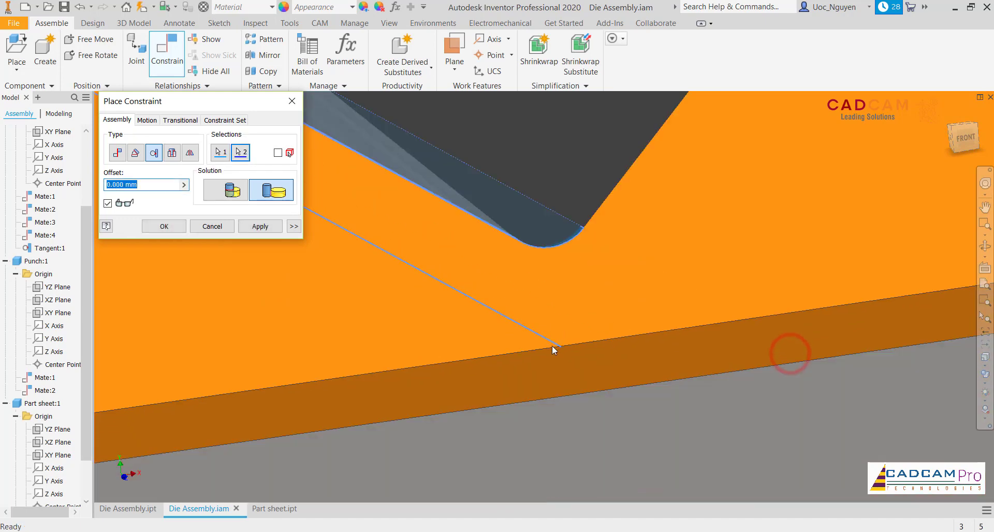
pyautogui.scroll(-2, 665, 294)
pyautogui.scroll(-1, 560, 261)
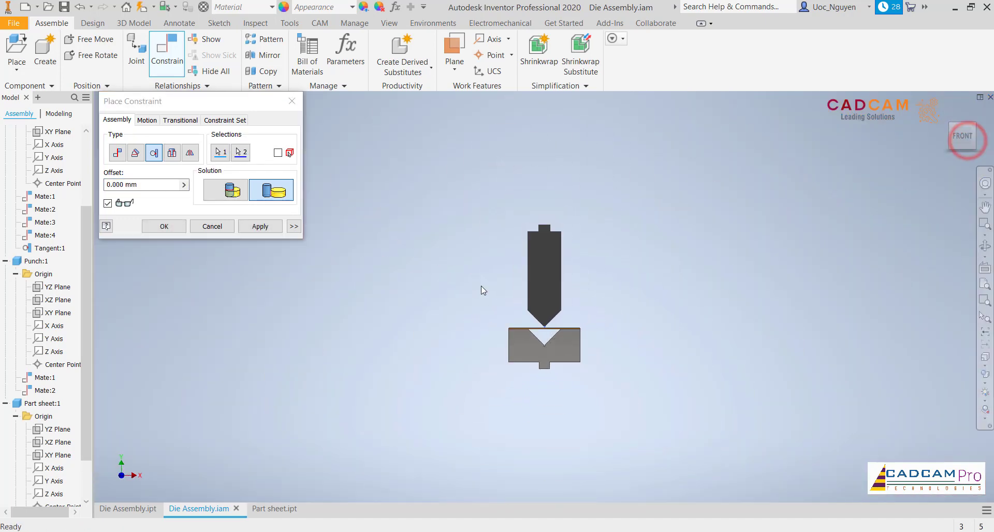
pyautogui.scroll(3, 552, 331)
pyautogui.click(226, 191)
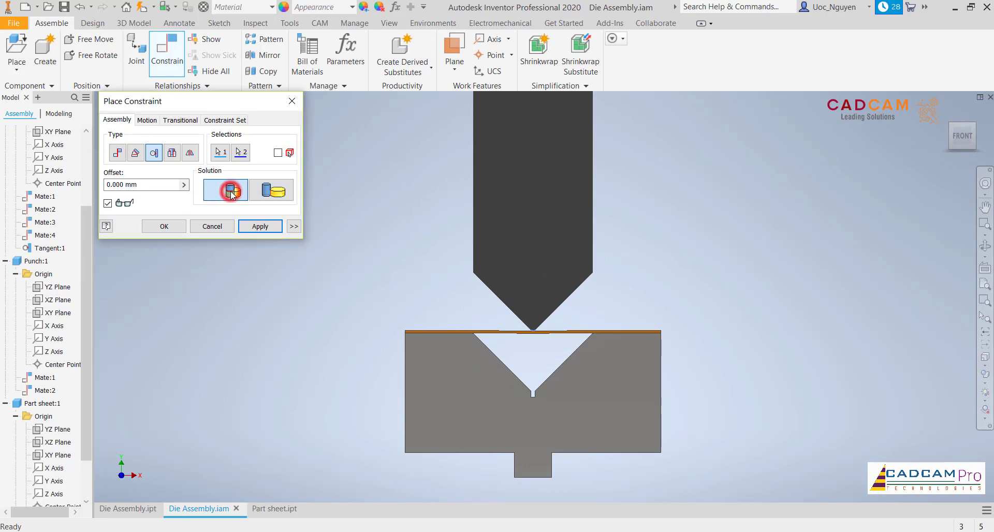
pyautogui.scroll(3, 543, 350)
pyautogui.scroll(3, 539, 384)
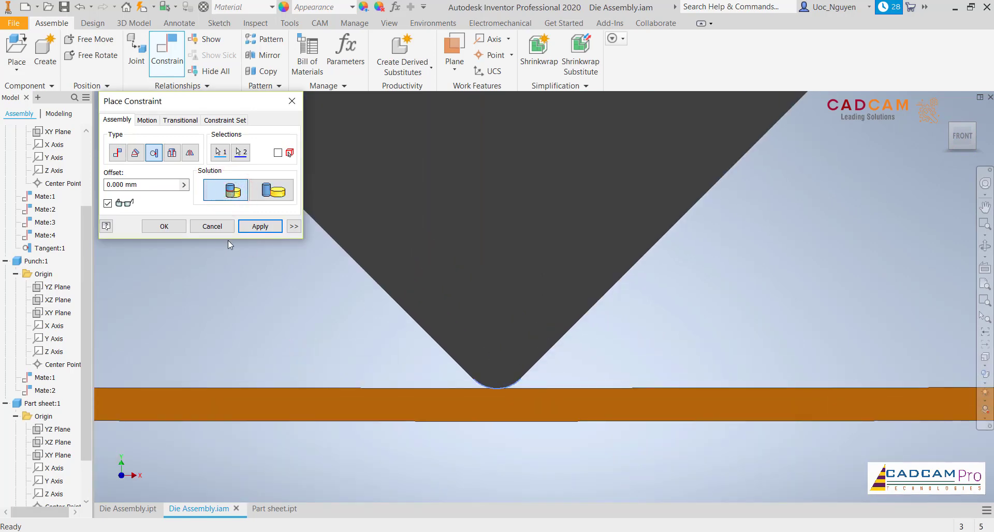
pyautogui.click(174, 226)
pyautogui.press('F5')
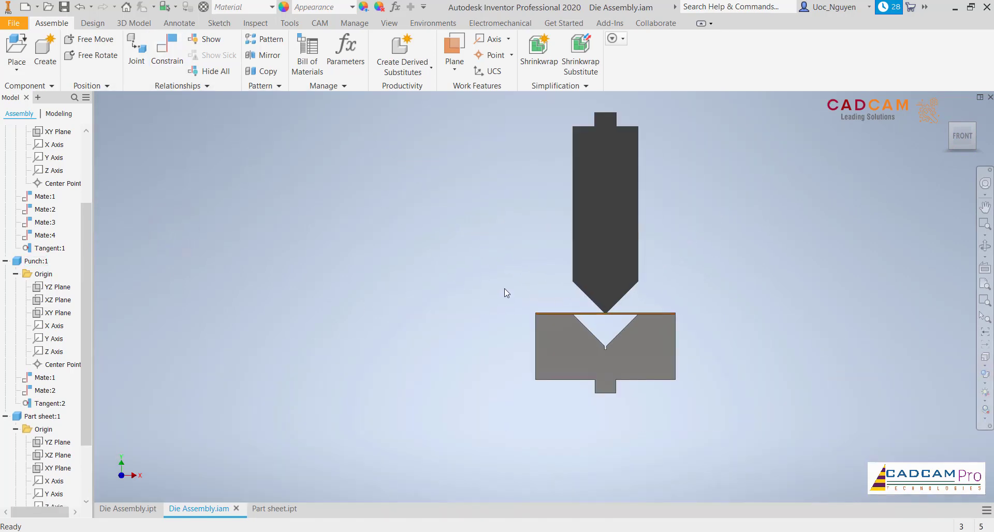
# - Suppress the Tangent:1 constraint in the model browser
pyautogui.click(601, 305)
pyautogui.click(465, 273)
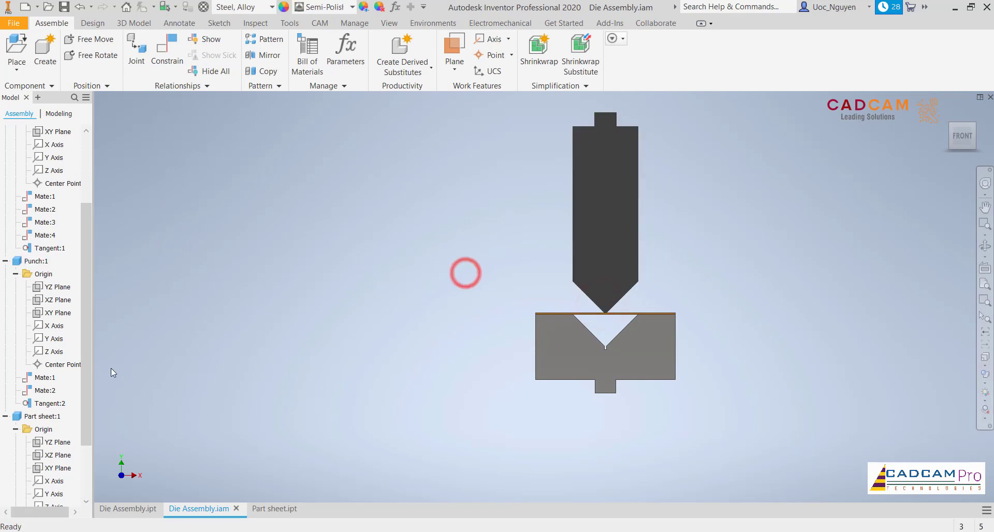
pyautogui.moveTo(85, 380); pyautogui.dragTo(86, 432)
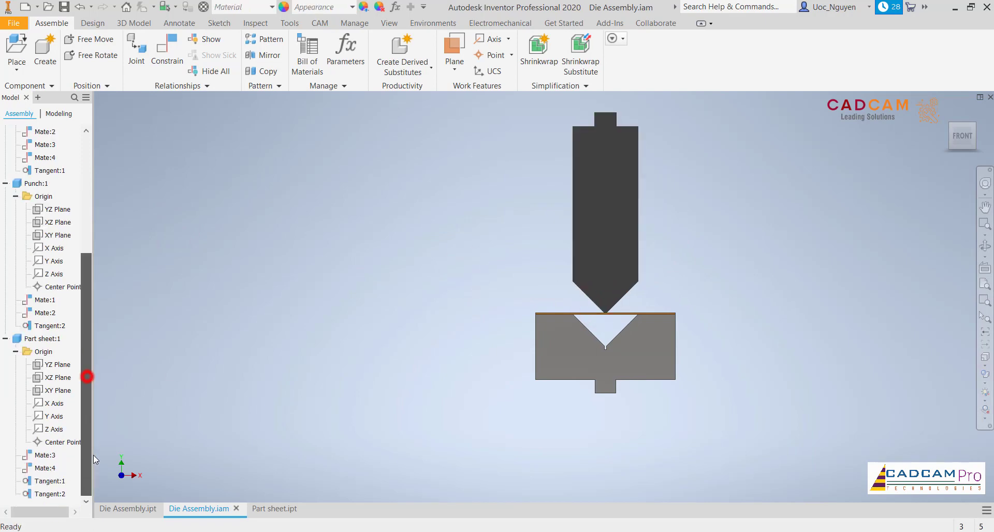
pyautogui.rightClick(59, 484)
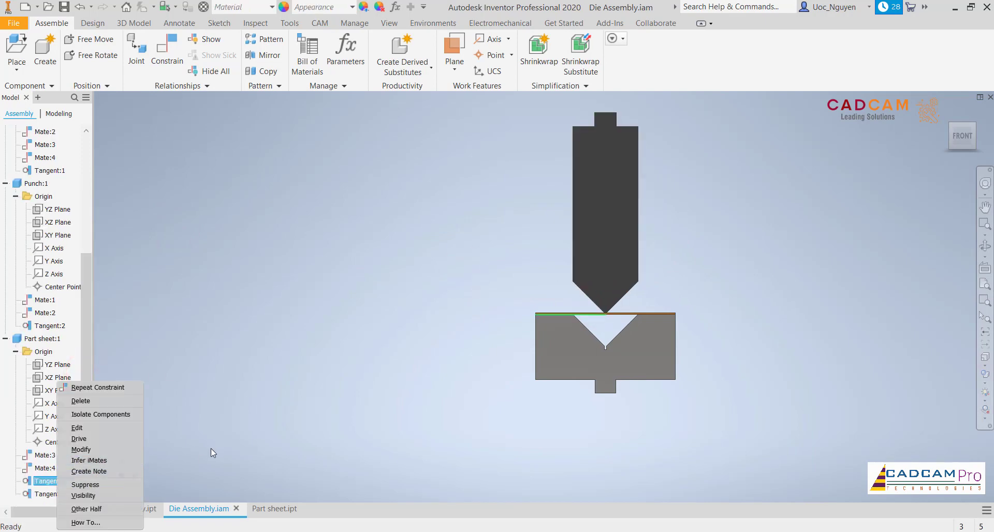
pyautogui.click(100, 482)
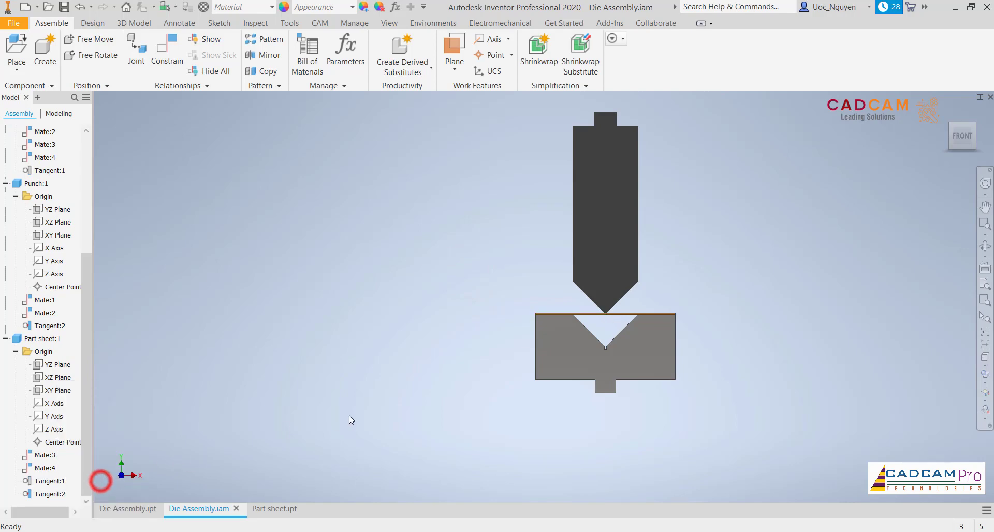
# - Drag the punch down onto the sheet to test that it stays tangent
pyautogui.moveTo(605, 297); pyautogui.dragTo(600, 299)
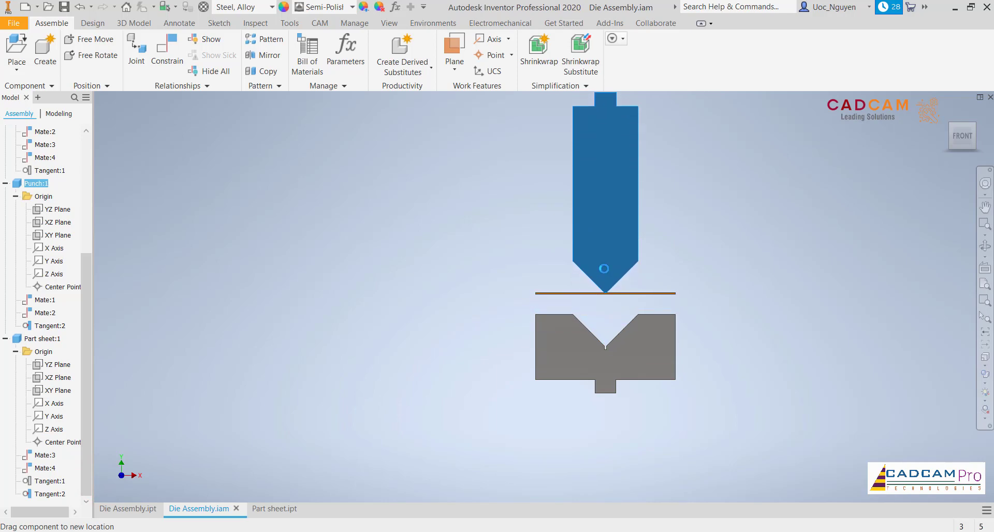
pyautogui.moveTo(601, 299); pyautogui.dragTo(727, 289)
pyautogui.keyDown('shift'); pyautogui.moveTo(614, 317); pyautogui.dragTo(554, 373, button='middle'); pyautogui.keyUp('shift')
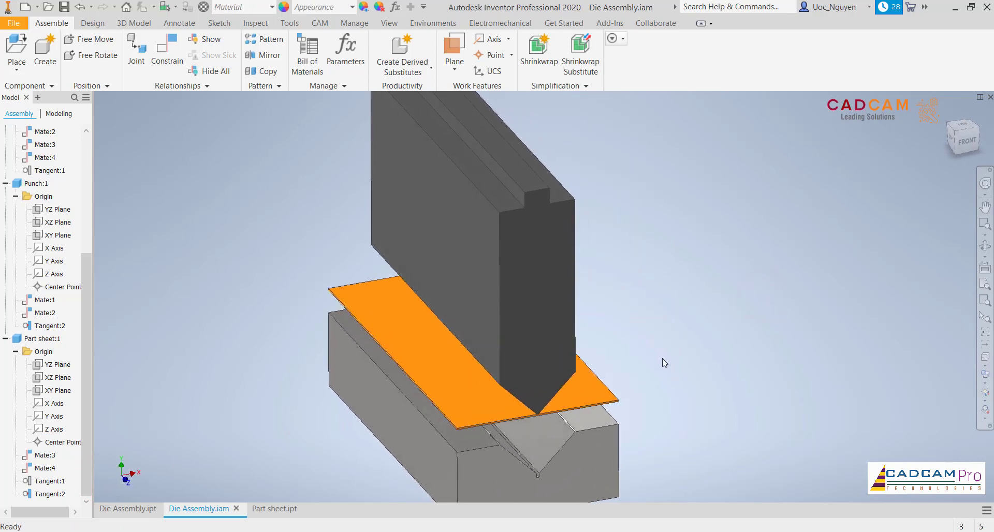
pyautogui.moveTo(554, 372); pyautogui.dragTo(539, 371)
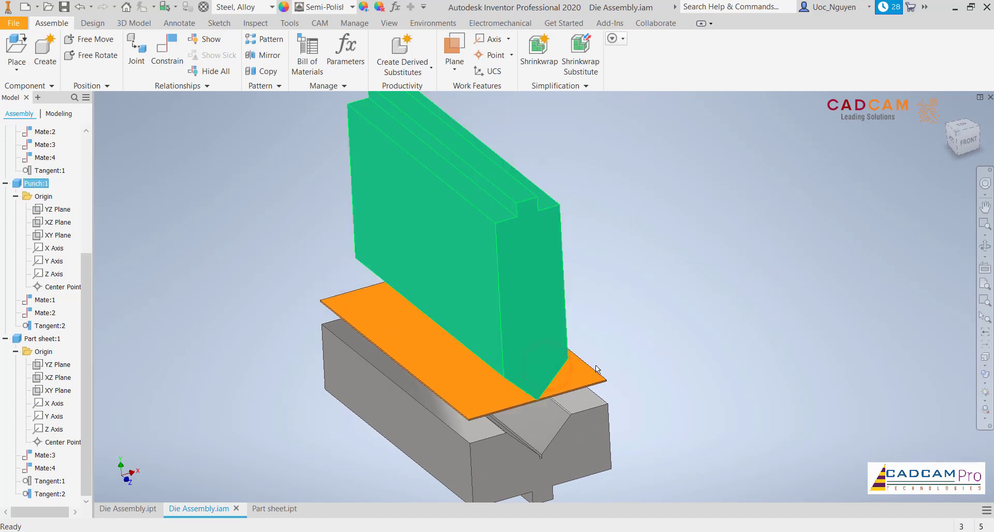
pyautogui.click(683, 361)
# - Unsuppress Tangent:1 so the sheet lies on the die again
pyautogui.click(86, 368)
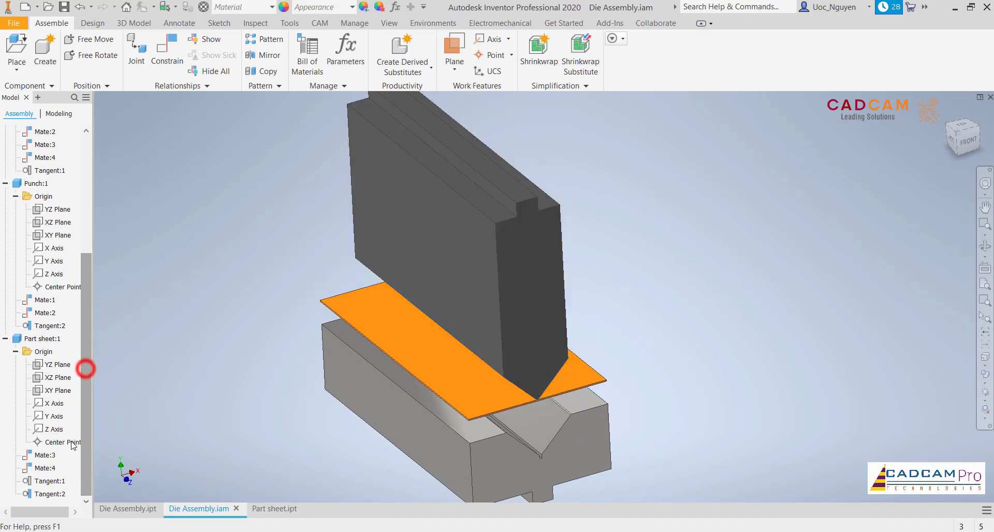
pyautogui.rightClick(57, 485)
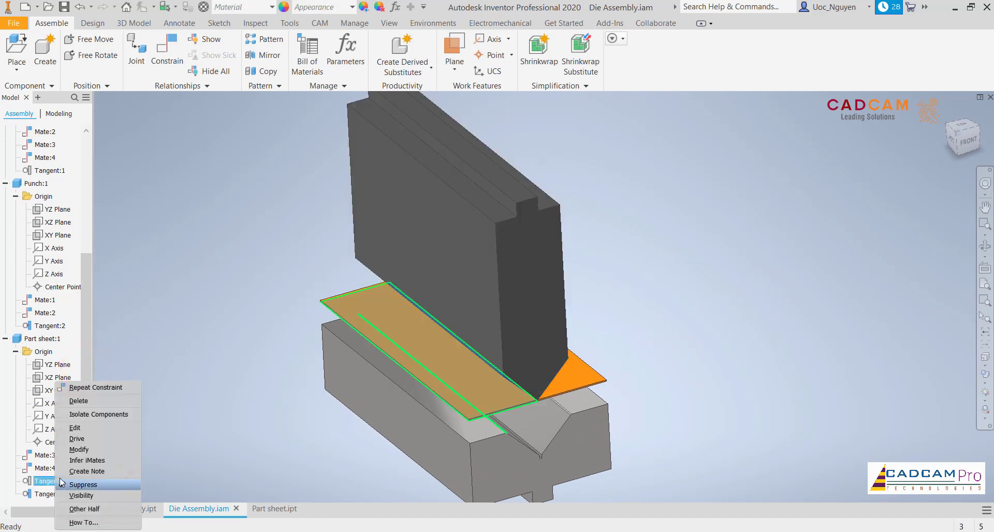
pyautogui.click(86, 485)
# - Return to the home isometric view, recentre the assembly, and enter Inventor Studio
pyautogui.click(209, 380)
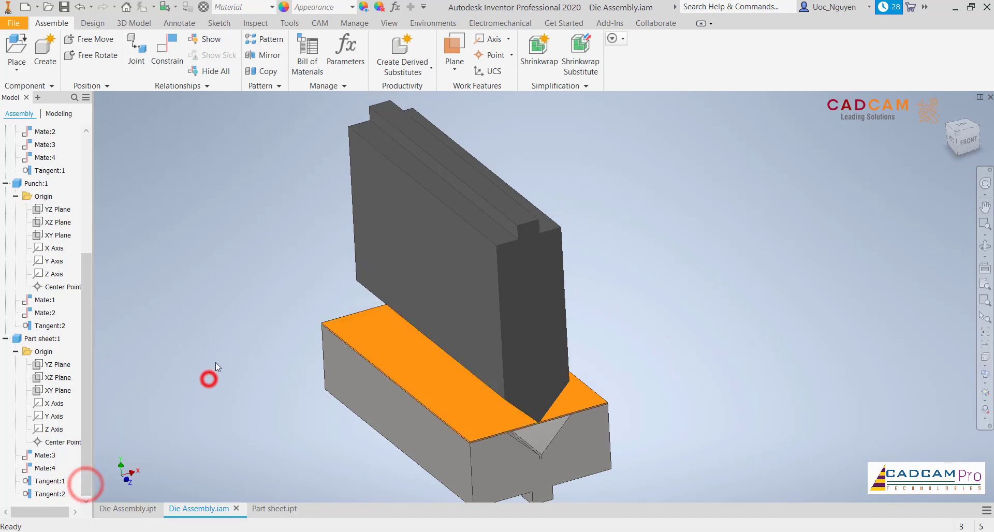
pyautogui.click(961, 141)
pyautogui.click(713, 259)
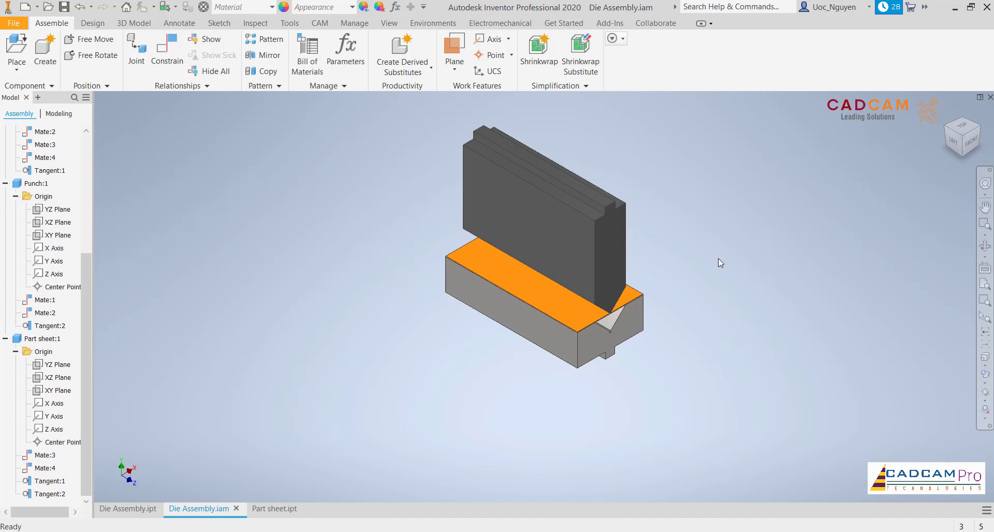
pyautogui.moveTo(678, 294); pyautogui.dragTo(645, 367, button='middle')
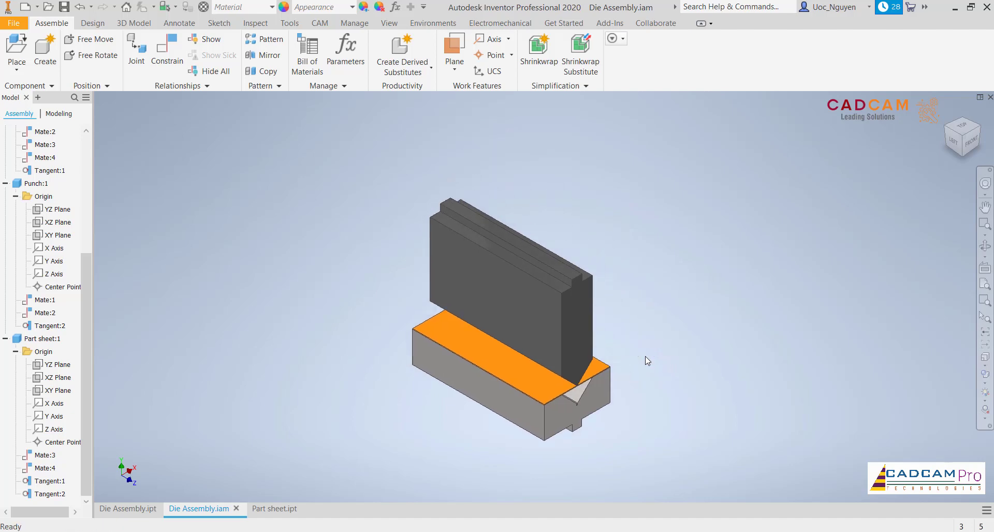
pyautogui.moveTo(646, 361); pyautogui.dragTo(647, 361, button='middle')
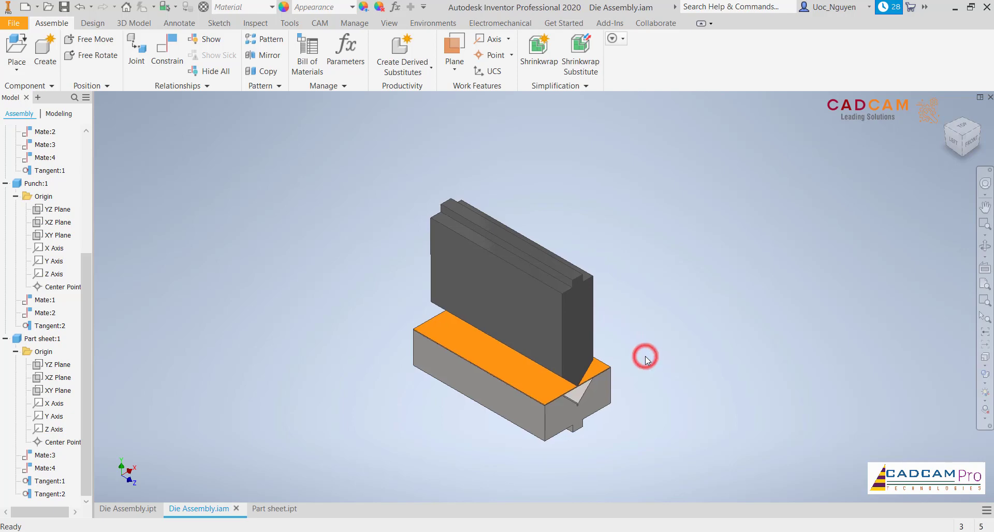
pyautogui.click(431, 24)
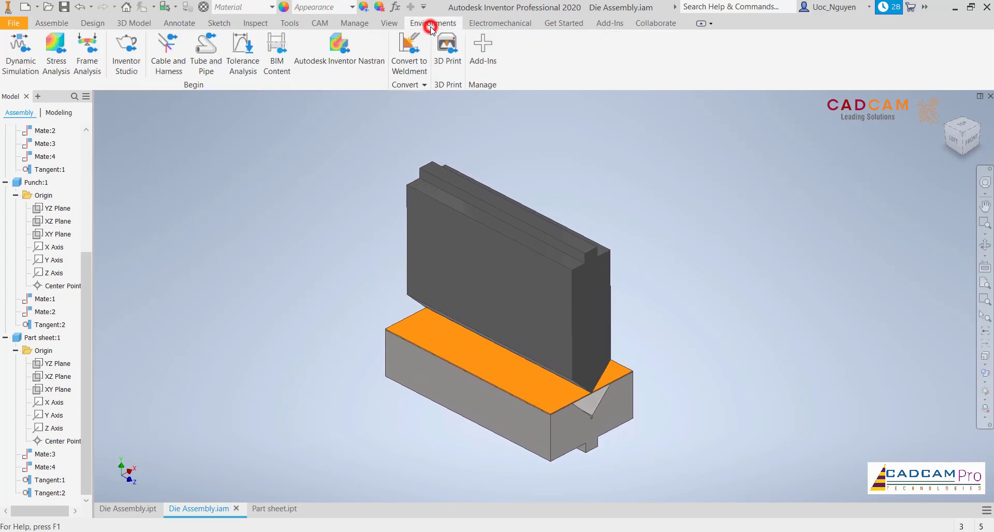
pyautogui.click(135, 71)
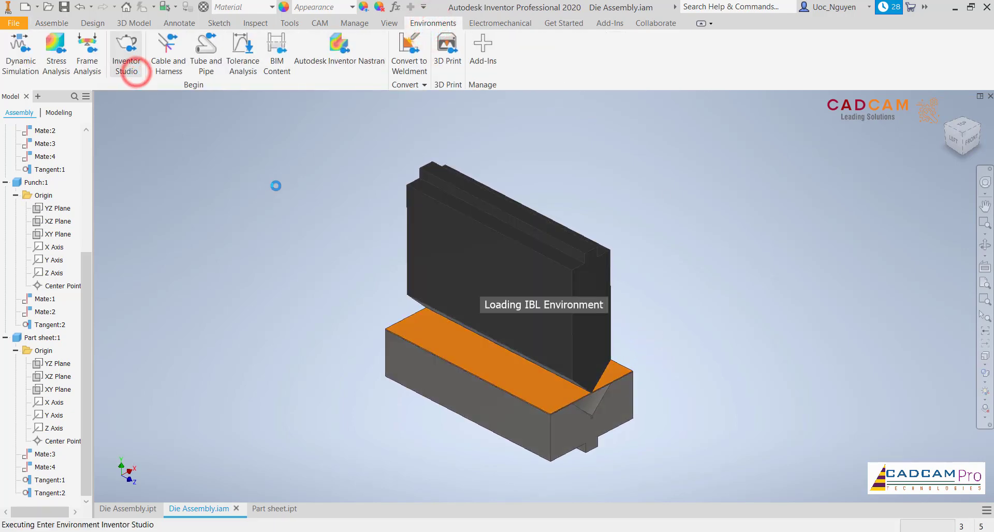
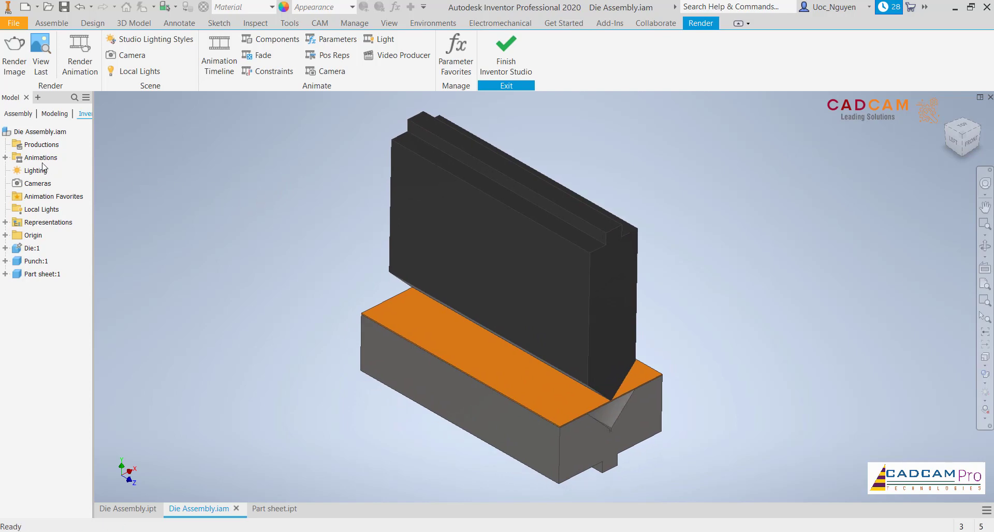
# - Add Part sheet.ipt's Bend parameter to the assembly's Animation Favorites
pyautogui.click(4, 158)
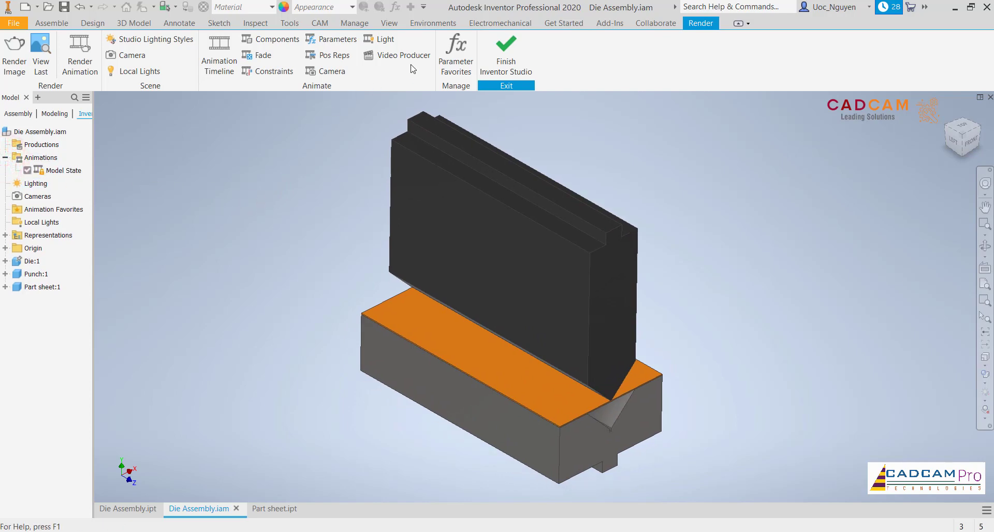
pyautogui.click(444, 67)
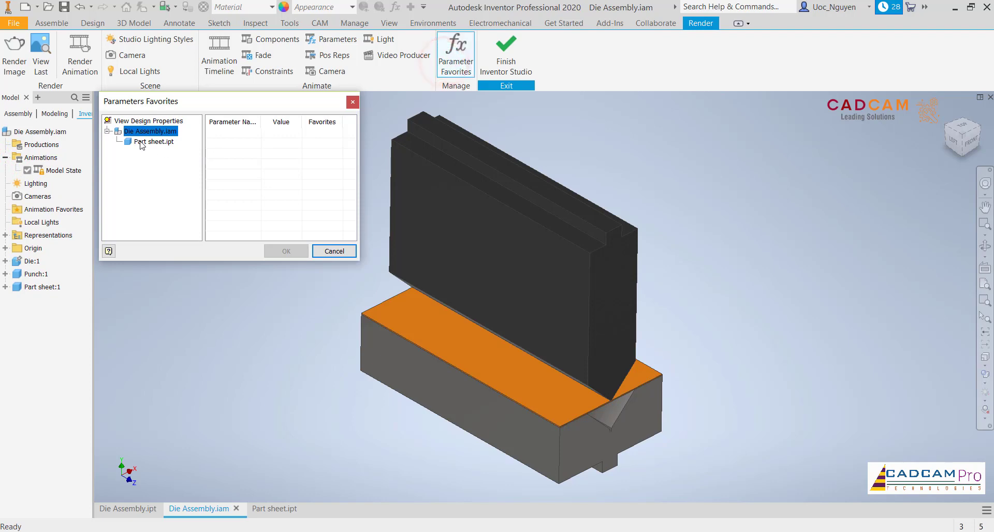
pyautogui.click(144, 143)
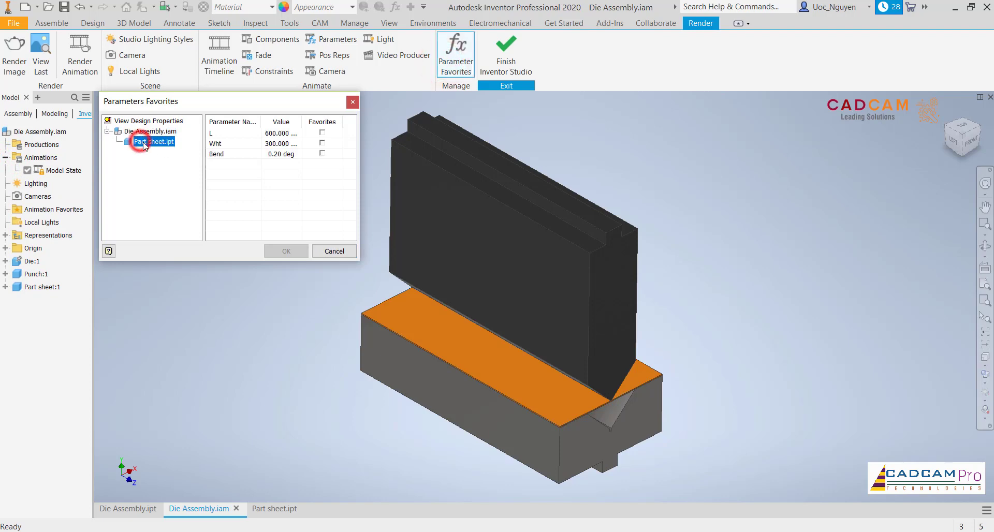
pyautogui.click(322, 153)
pyautogui.click(295, 250)
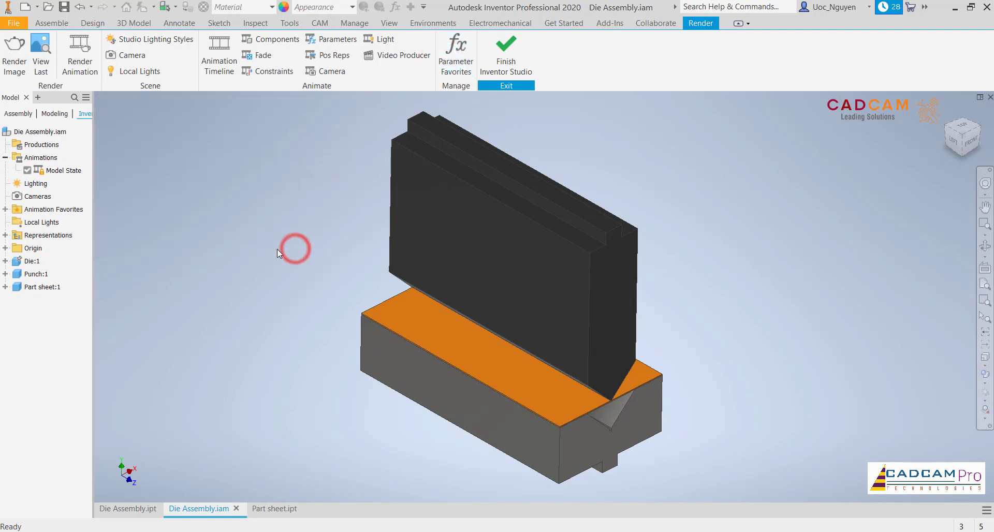
pyautogui.click(6, 210)
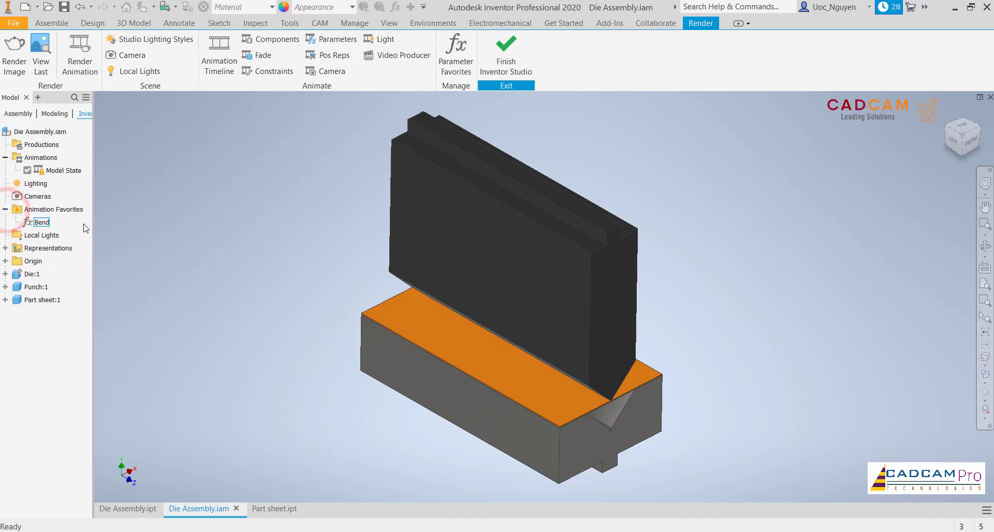
# - Animate the Bend favorite from 0.20 deg to 90 deg, ending at 10 seconds
pyautogui.rightClick(42, 222)
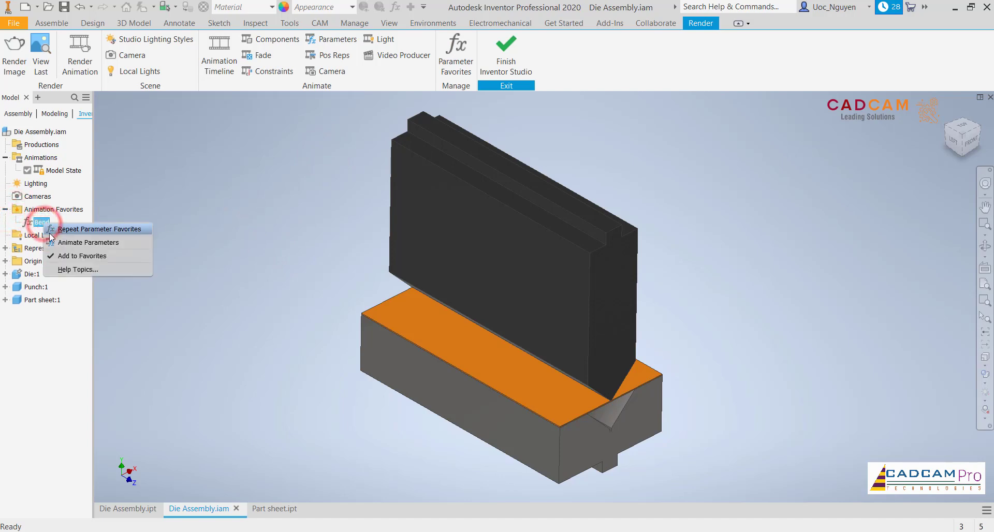
pyautogui.click(58, 241)
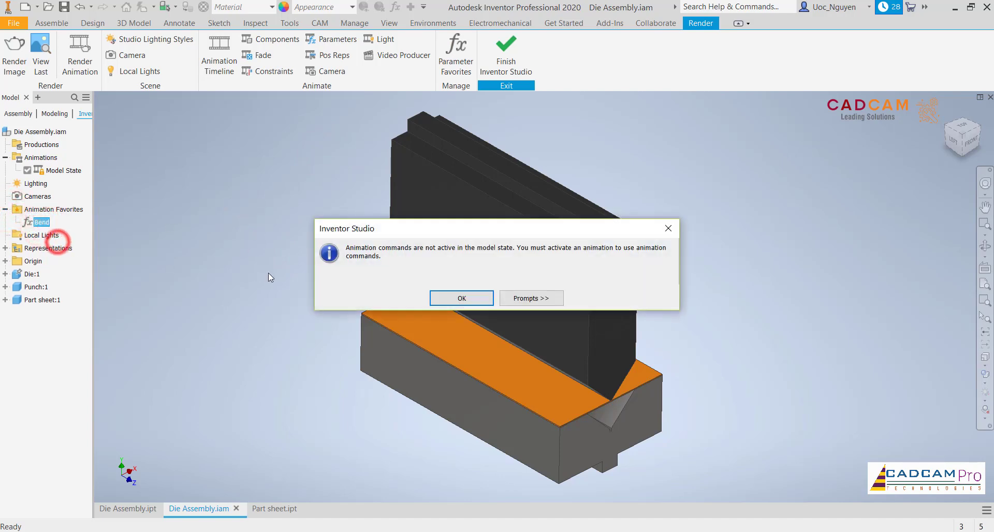
pyautogui.click(453, 298)
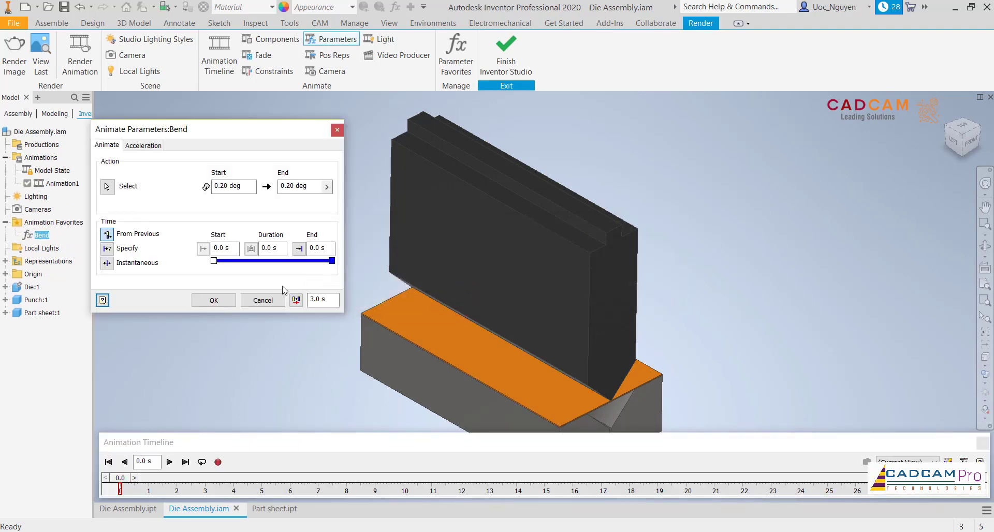
pyautogui.click(310, 186)
pyautogui.write('90')
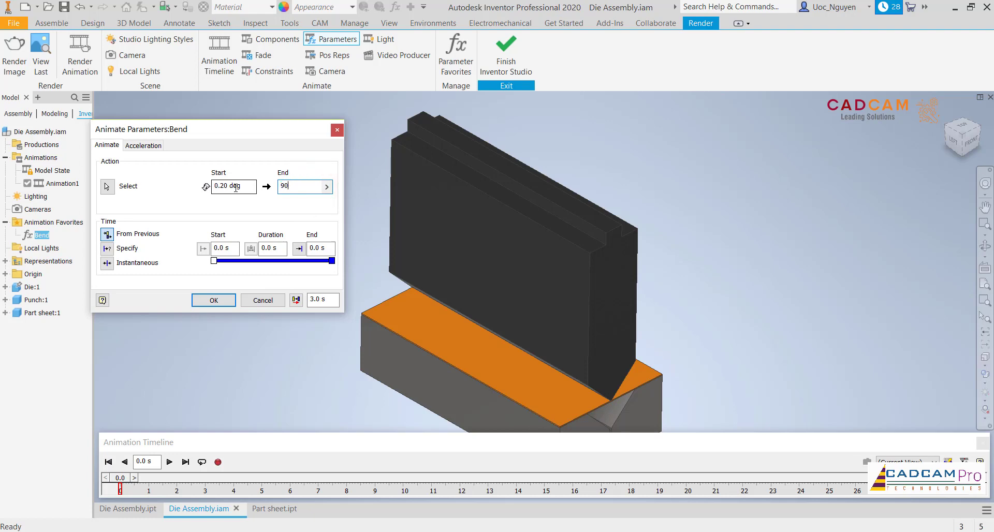
pyautogui.click(325, 249)
pyautogui.write('10')
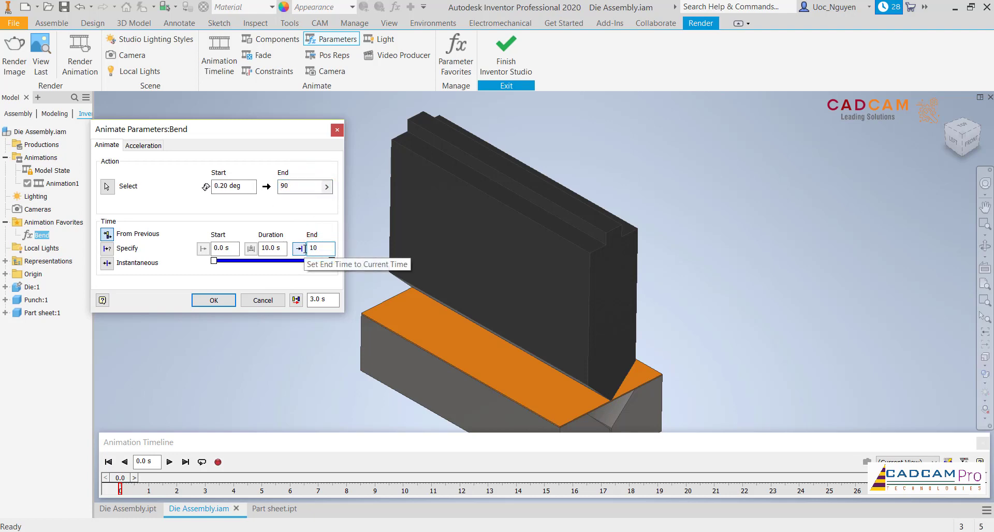
pyautogui.click(225, 299)
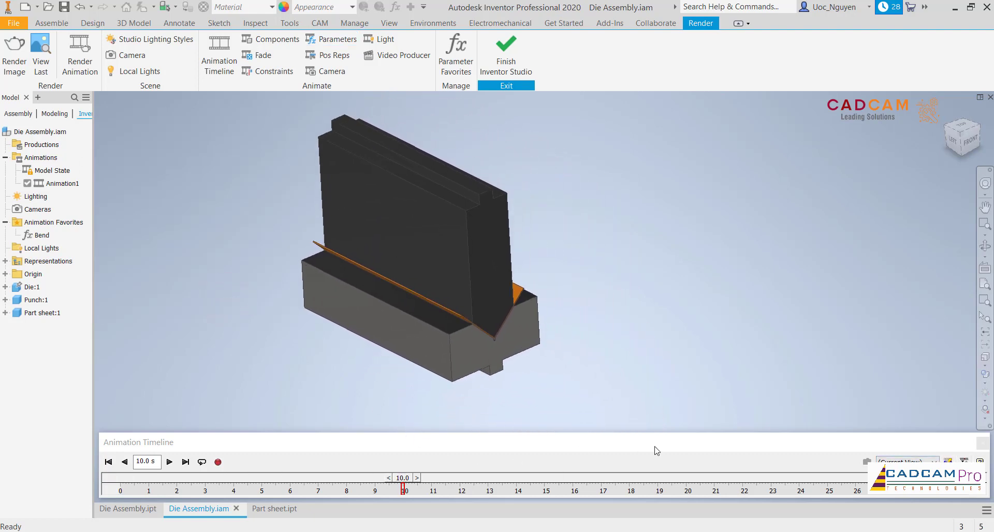
# - Set the animation length to 10 seconds in Animation Options
pyautogui.click(963, 461)
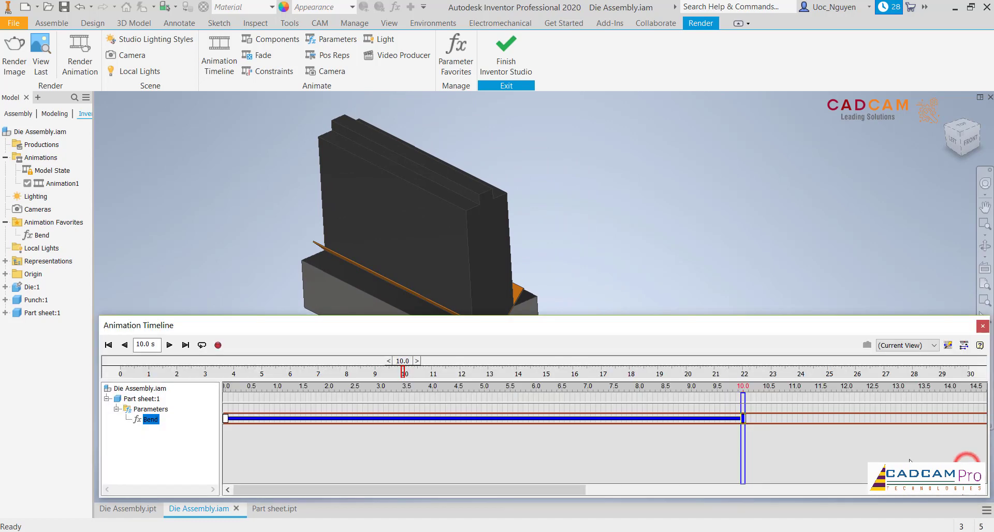
pyautogui.click(952, 349)
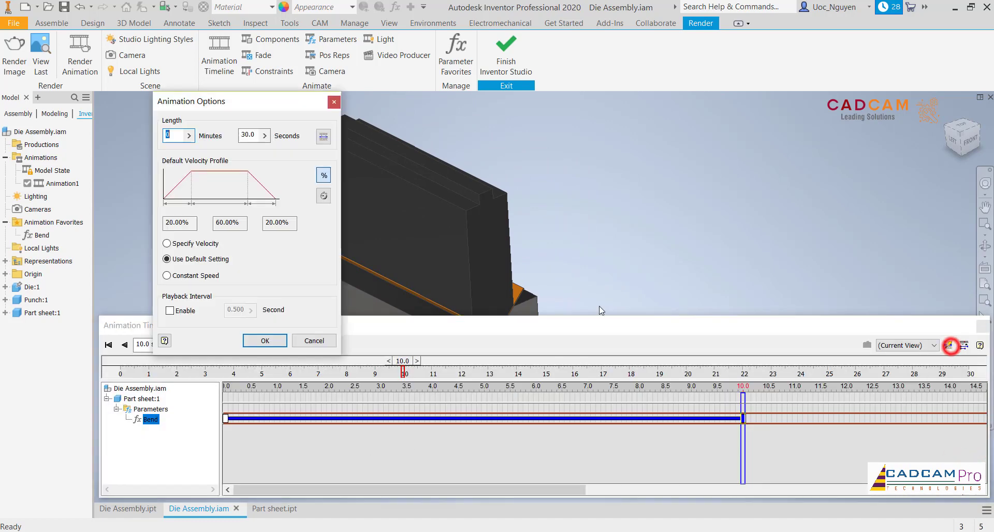
pyautogui.doubleClick(250, 135)
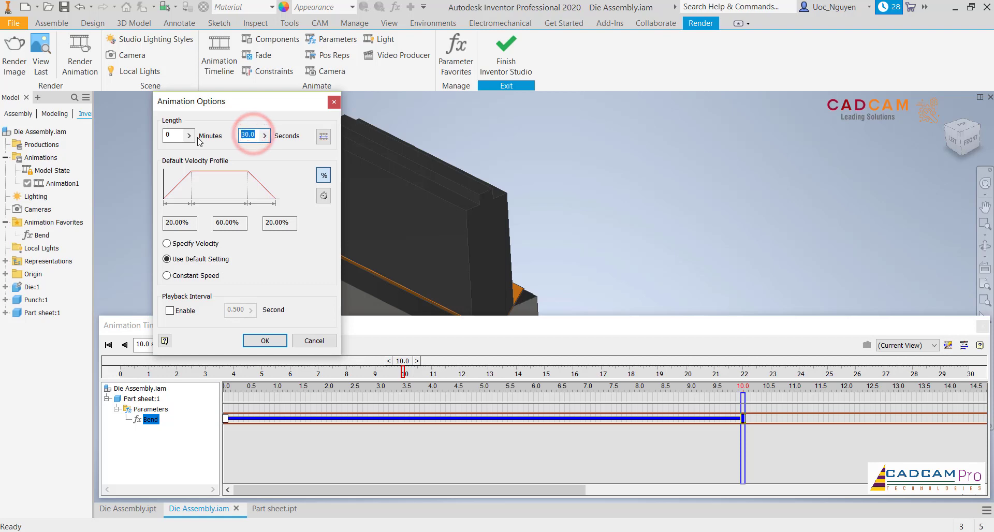
pyautogui.write('10')
pyautogui.click(265, 341)
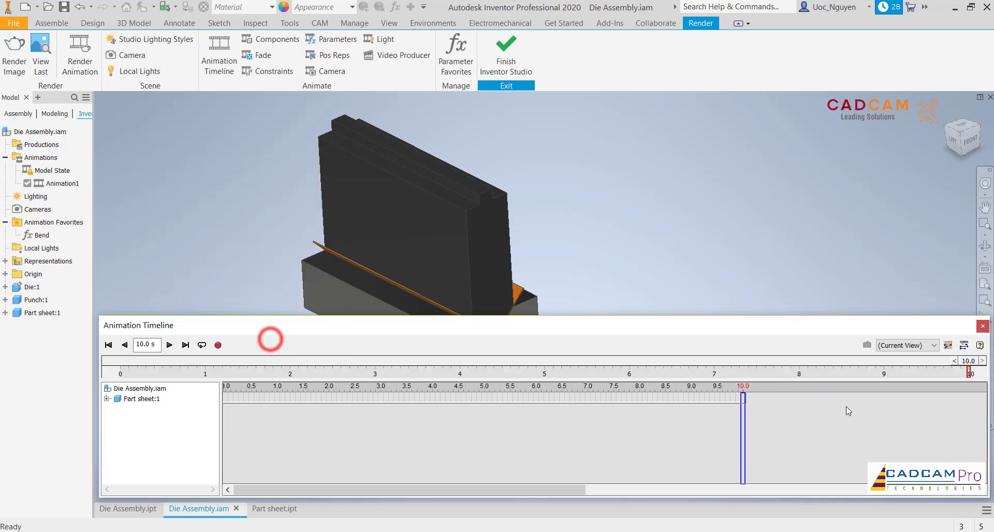
# - Check the sheet's Bend action track, then collapse the timeline to its compact size
pyautogui.click(107, 399)
pyautogui.click(117, 409)
pyautogui.click(148, 419)
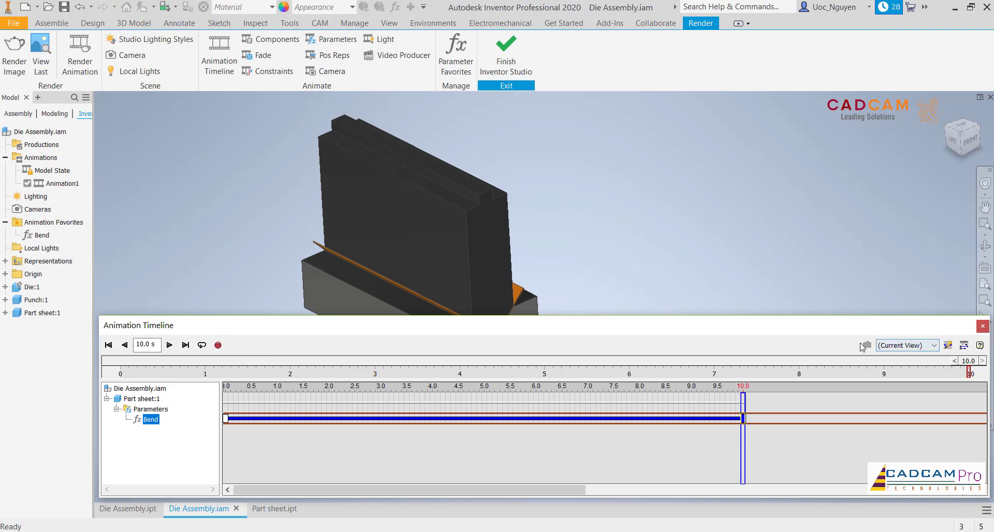
pyautogui.click(107, 399)
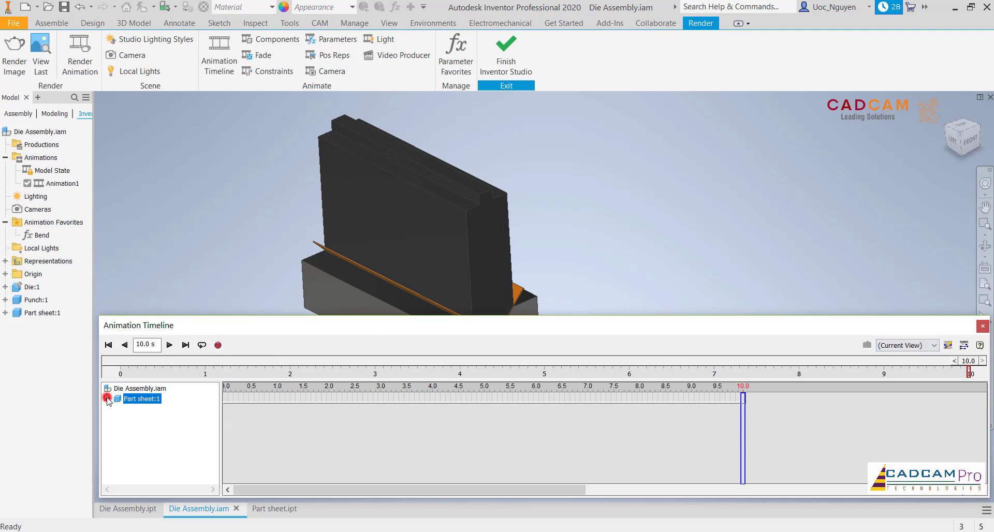
pyautogui.moveTo(366, 323)
pyautogui.mouseDown()
pyautogui.moveTo(381, 514)
pyautogui.moveTo(364, 494)
pyautogui.mouseUp()
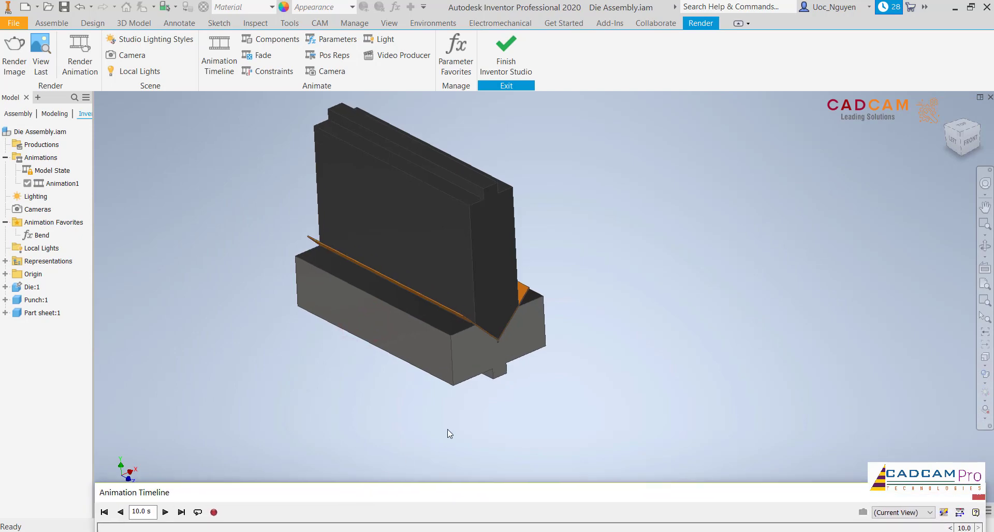
# - Play the bending animation through to 10.0 s, then rewind it
pyautogui.scroll(-5, 446, 435)
pyautogui.click(104, 512)
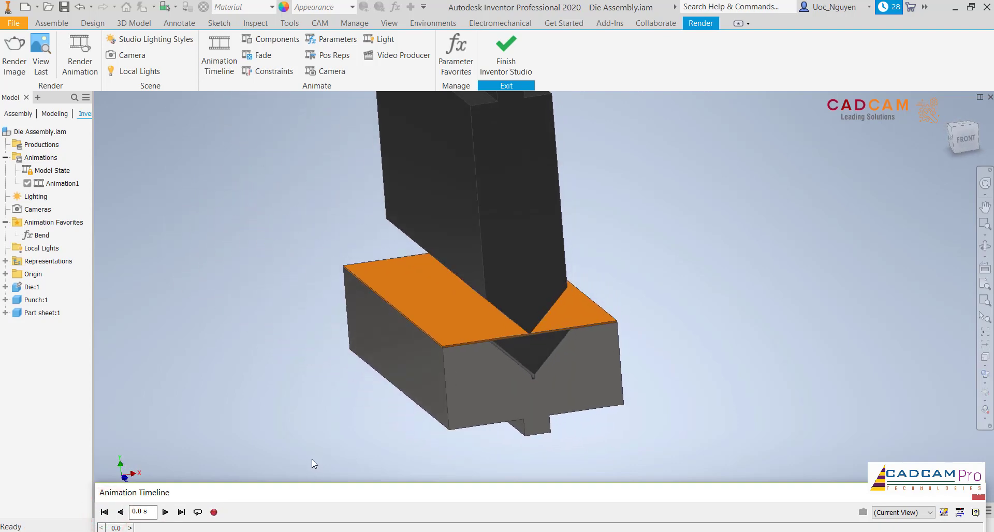
pyautogui.click(164, 512)
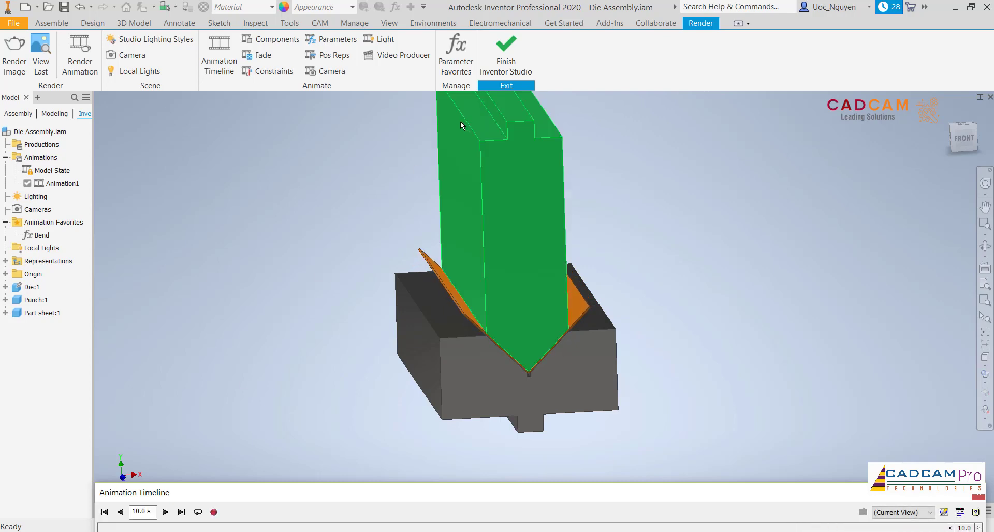
pyautogui.click(104, 512)
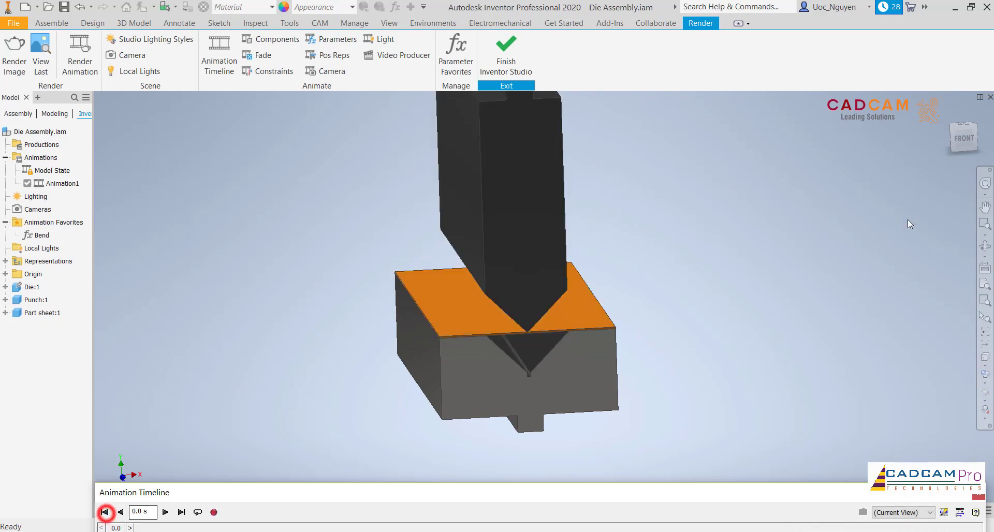
# - Replay the bend in front view centred on the punch, then rewind and restore Home view
pyautogui.click(964, 138)
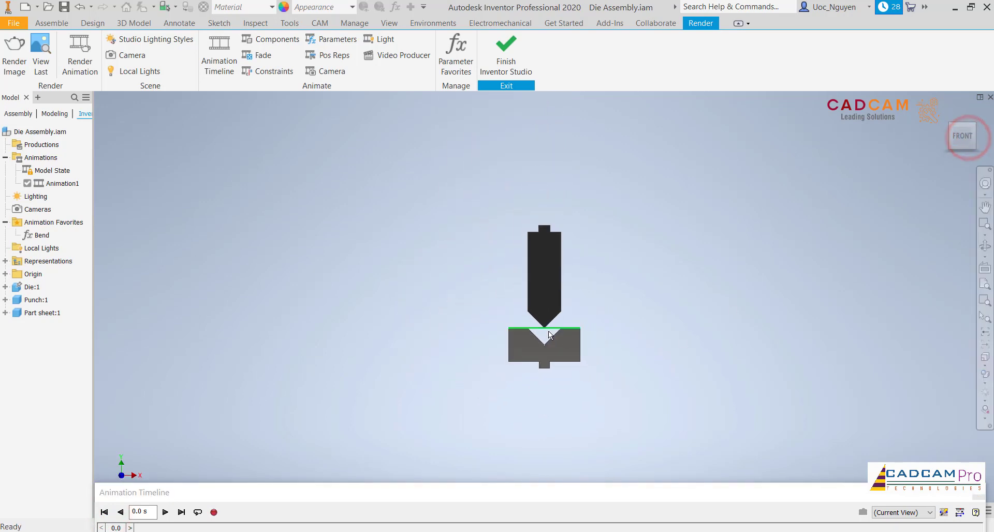
pyautogui.scroll(-3, 548, 331)
pyautogui.scroll(-2, 548, 331)
pyautogui.moveTo(751, 339); pyautogui.dragTo(740, 308, button='middle')
pyautogui.click(166, 512)
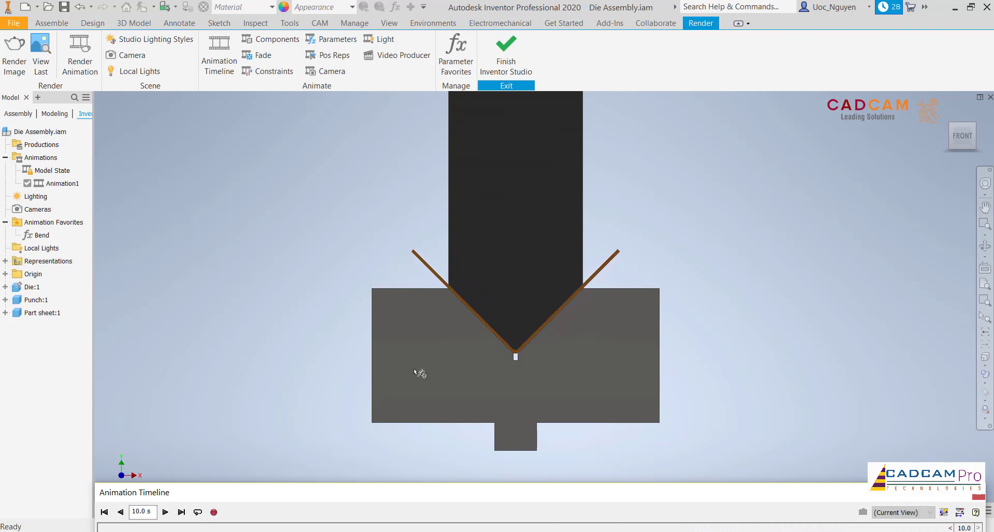
pyautogui.scroll(3, 514, 343)
pyautogui.scroll(4, 514, 343)
pyautogui.scroll(-4, 514, 344)
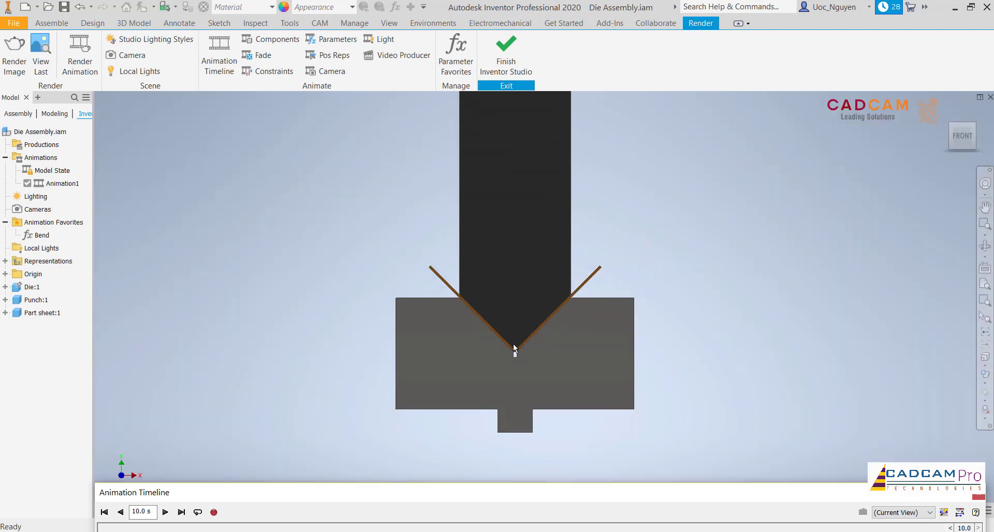
pyautogui.scroll(-2, 513, 344)
pyautogui.moveTo(335, 306); pyautogui.dragTo(335, 306, button='middle')
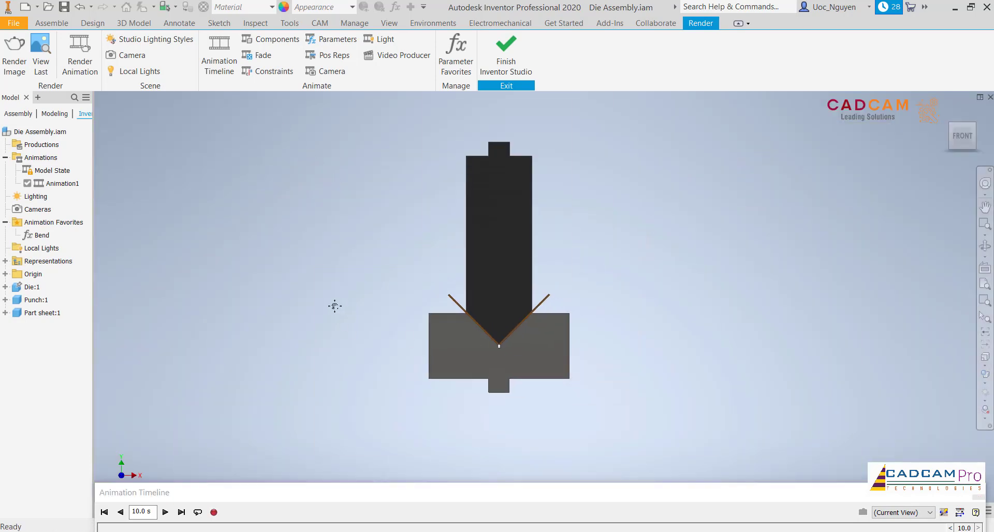
pyautogui.click(104, 512)
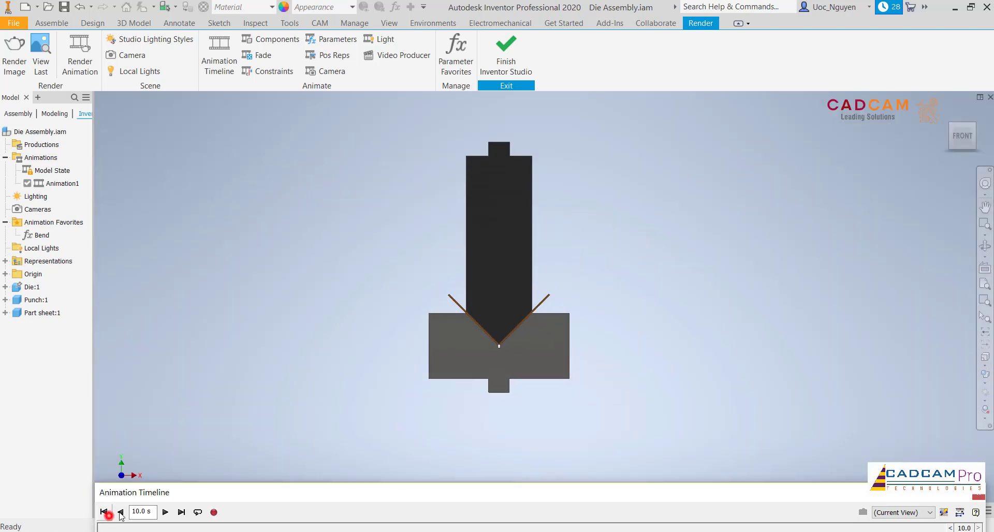
pyautogui.click(314, 338)
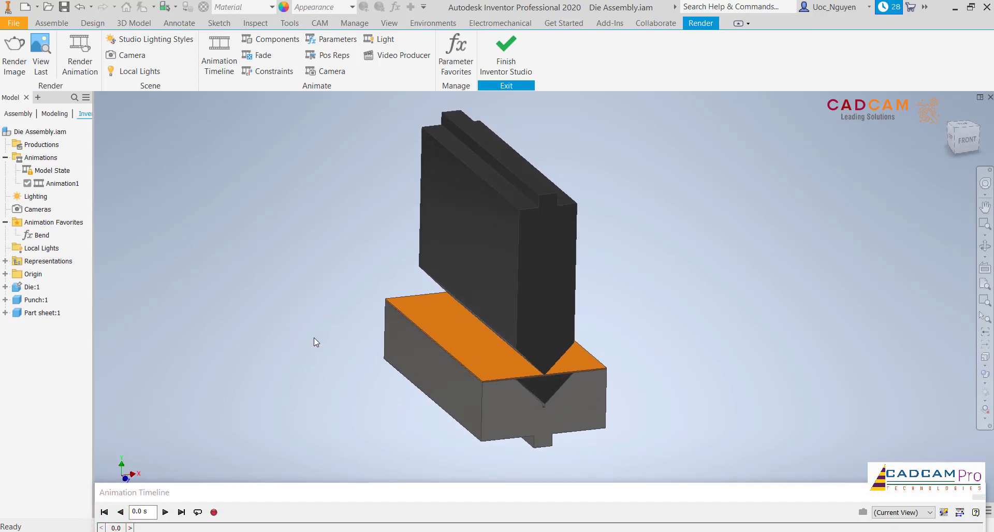
# - Finish Inventor Studio and save the assembly with all dependent files
pyautogui.click(502, 64)
pyautogui.click(64, 6)
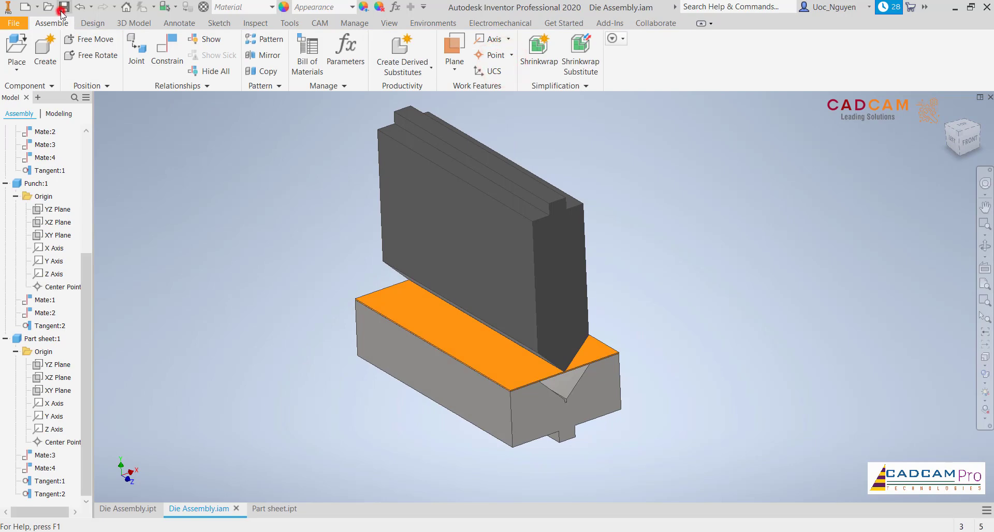
pyautogui.click(559, 334)
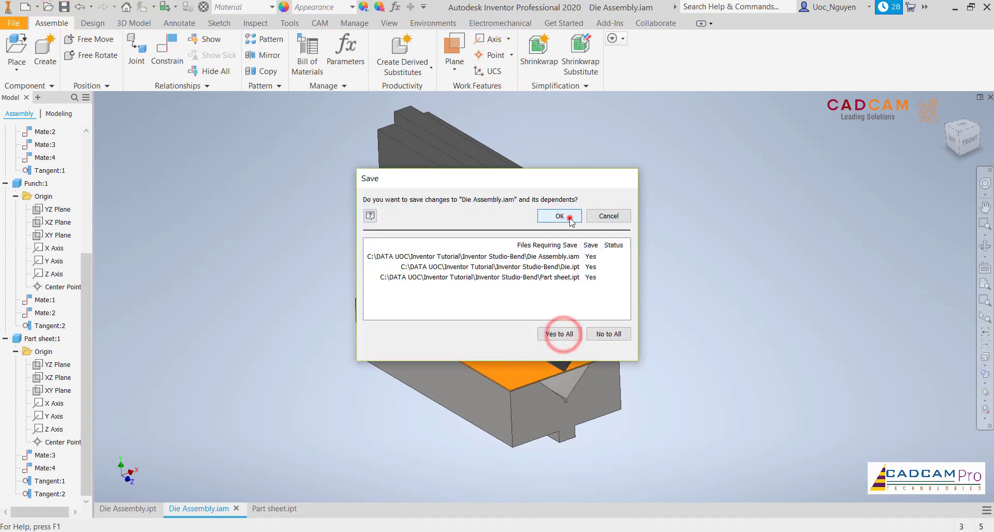
pyautogui.click(564, 216)
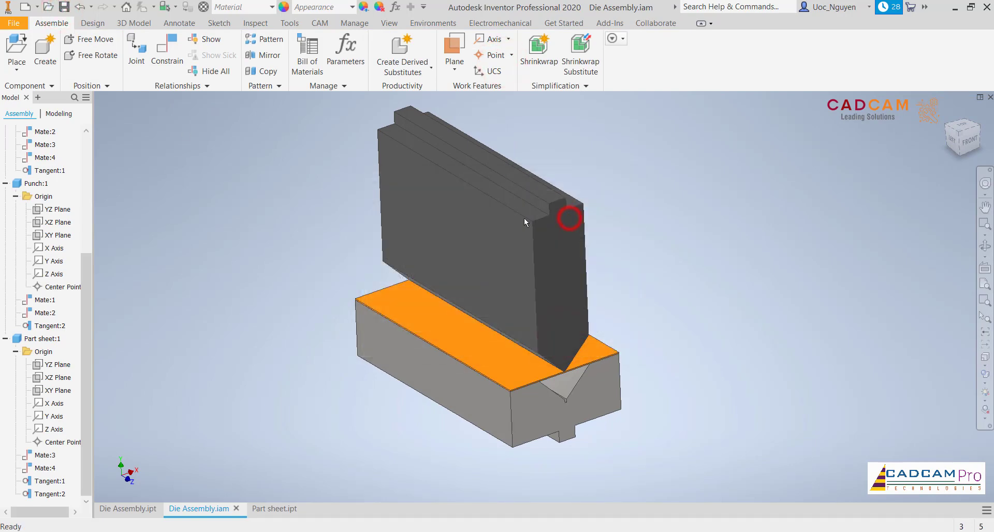
# - In Part sheet.ipt, change the Wht parameter from 300 to 450 mm and save the part
pyautogui.click(279, 512)
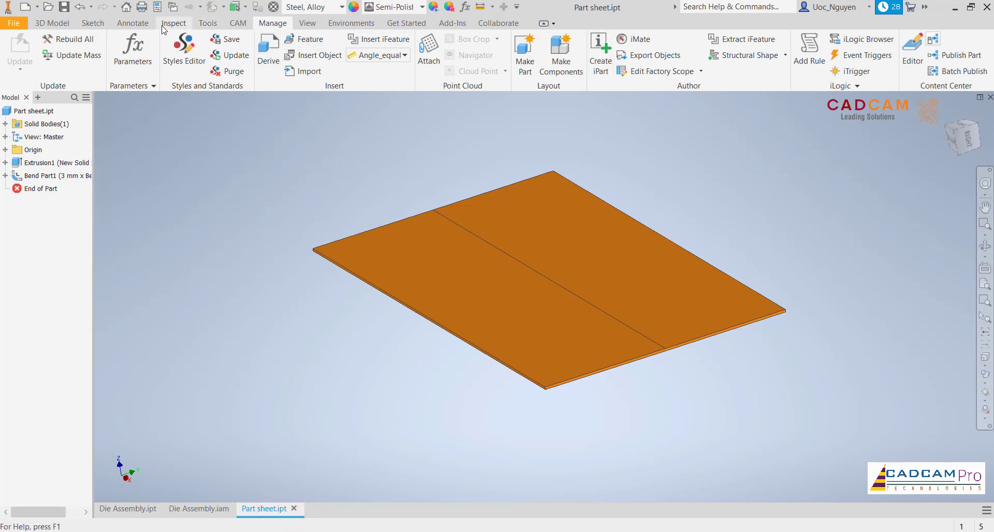
pyautogui.click(132, 49)
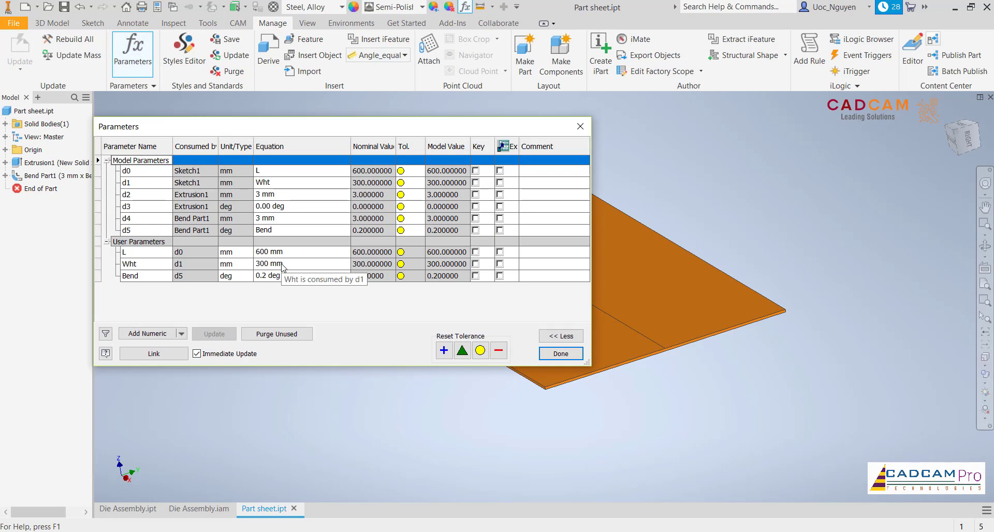
pyautogui.click(293, 254)
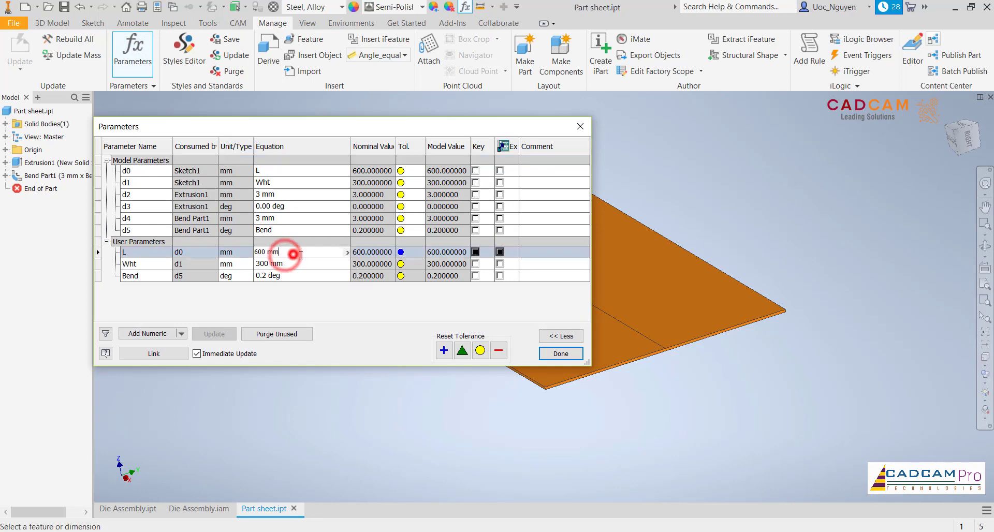
pyautogui.click(306, 262)
pyautogui.write('400')
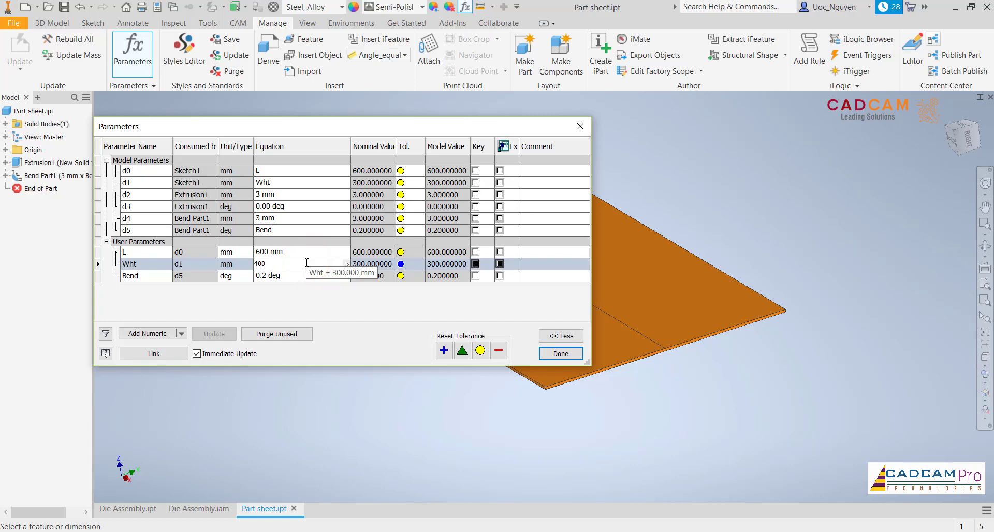
pyautogui.press('BackSpace')
pyautogui.press('BackSpace')
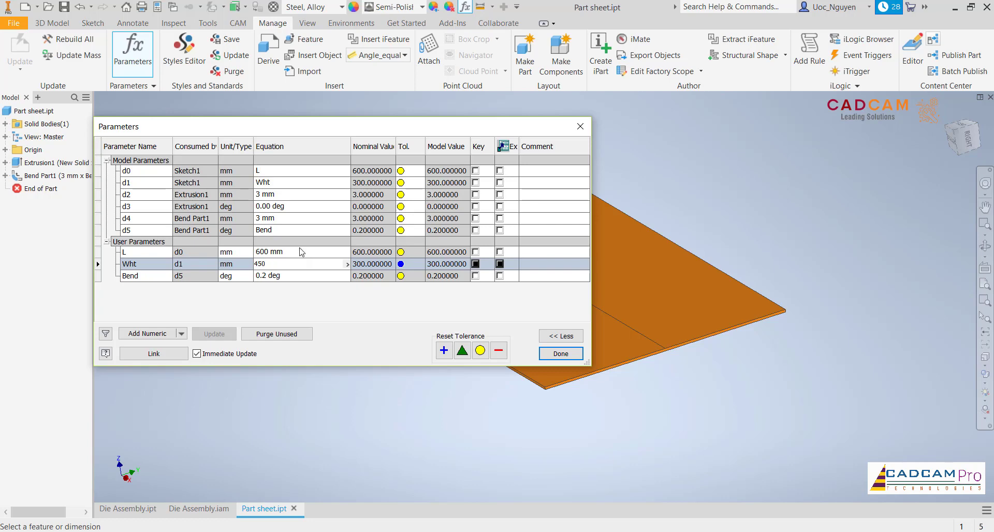
pyautogui.click(301, 252)
pyautogui.click(558, 354)
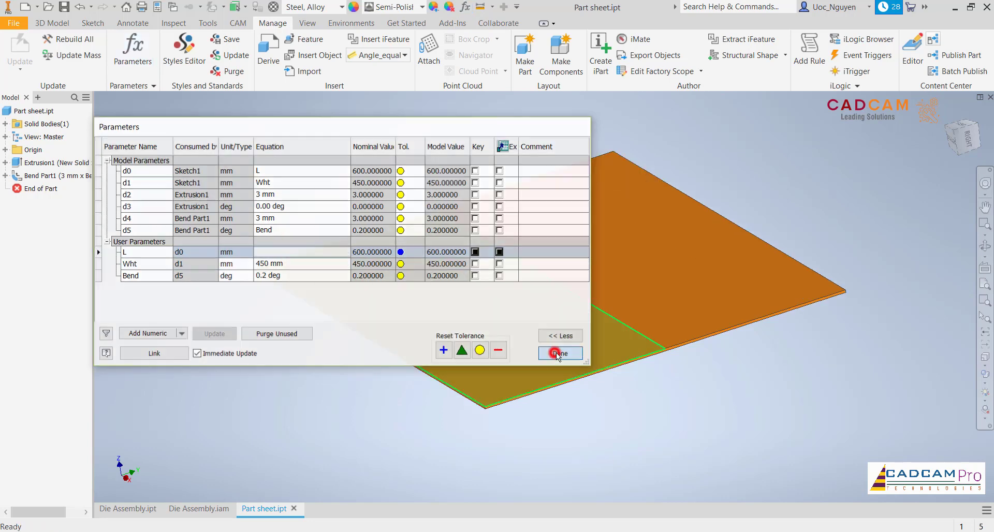
pyautogui.click(272, 166)
pyautogui.click(64, 7)
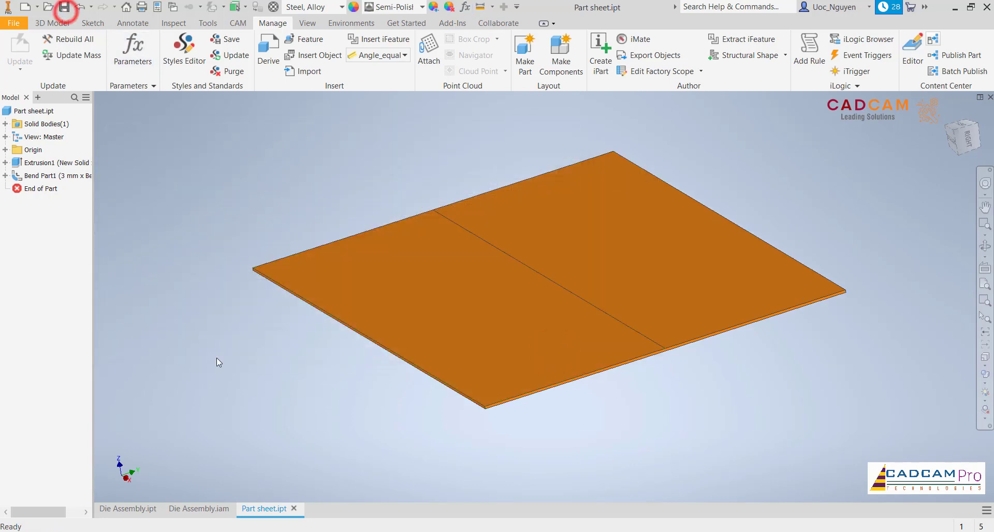
# - Return to Die Assembly.iam and update it to use the 450 mm wide sheet
pyautogui.click(206, 509)
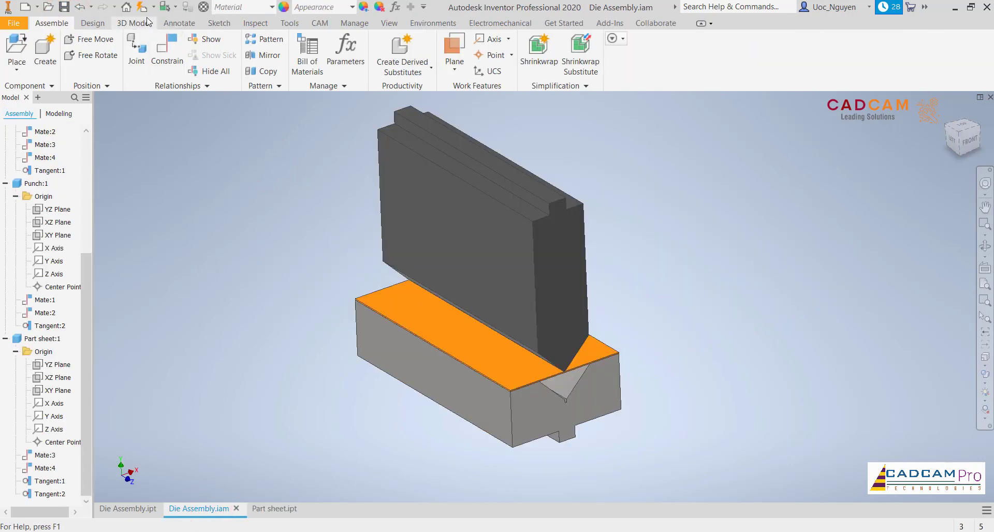
pyautogui.click(141, 7)
pyautogui.click(220, 206)
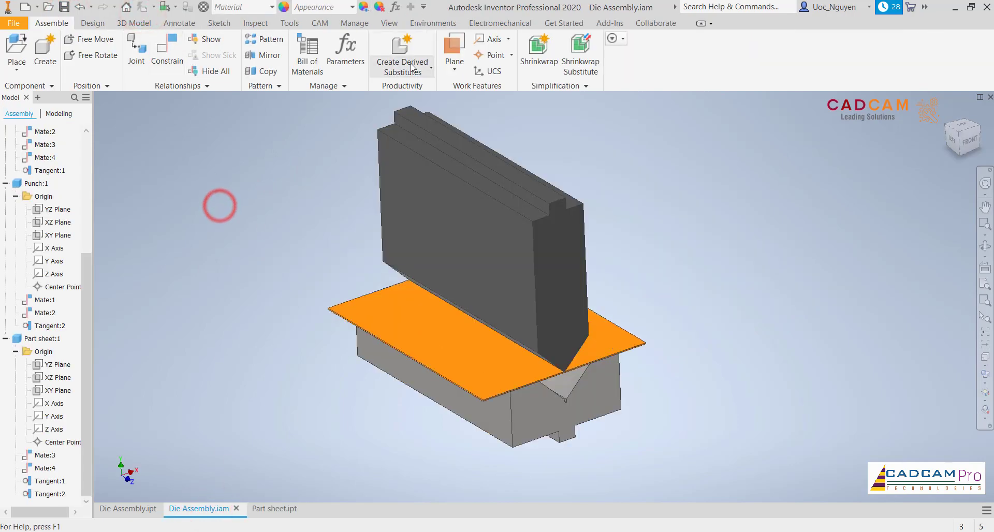
# - Play the bending animation from the Inventor Studio Animation Timeline
pyautogui.click(433, 23)
pyautogui.click(136, 64)
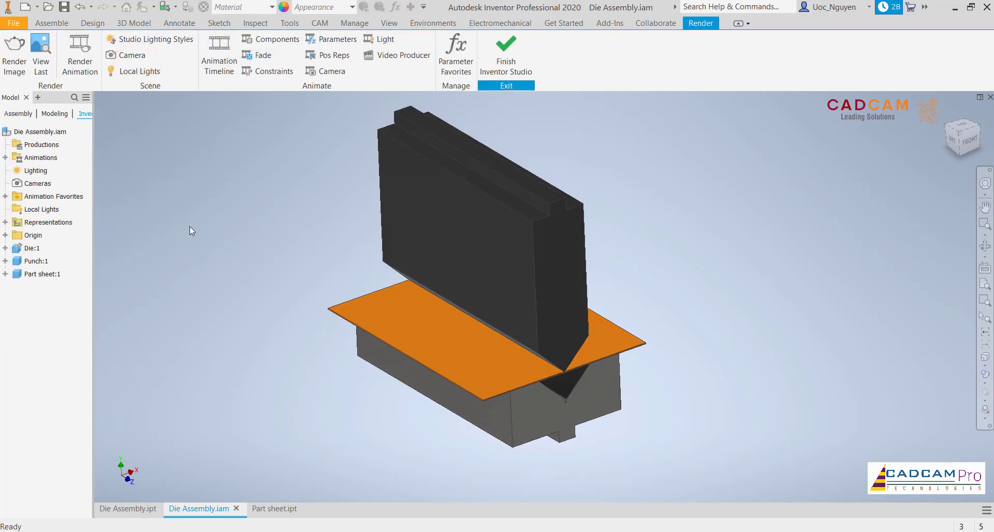
pyautogui.click(229, 65)
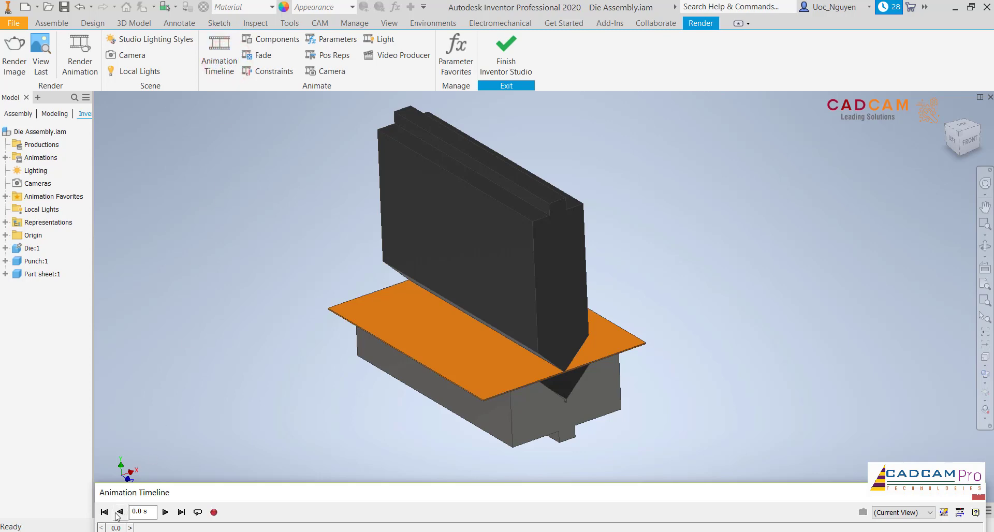
pyautogui.click(165, 512)
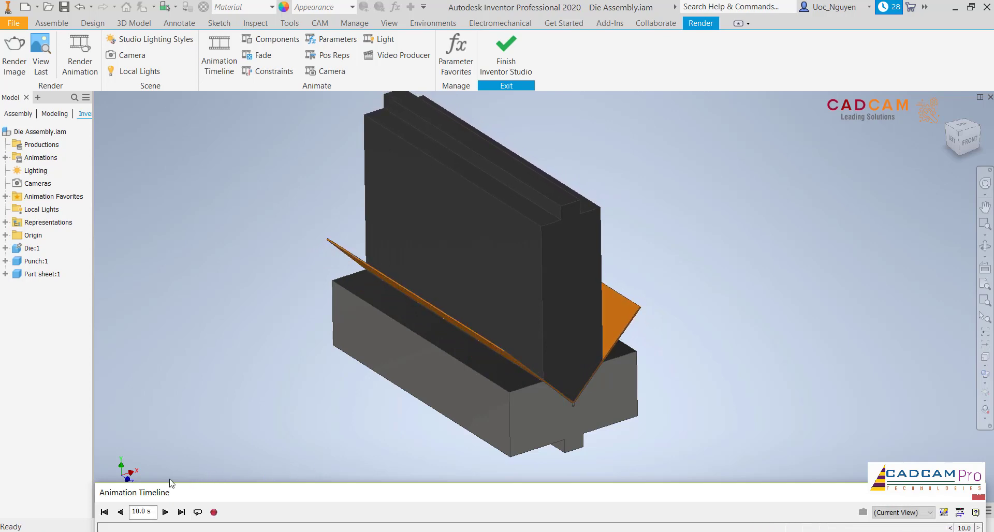
# - Replay the wide-sheet bend from the front view, then rewind to 0.0 s in Home view
pyautogui.click(105, 512)
pyautogui.click(971, 141)
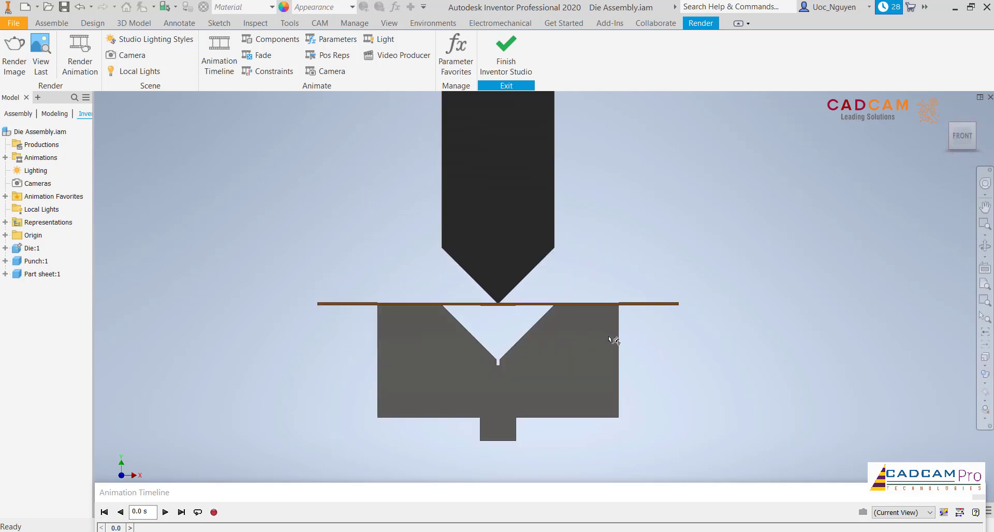
pyautogui.click(717, 388)
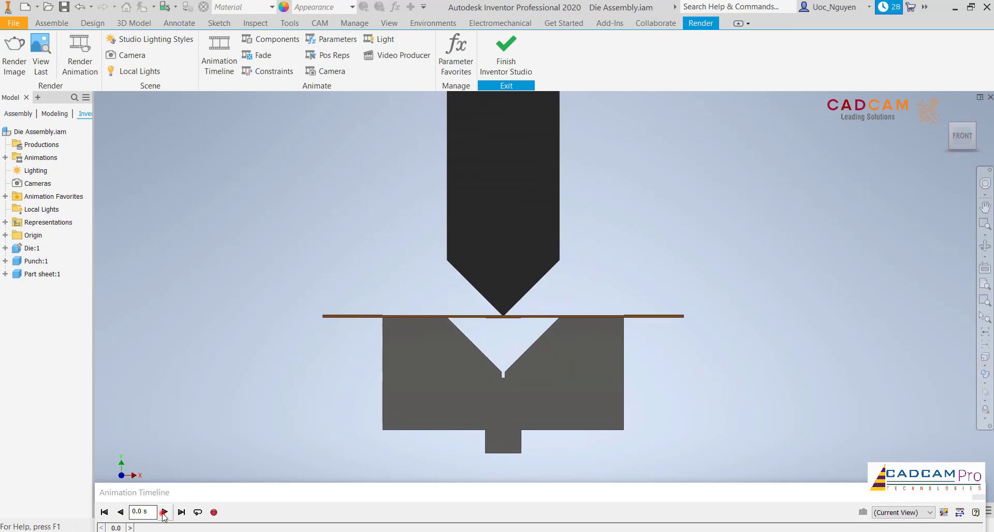
pyautogui.click(164, 513)
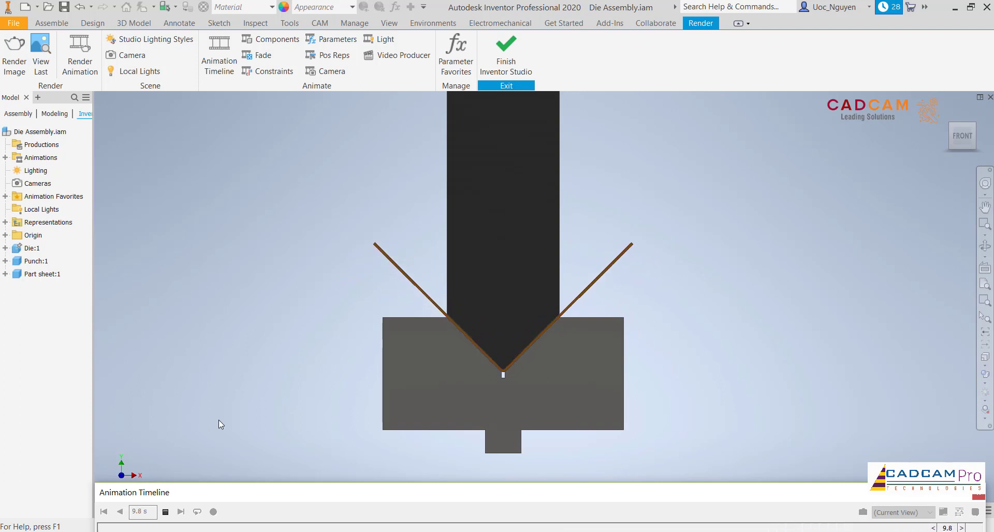
pyautogui.click(104, 512)
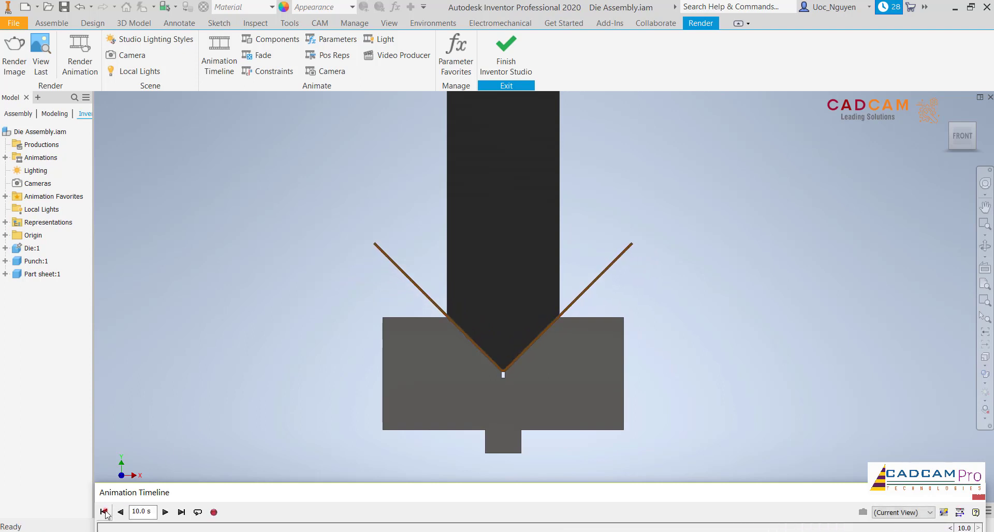
pyautogui.click(288, 399)
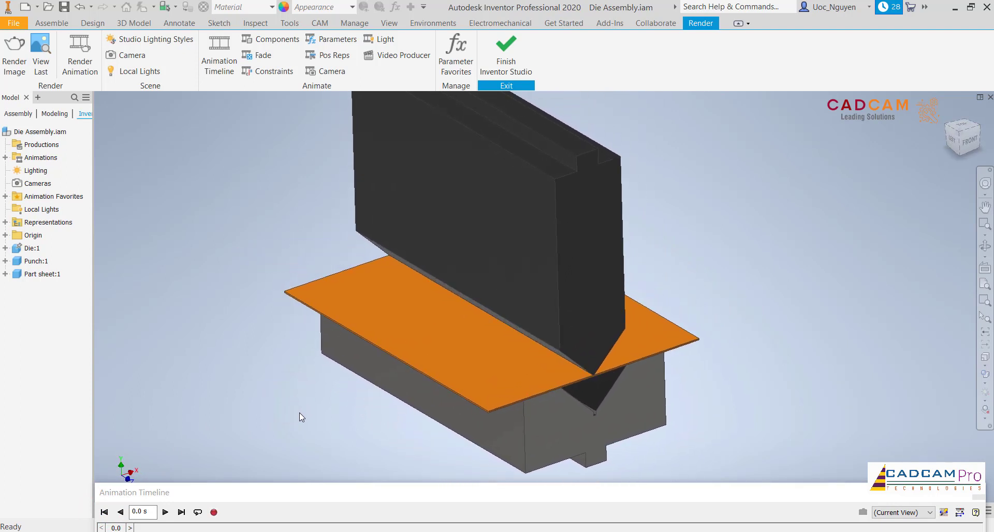
# - Turn on Loop Animation, play it, and stop at 8.9 s with the sheet nearly folded
pyautogui.click(299, 414)
pyautogui.click(197, 512)
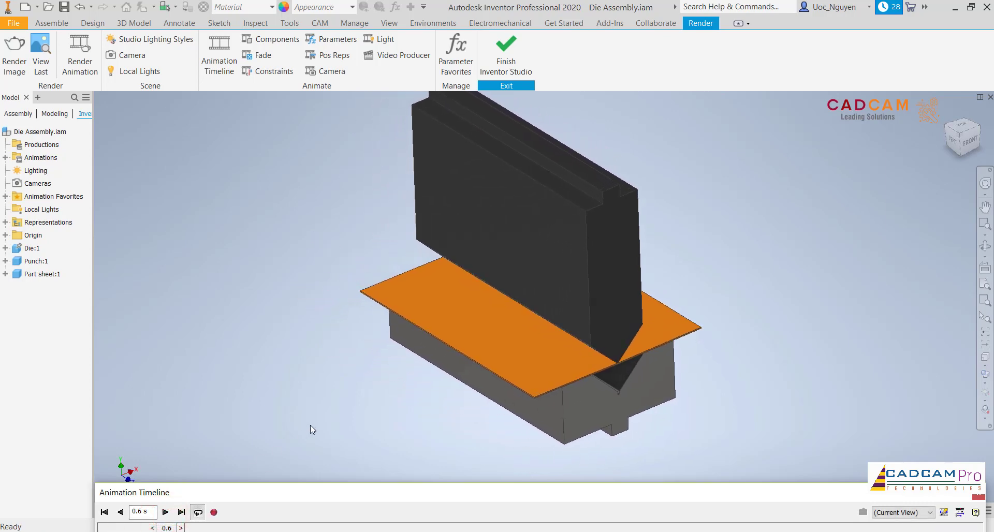
pyautogui.click(165, 512)
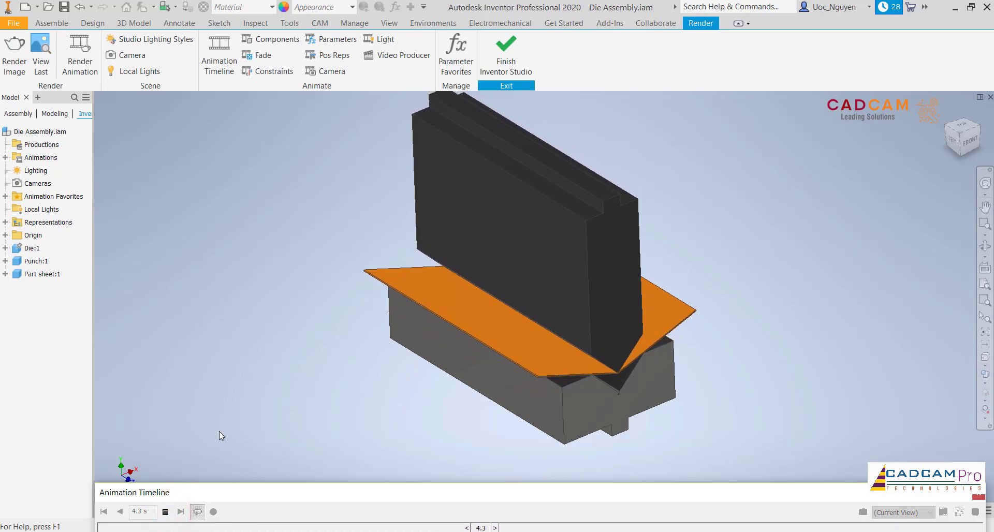
pyautogui.click(167, 512)
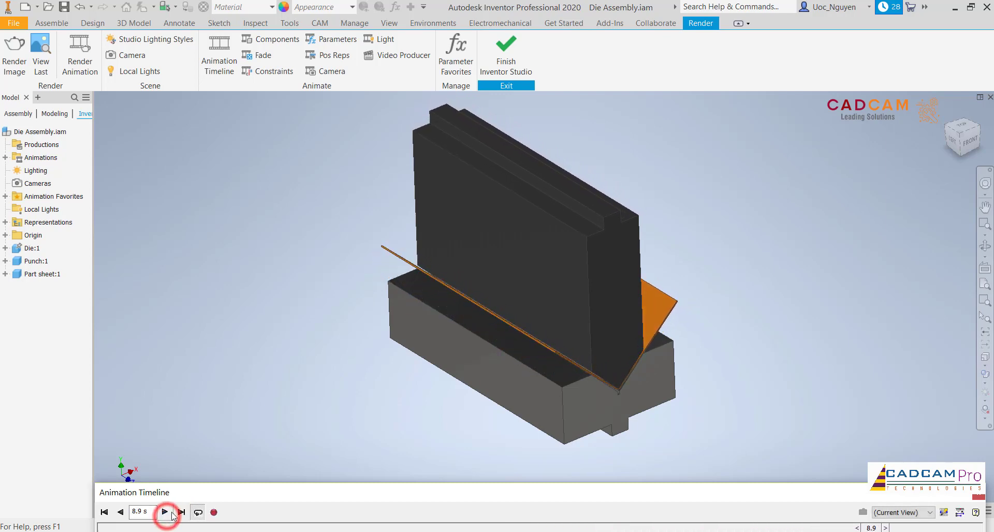
pyautogui.click(321, 401)
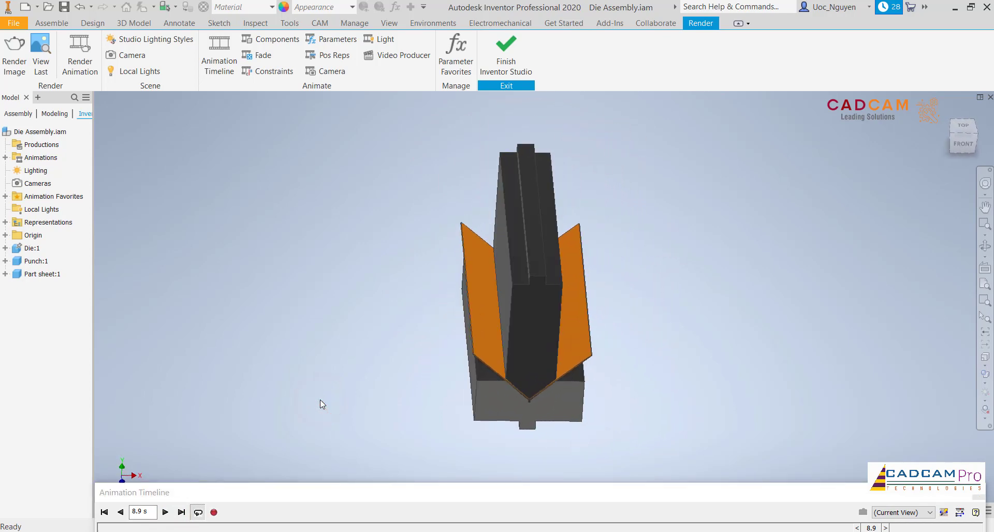